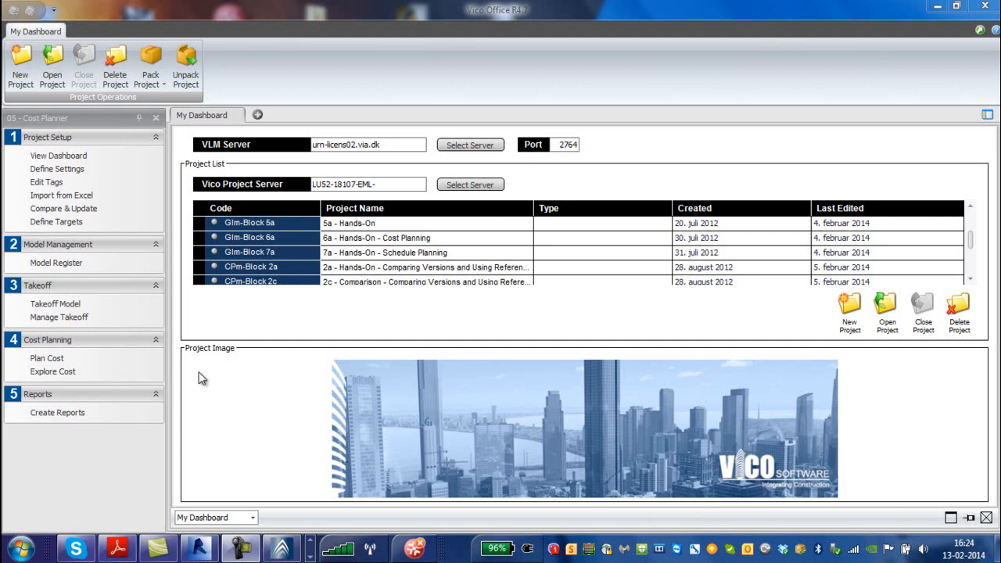
drag(975, 250, 975, 279)
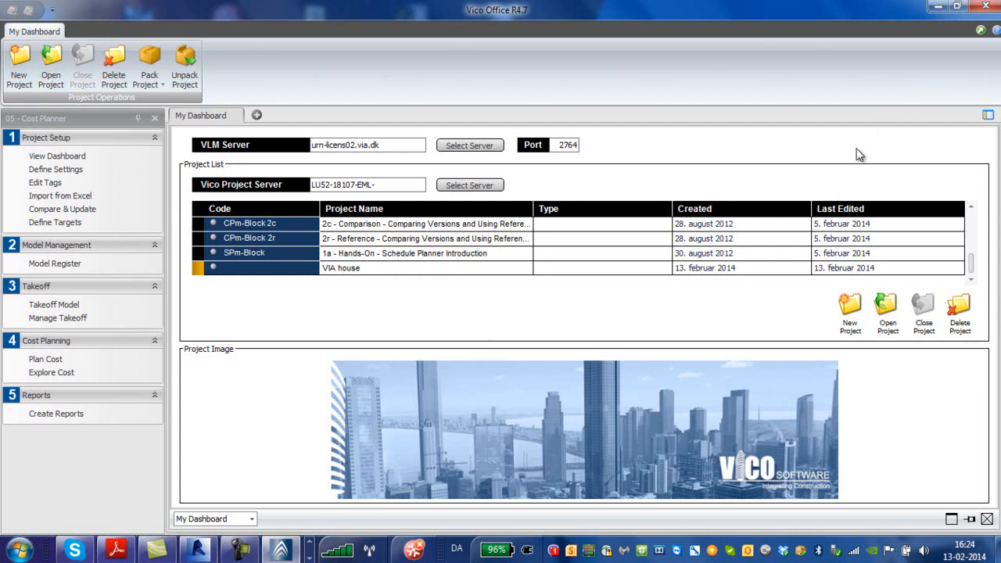
click(937, 8)
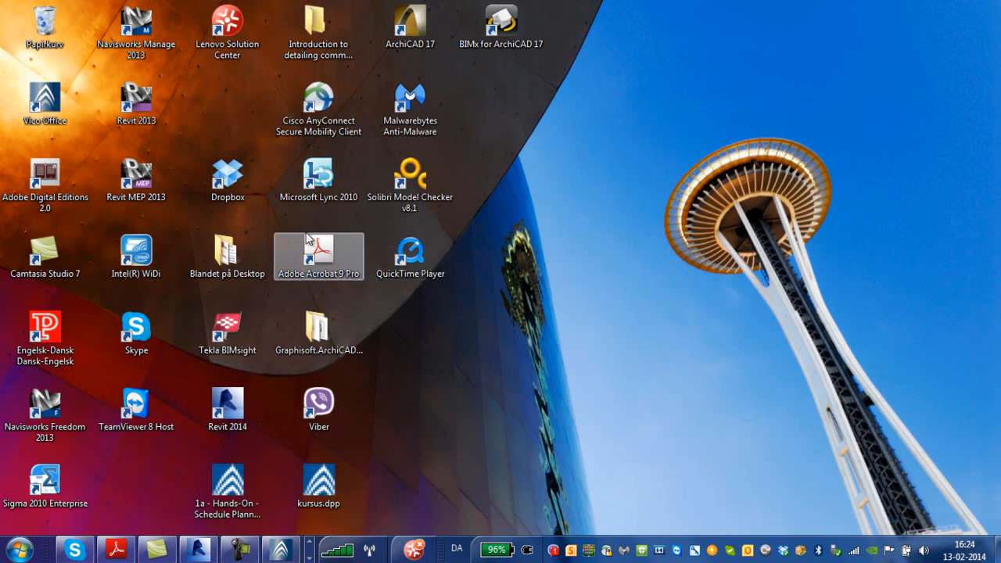
click(303, 132)
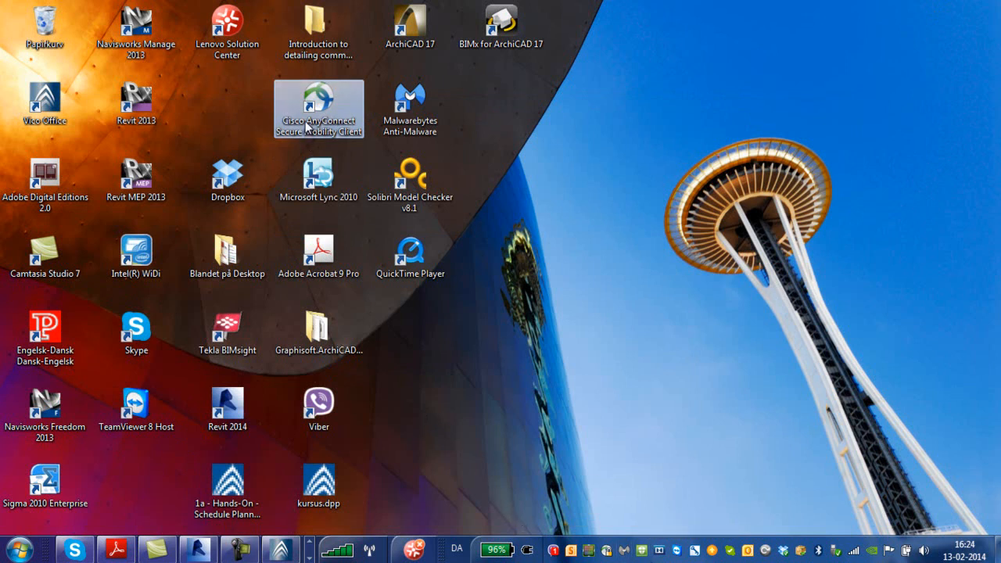
click(289, 555)
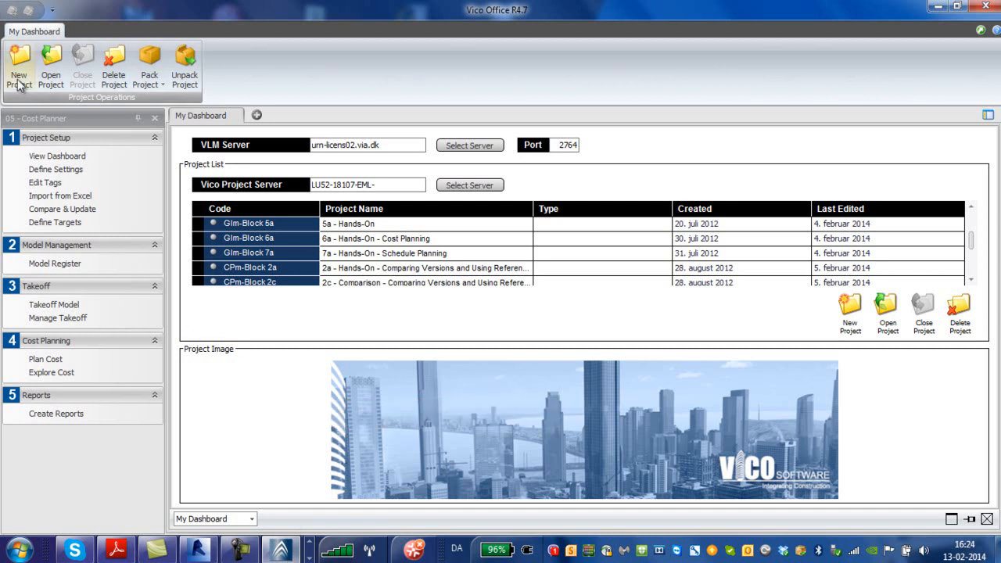
Change the workflow from 05 - Cost Planner to 01 - Vico Office
click(35, 121)
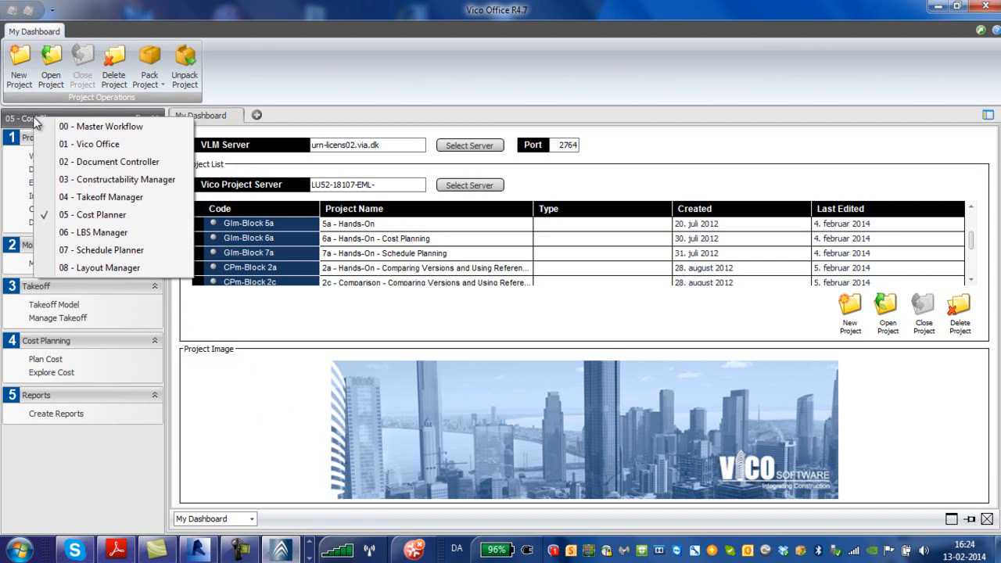
click(87, 144)
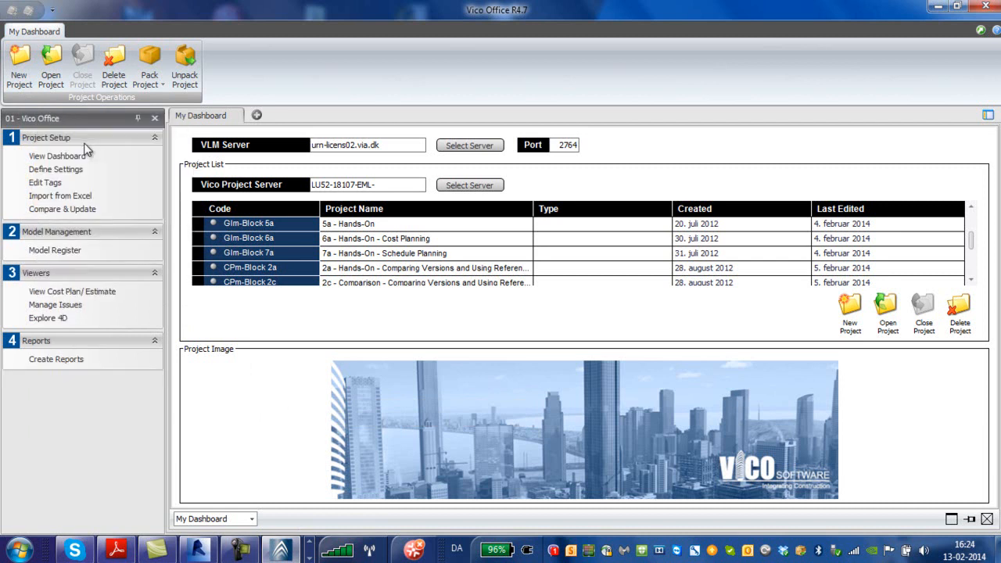
click(88, 119)
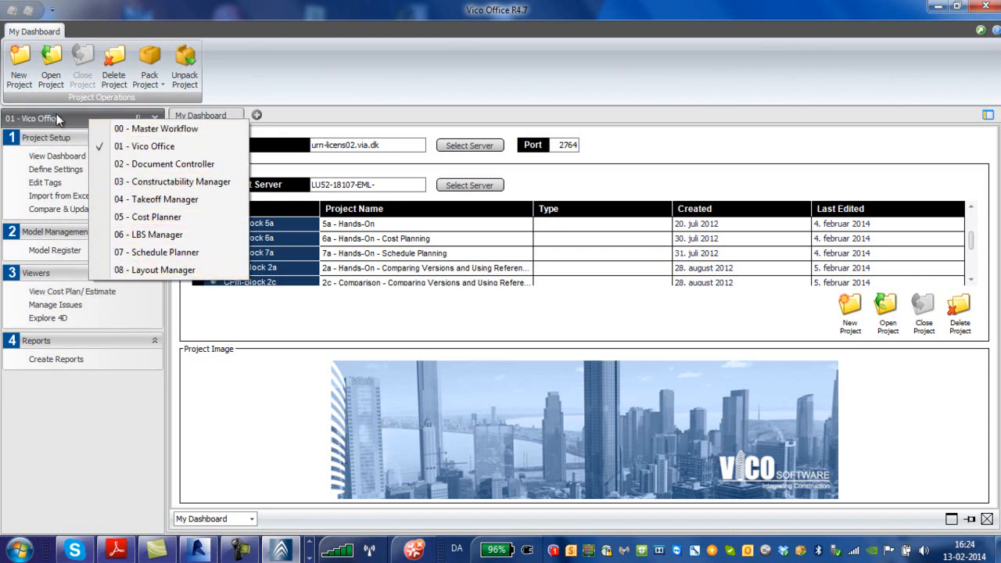
click(38, 272)
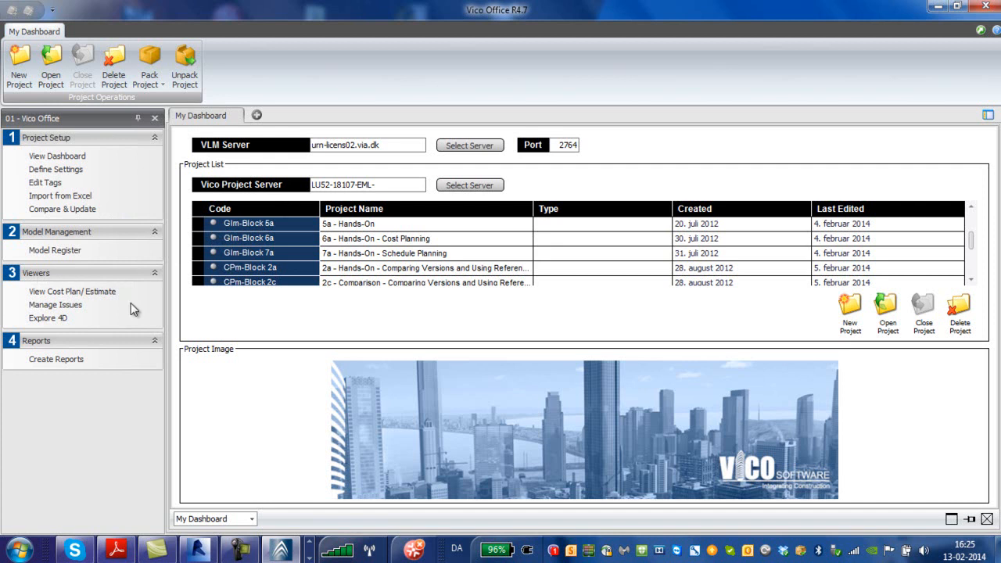
Delete the existing VIA house project from the project list, accepting that this cannot be undone
drag(973, 245, 974, 263)
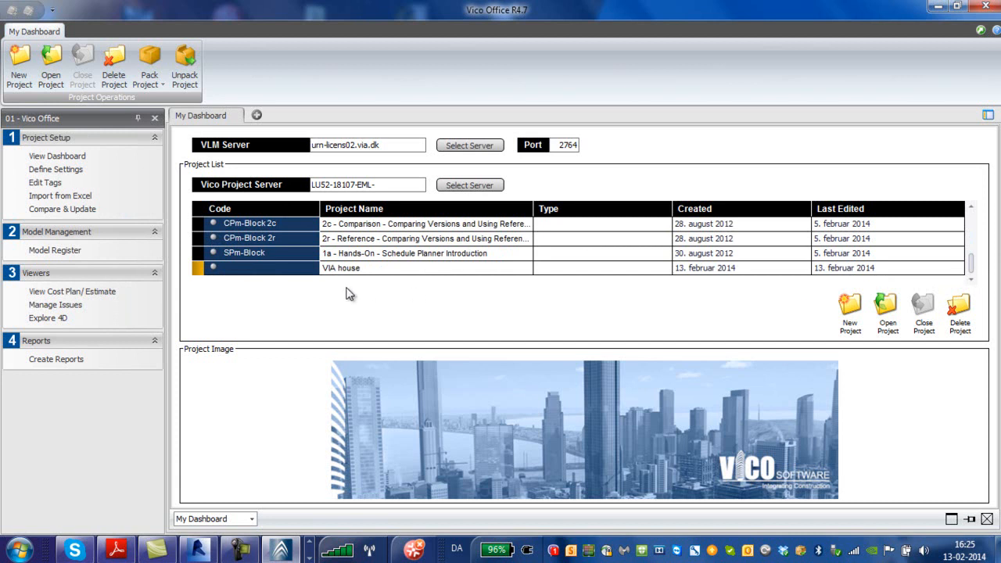
click(350, 270)
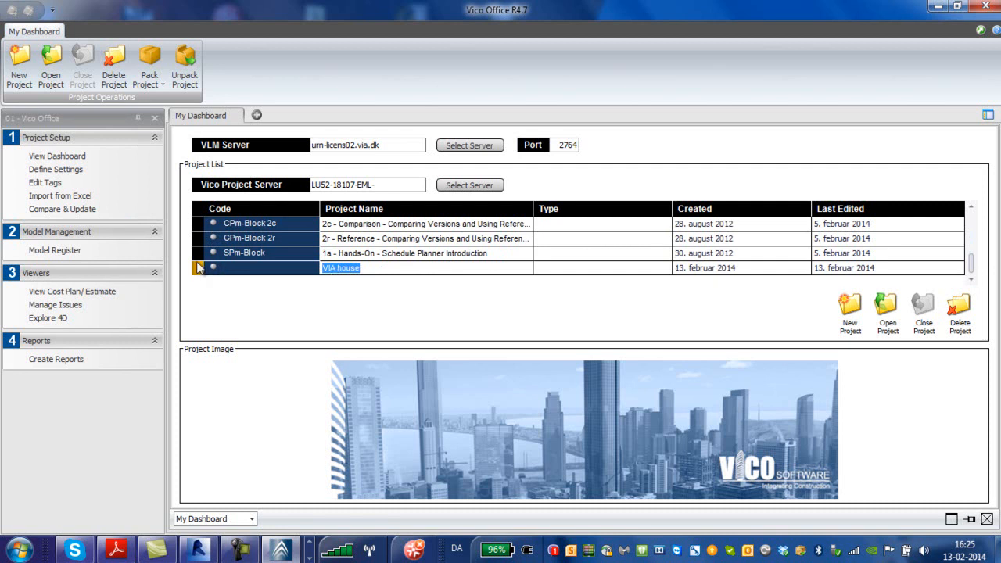
click(116, 71)
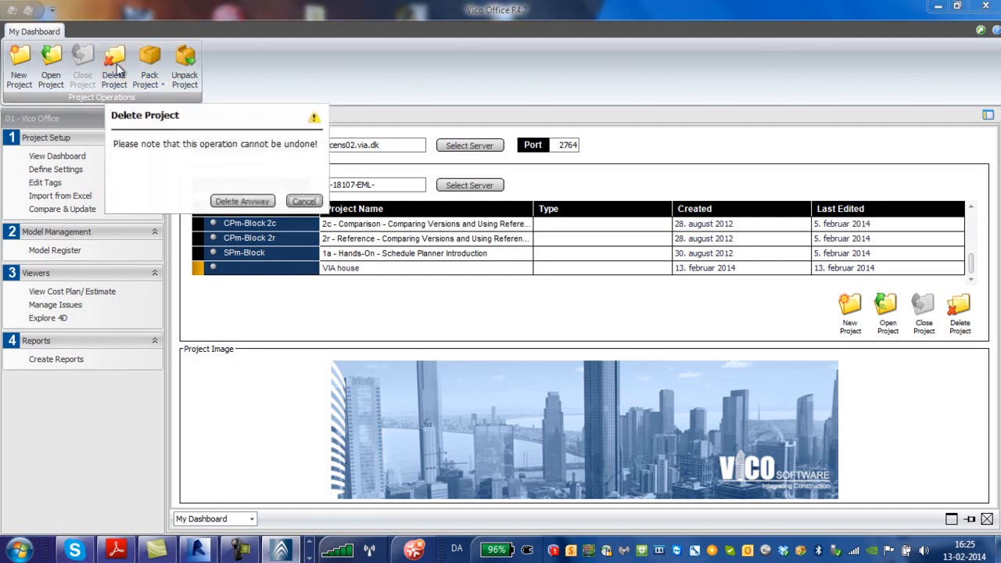
click(241, 202)
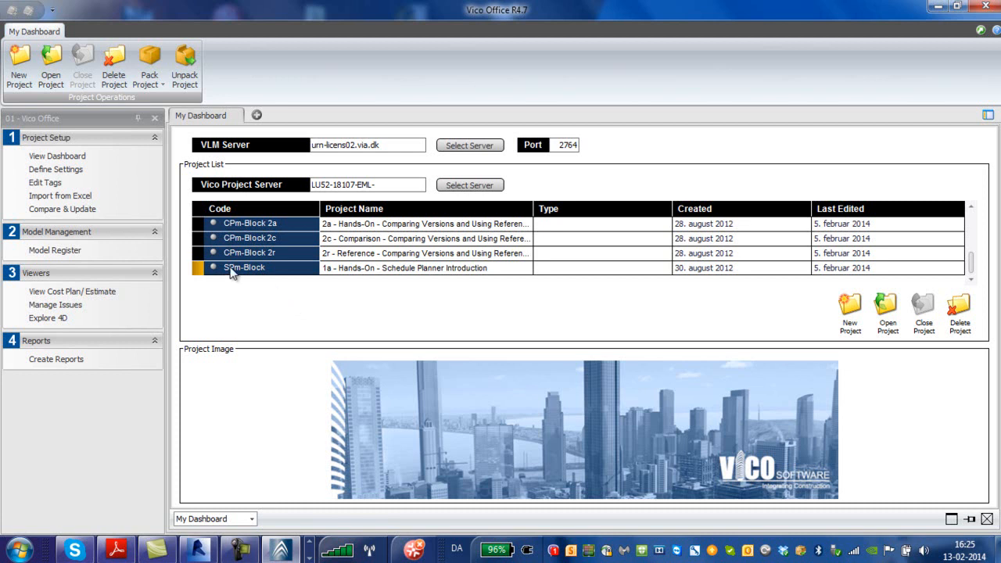
click(257, 550)
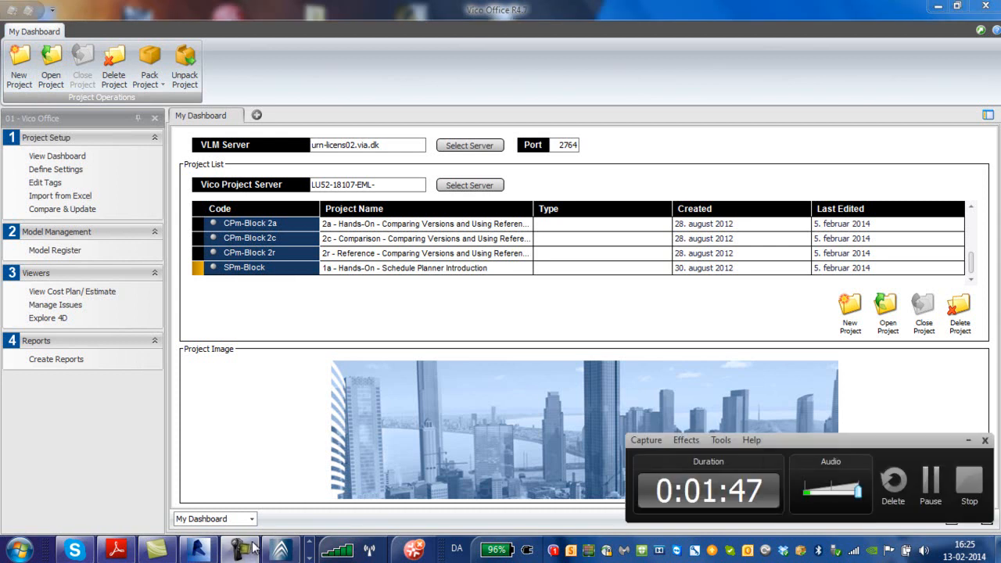
click(969, 440)
Create a new project named VIA house and open it
click(22, 64)
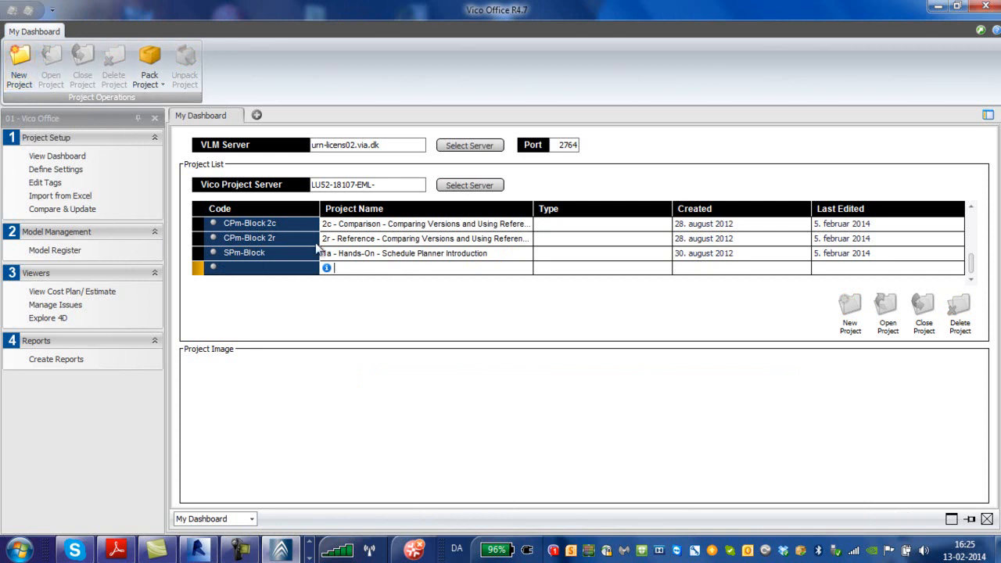
click(335, 267)
mouse_move(352, 466)
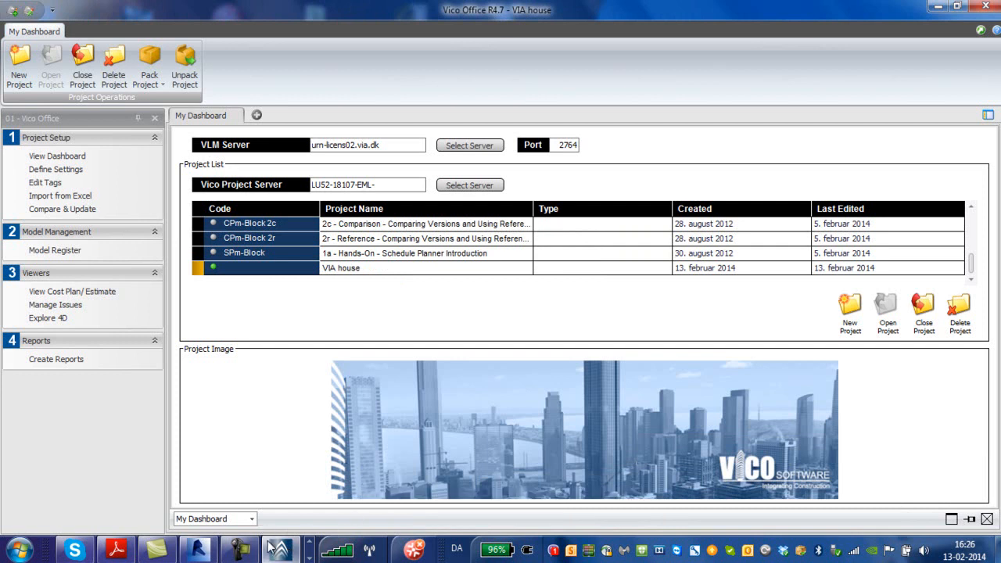
click(241, 551)
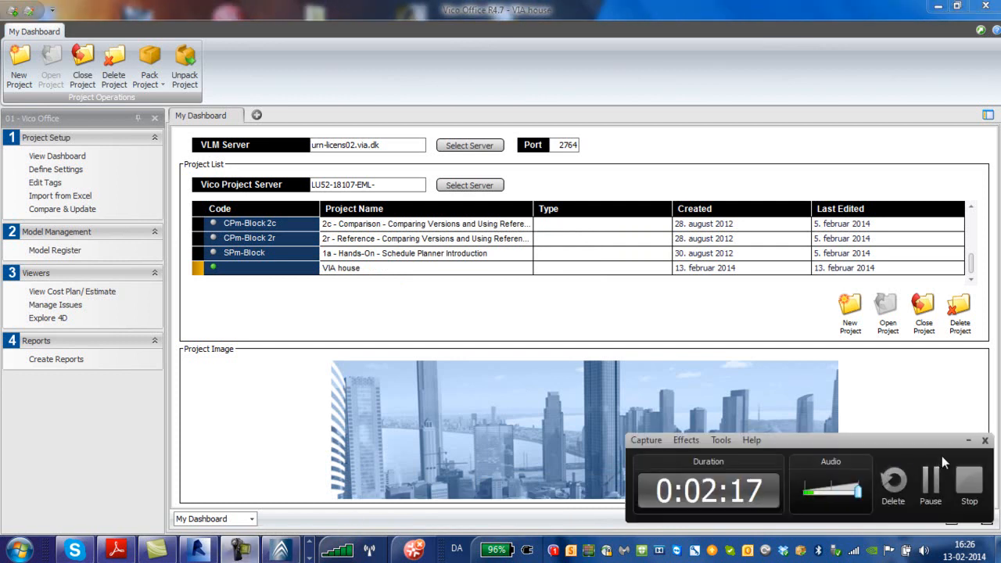
click(969, 442)
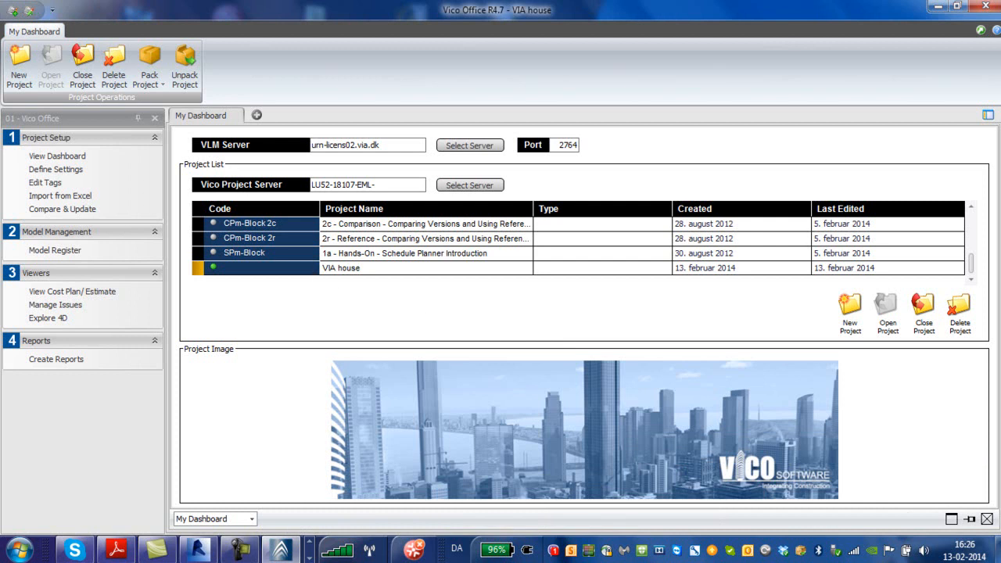
Switch to Revit, where the 3D view of the VIA fælleshus2.rvt house model is open
click(939, 9)
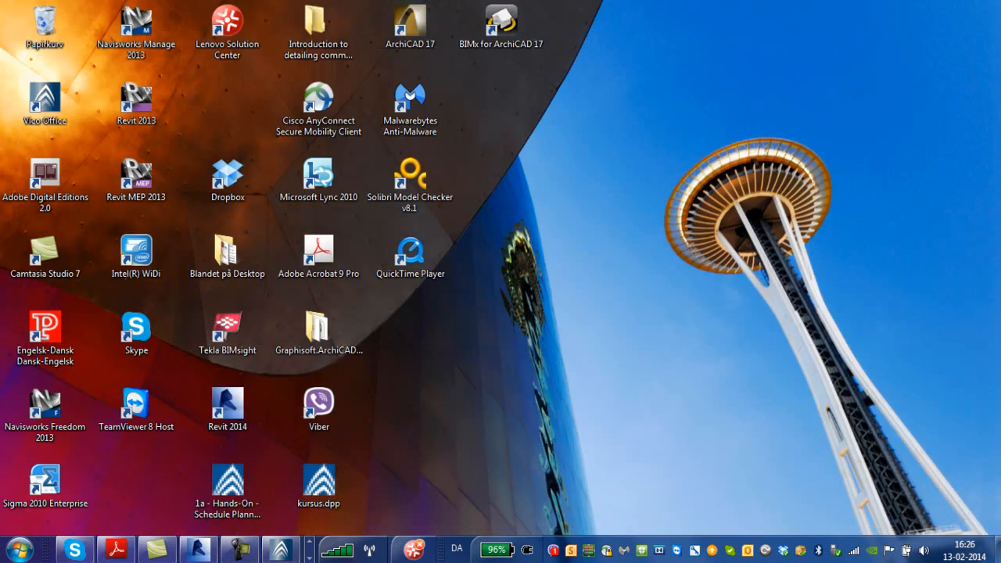
click(210, 556)
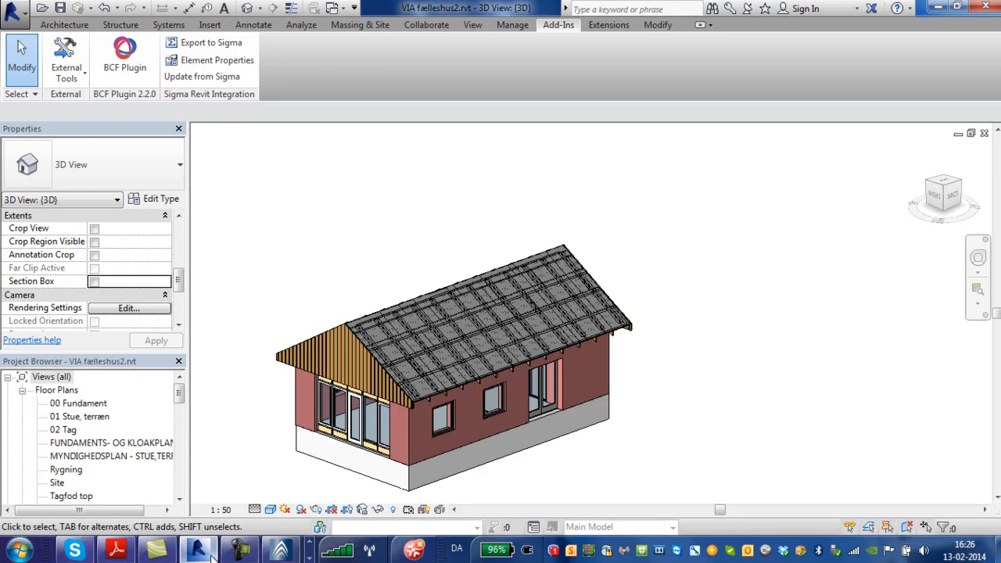
Examine the house's eaves from below, selecting a roof truss, the battens and the roofing underlay to inspect their properties
scroll(387, 443, up, 5)
scroll(395, 443, down, 3)
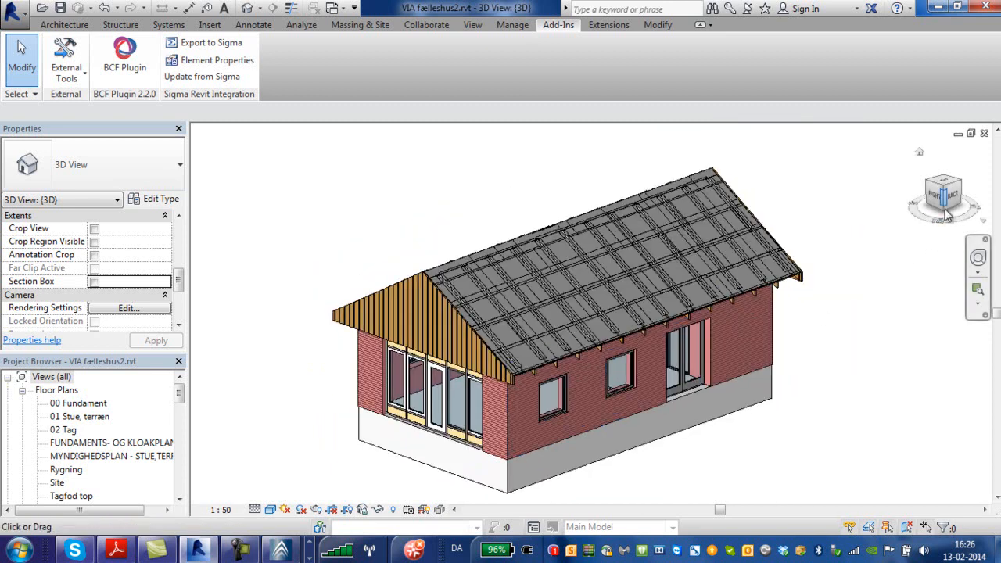
drag(946, 202, 711, 219)
scroll(565, 233, up, 5)
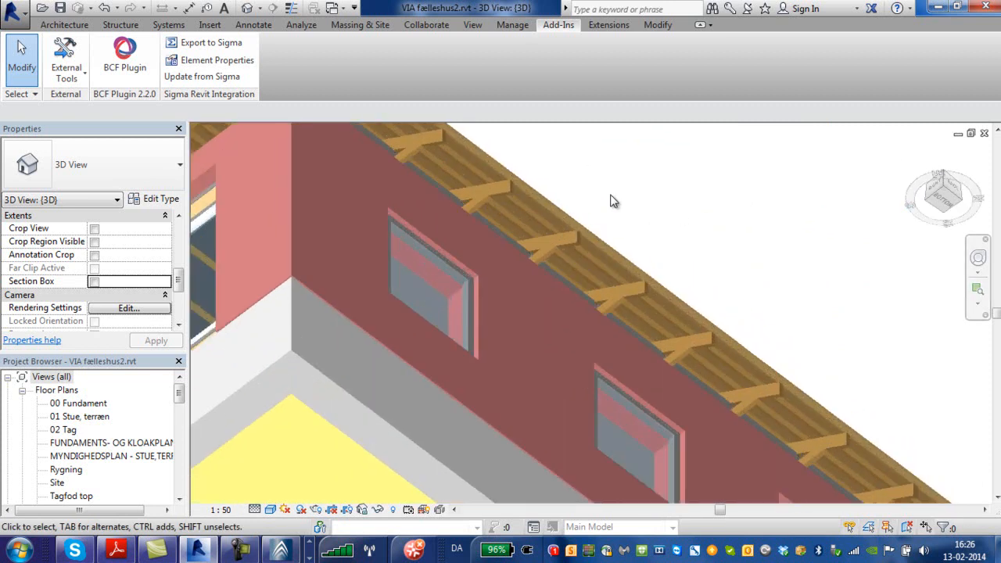
click(563, 249)
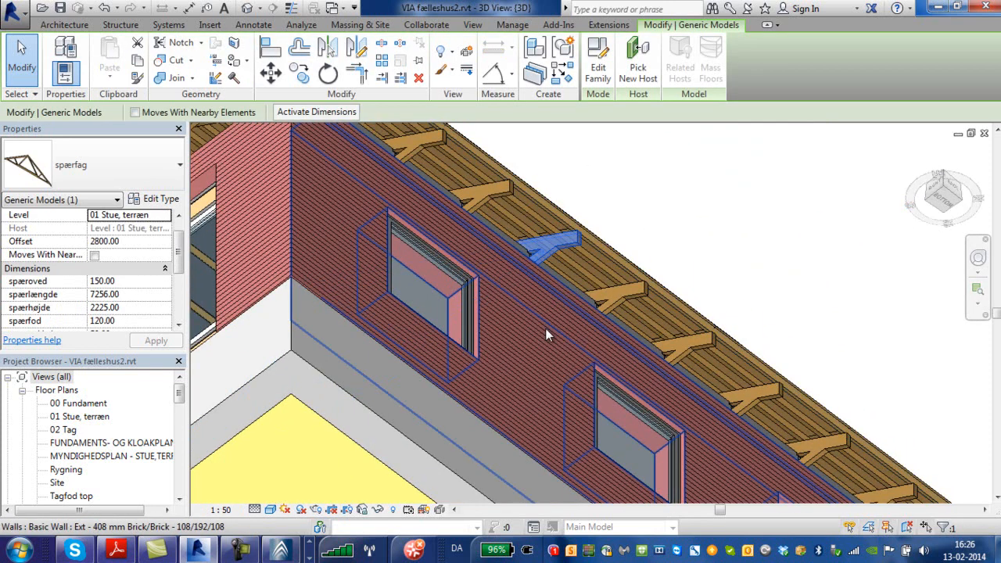
click(552, 215)
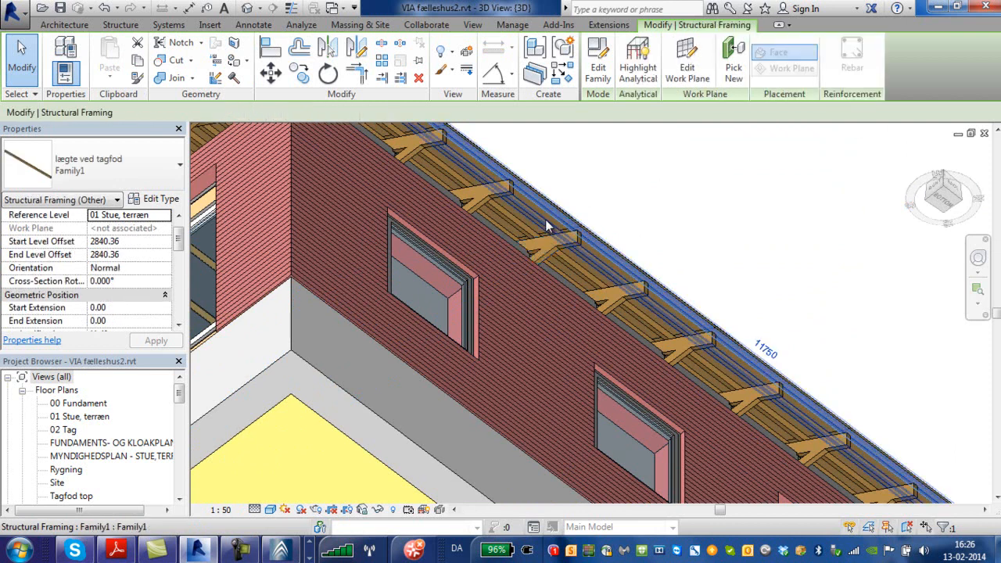
click(545, 219)
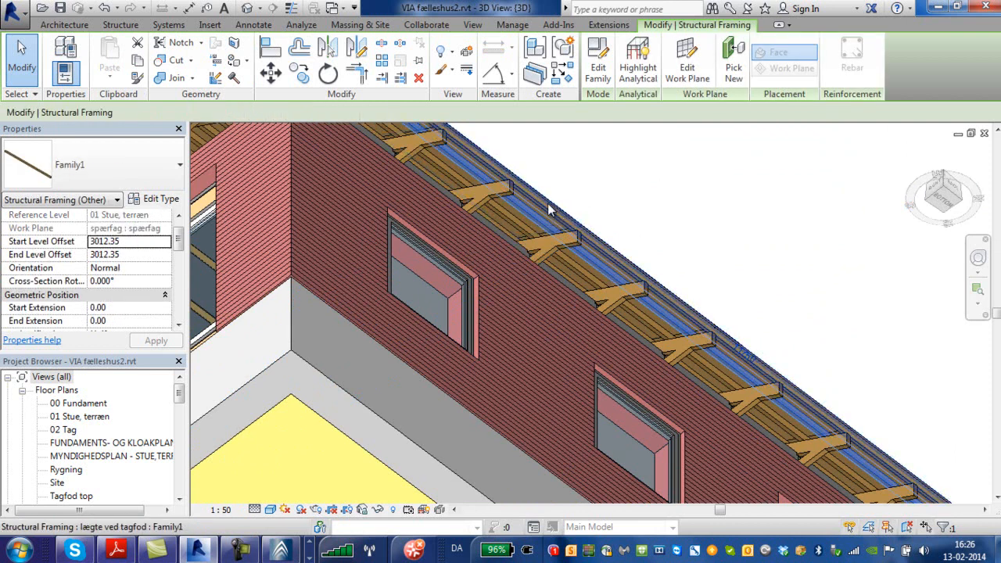
click(555, 201)
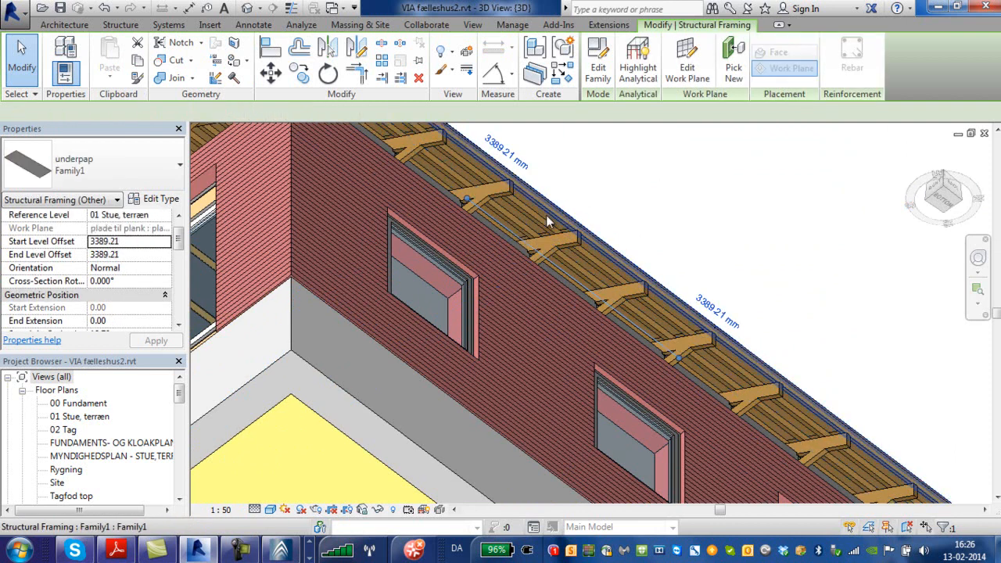
Examine the roof covering from above, selecting the top roofing felt strips and a triangular batten cover to inspect how they are modelled
scroll(596, 226, down, 3)
mouse_move(959, 202)
mouse_down()
mouse_move(941, 225)
mouse_move(842, 288)
mouse_move(762, 313)
mouse_up()
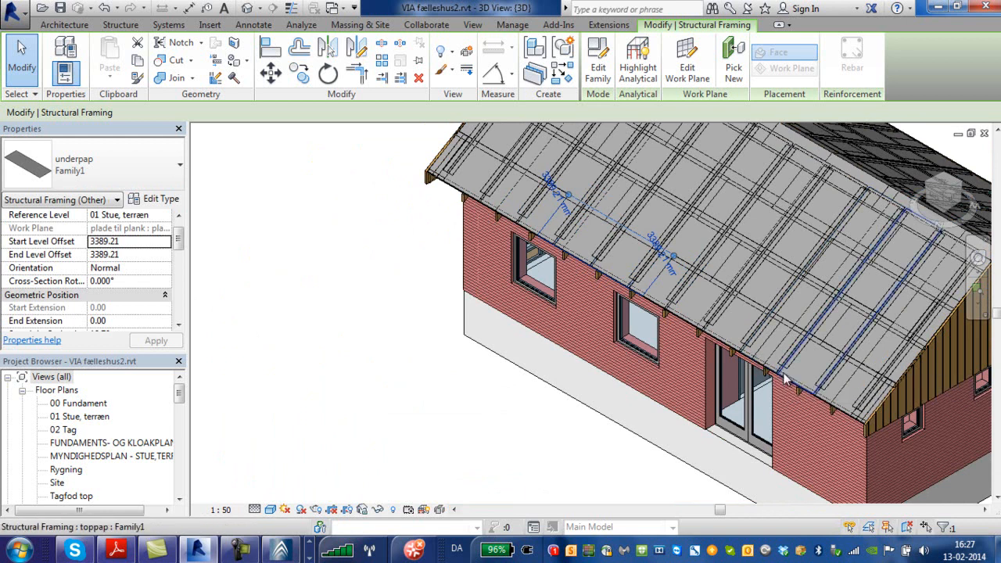
click(784, 380)
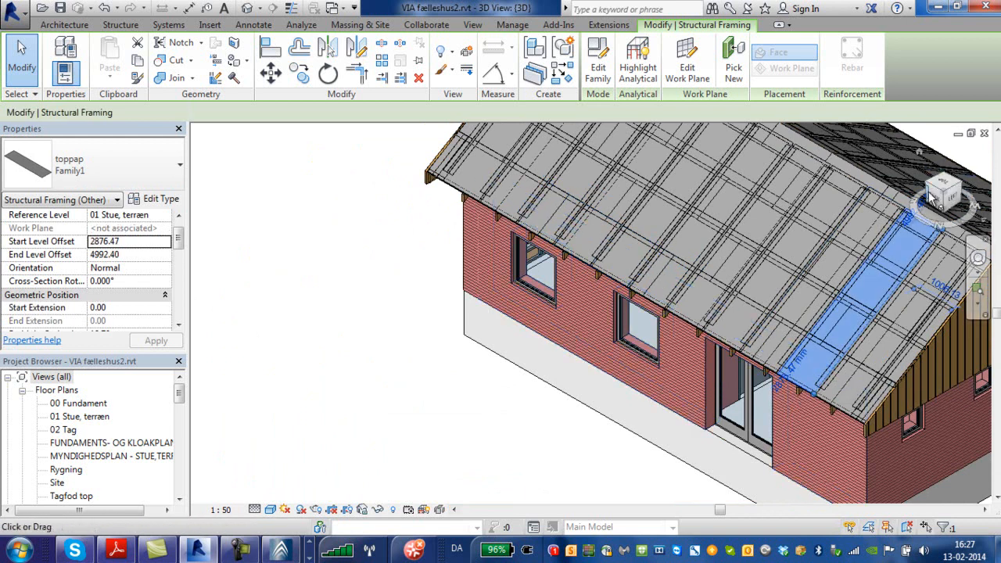
scroll(987, 208, up, 3)
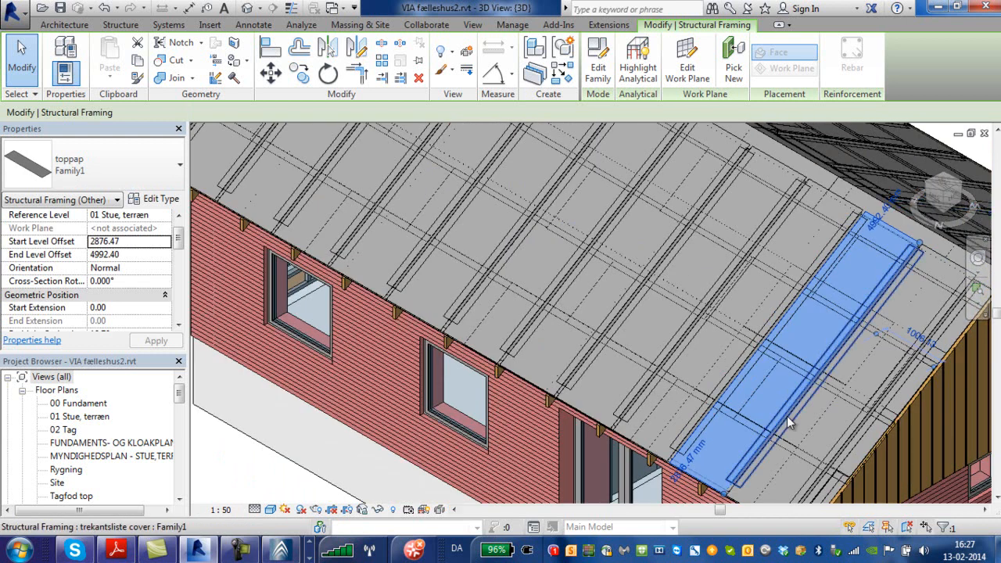
scroll(882, 266, down, 2)
scroll(775, 358, up, 3)
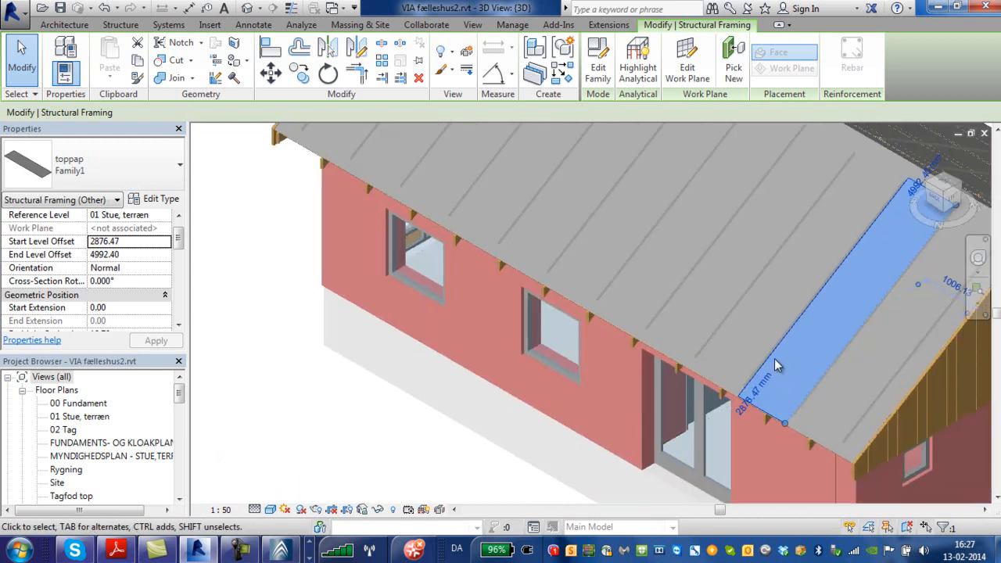
drag(768, 350, 756, 377)
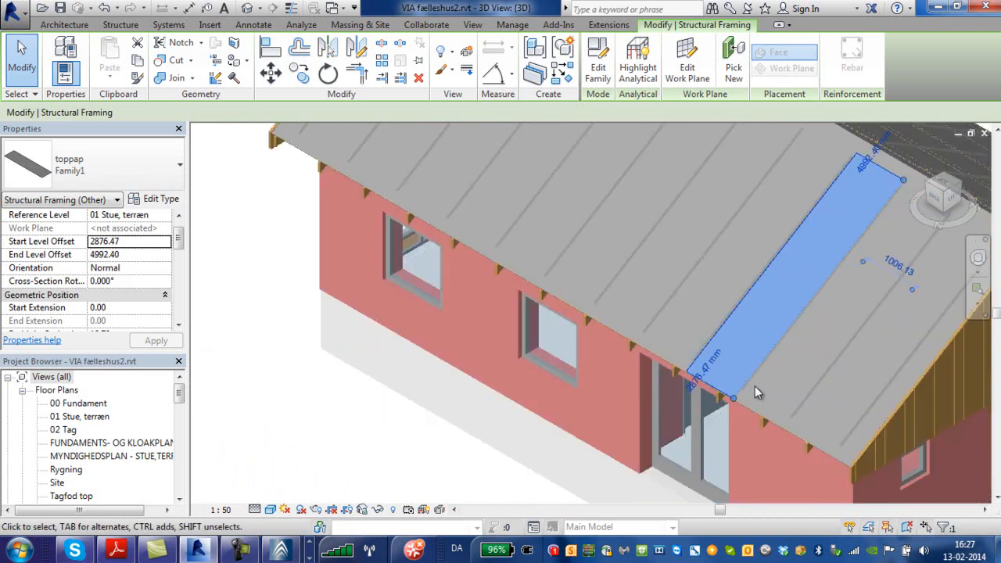
scroll(813, 395, down, 1)
click(809, 396)
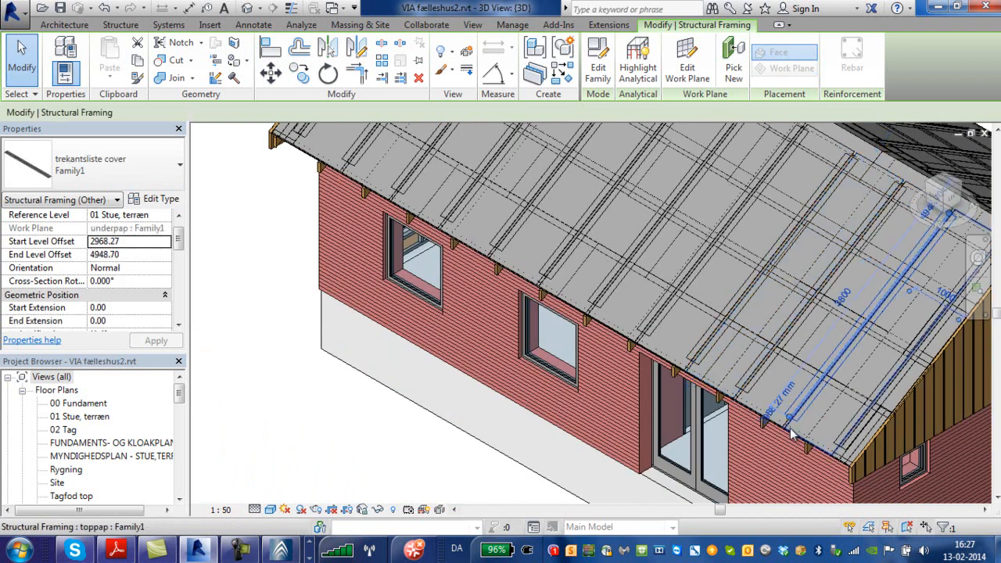
scroll(797, 413, up, 2)
scroll(791, 423, up, 1)
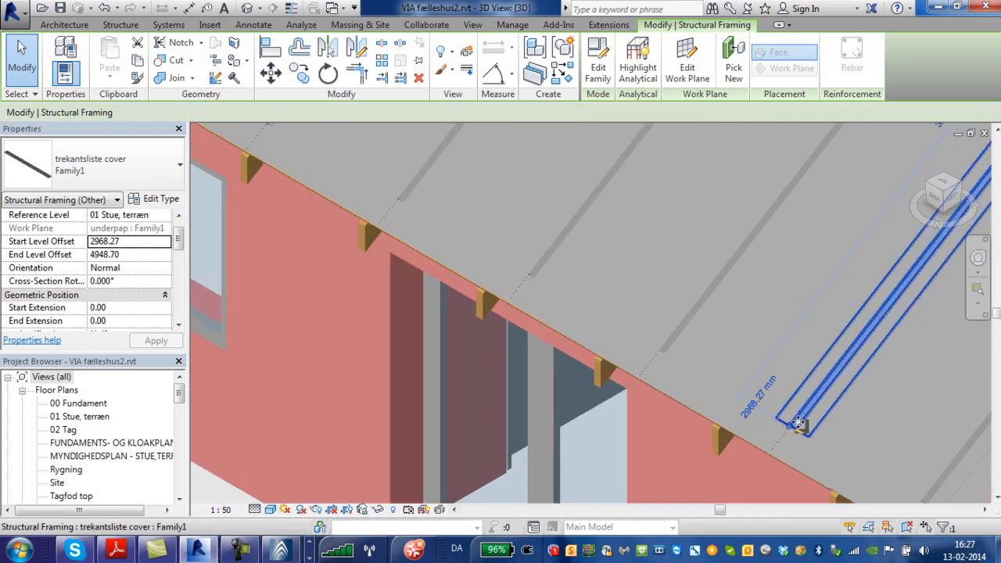
scroll(791, 434, down, 5)
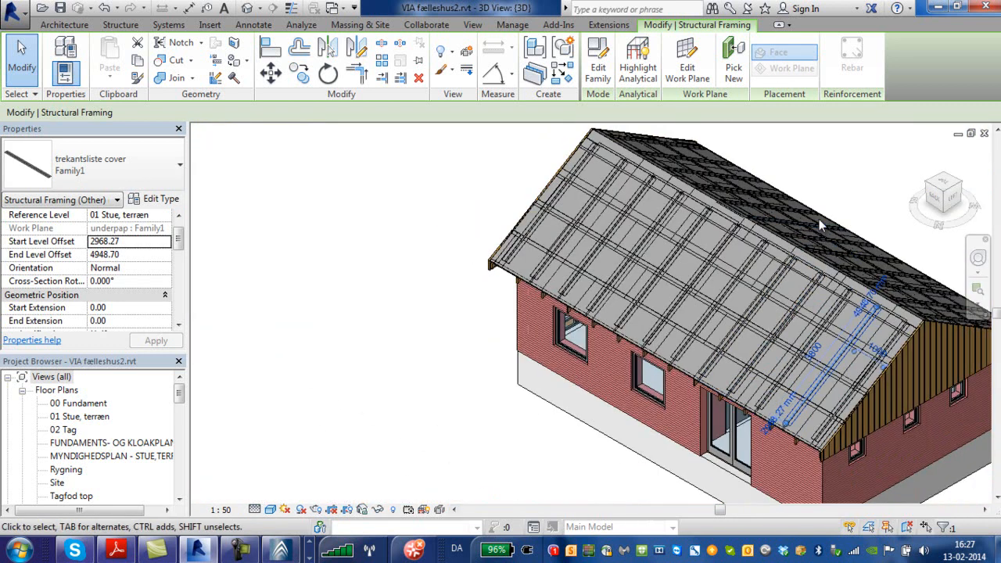
Publish the filtered content of the Revit model to Vico Office as a new model under the VIA house project
click(558, 26)
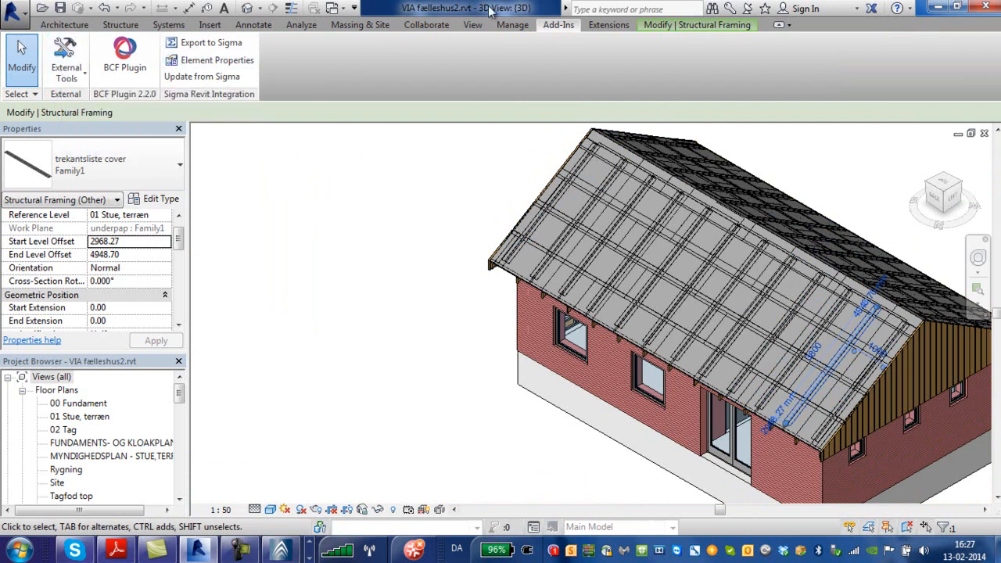
click(63, 80)
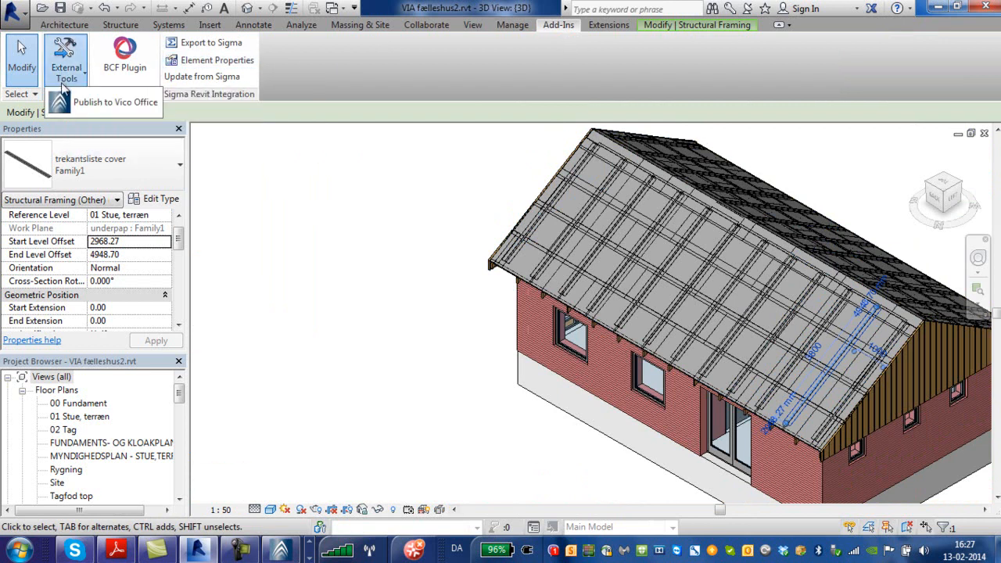
click(82, 101)
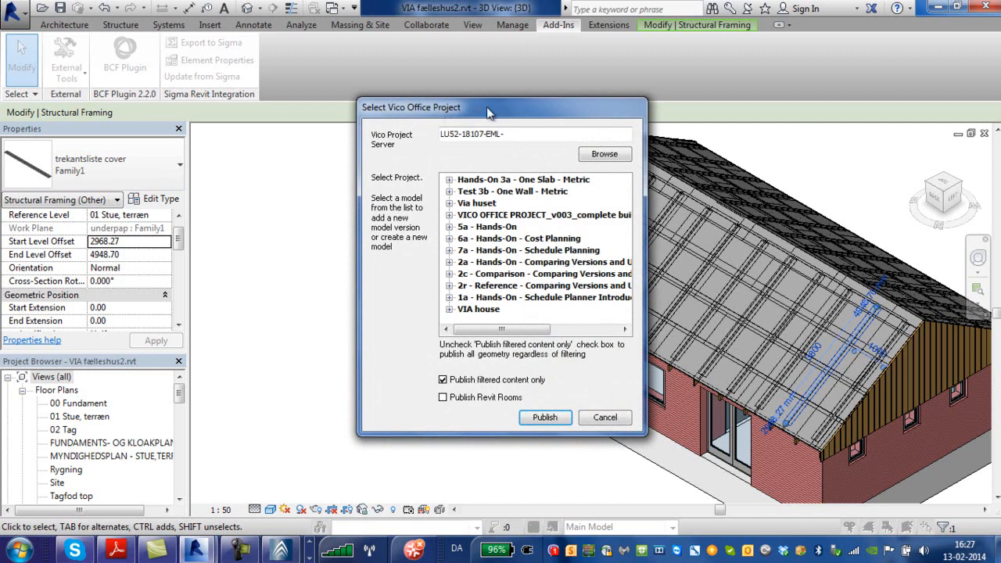
drag(497, 113, 450, 104)
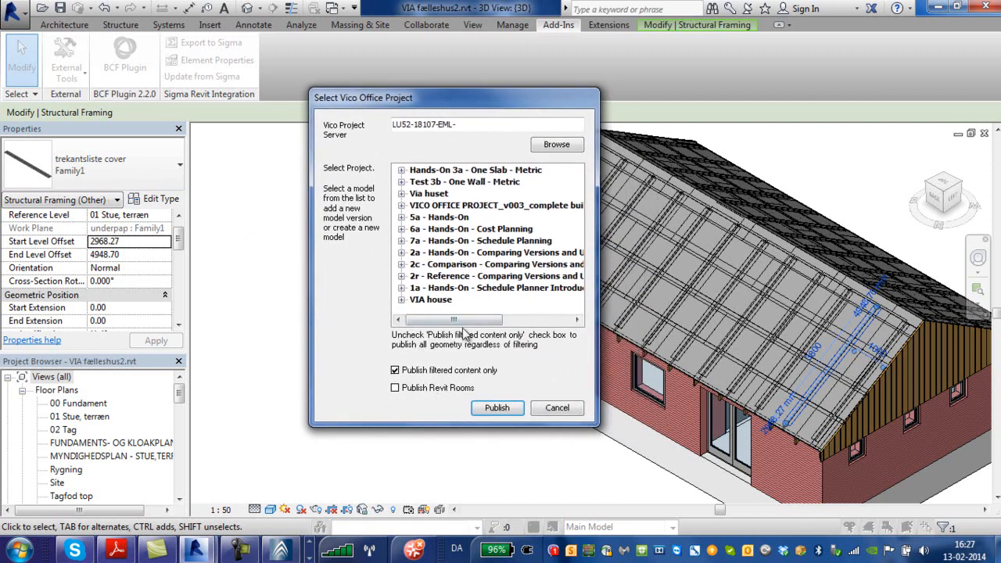
click(401, 300)
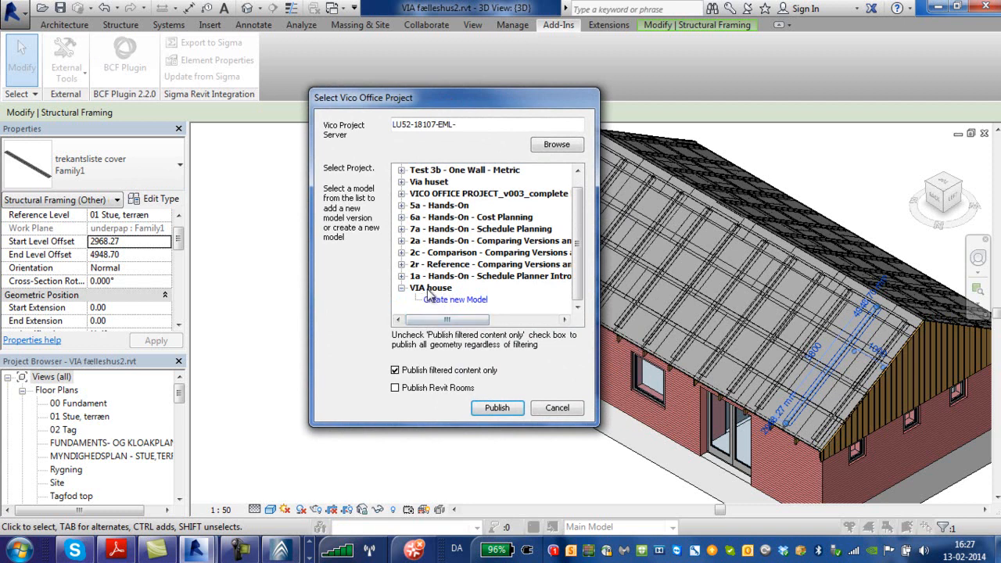
click(443, 300)
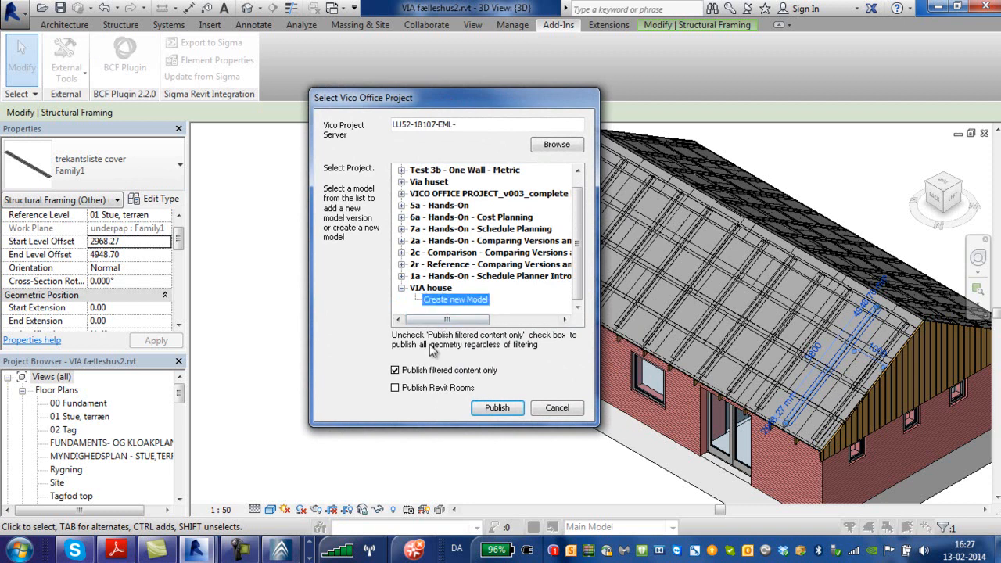
click(495, 410)
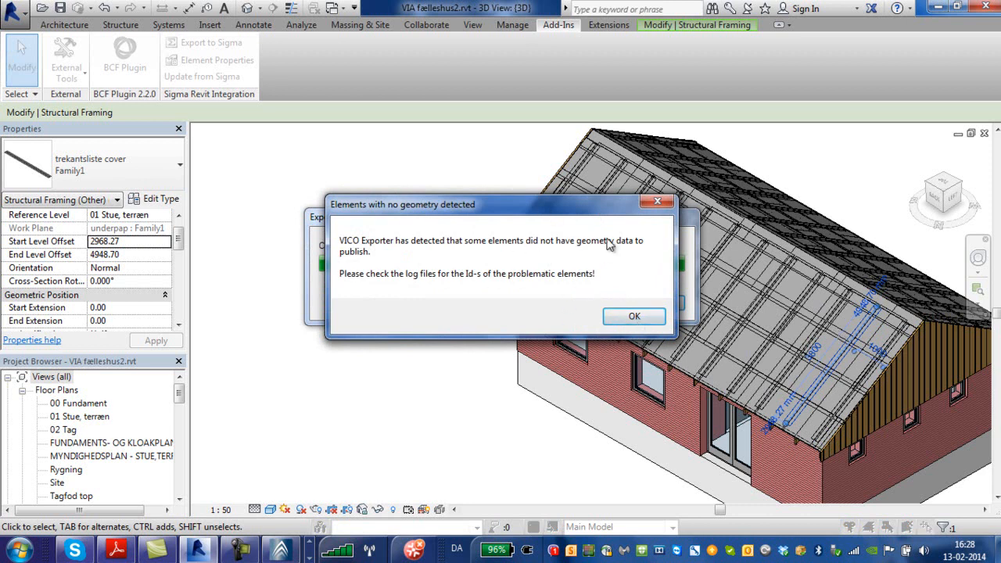
click(630, 317)
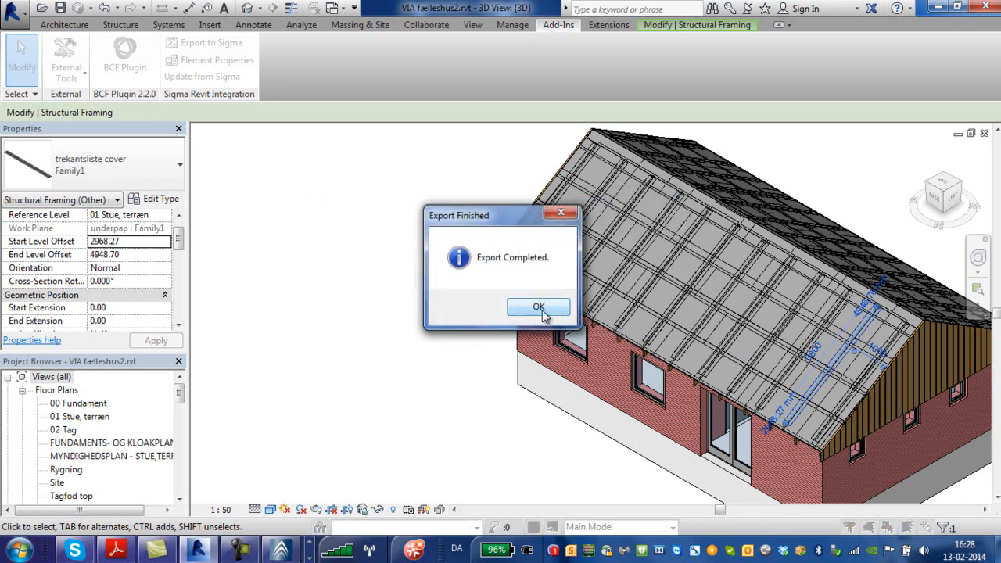
click(539, 307)
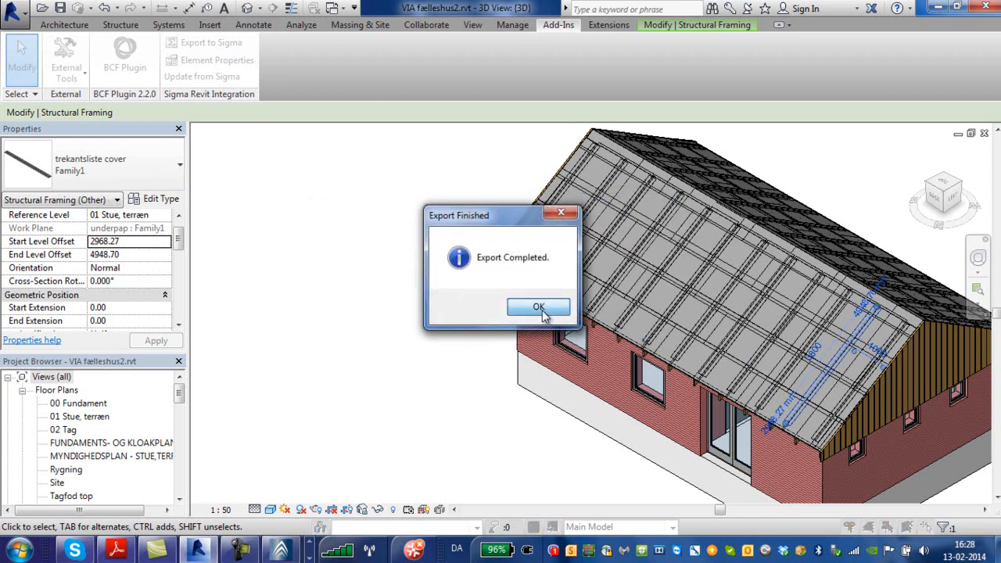
Switch to Vico Office and activate the VIA fælleshus2 model in the VIA house project's model register
click(933, 8)
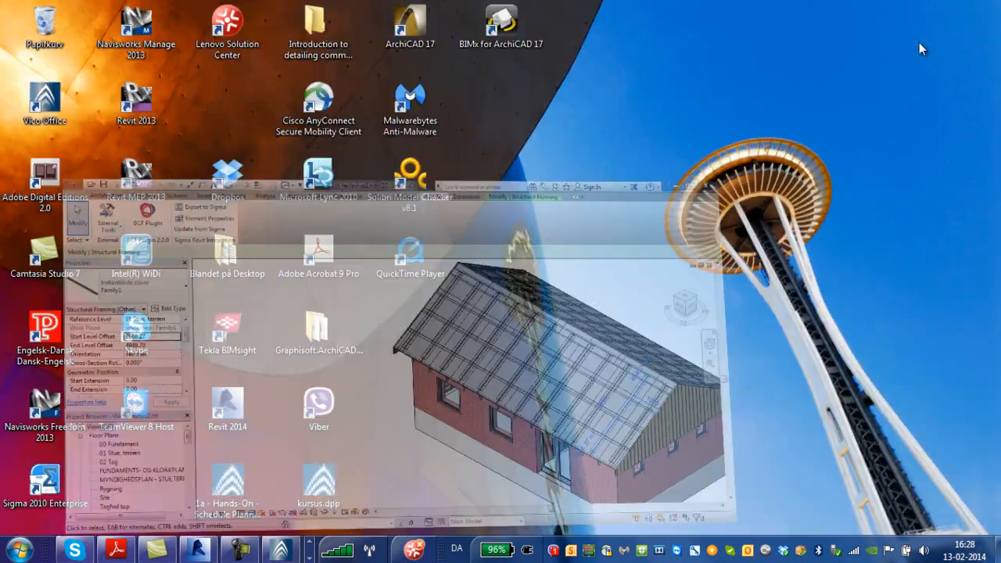
click(280, 550)
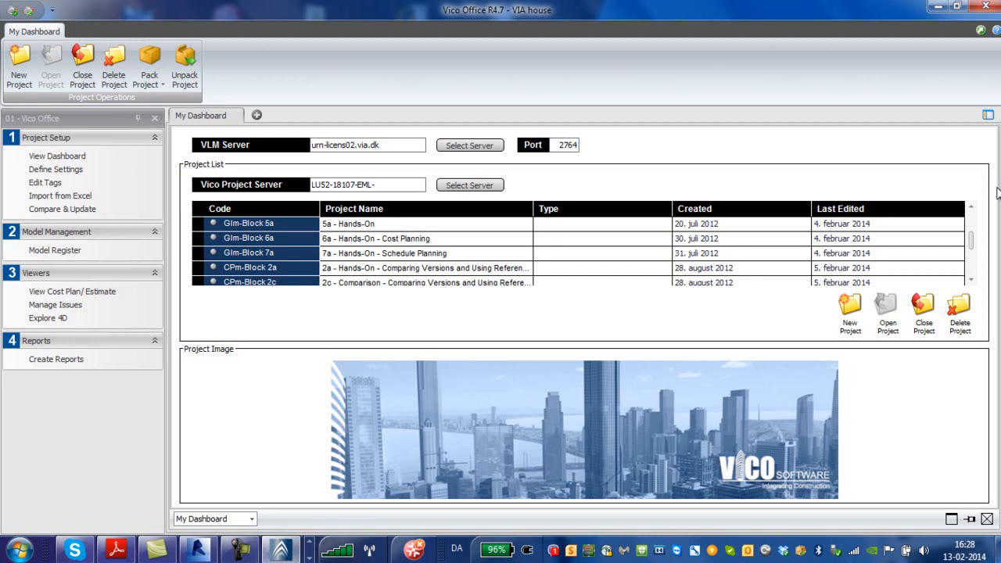
drag(974, 245, 974, 270)
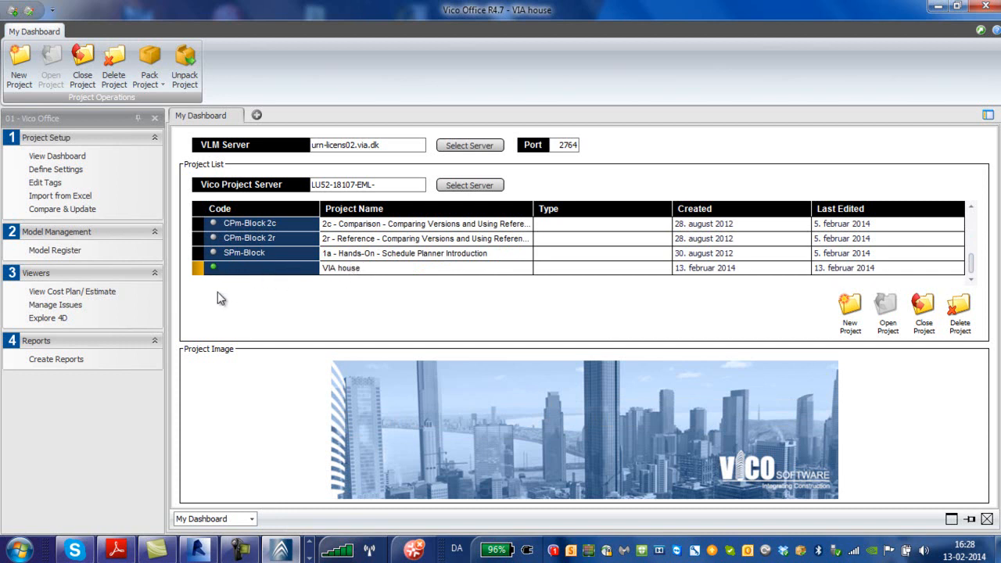
click(50, 255)
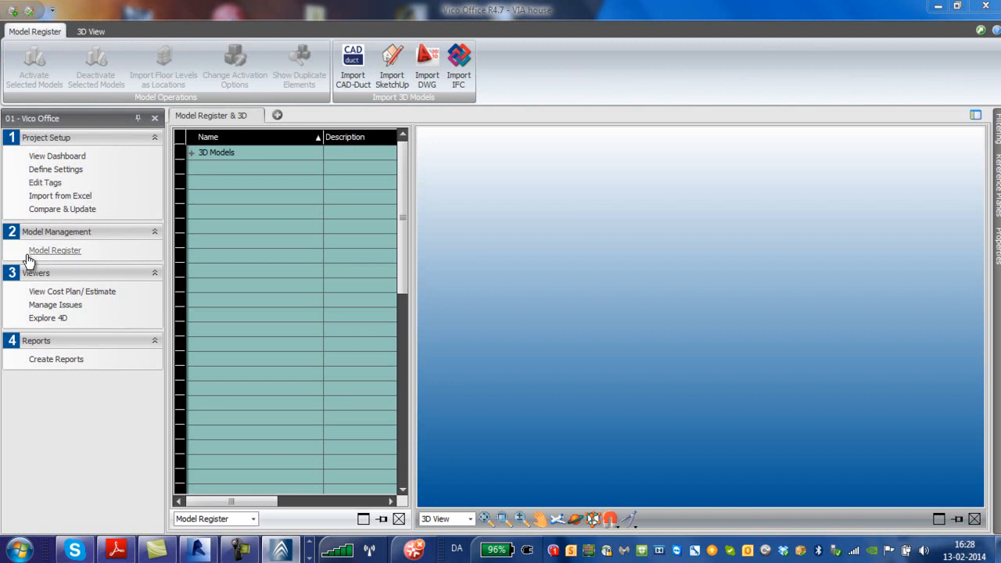
click(190, 153)
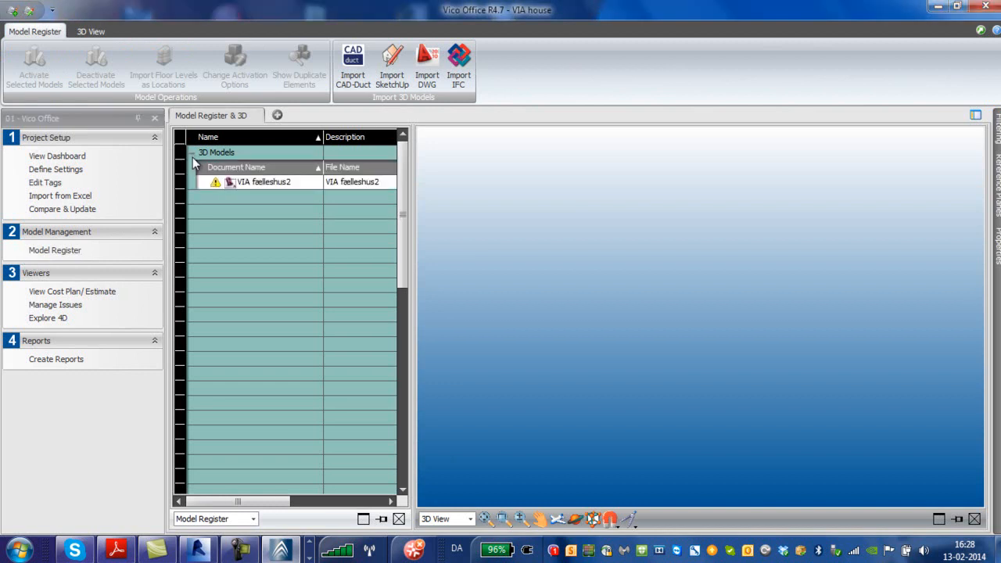
click(280, 182)
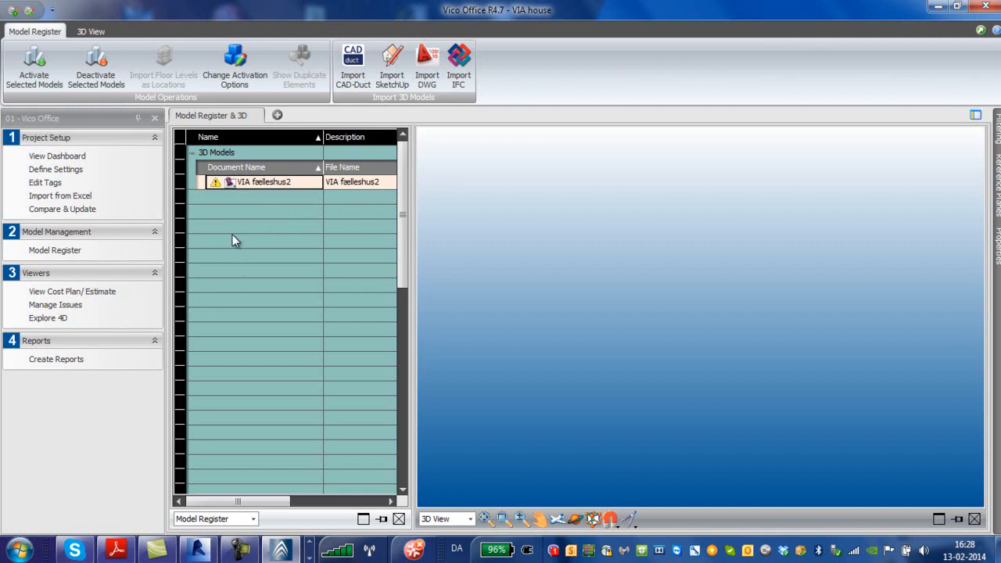
click(35, 79)
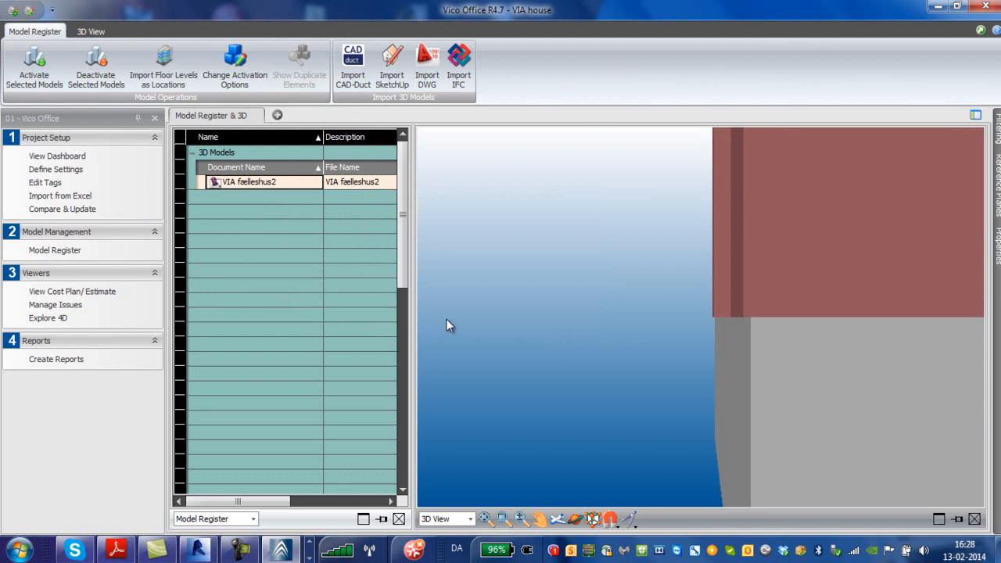
Fit the whole activated house in the 3D view and orbit it to inspect the gable, roof and long facade
click(546, 291)
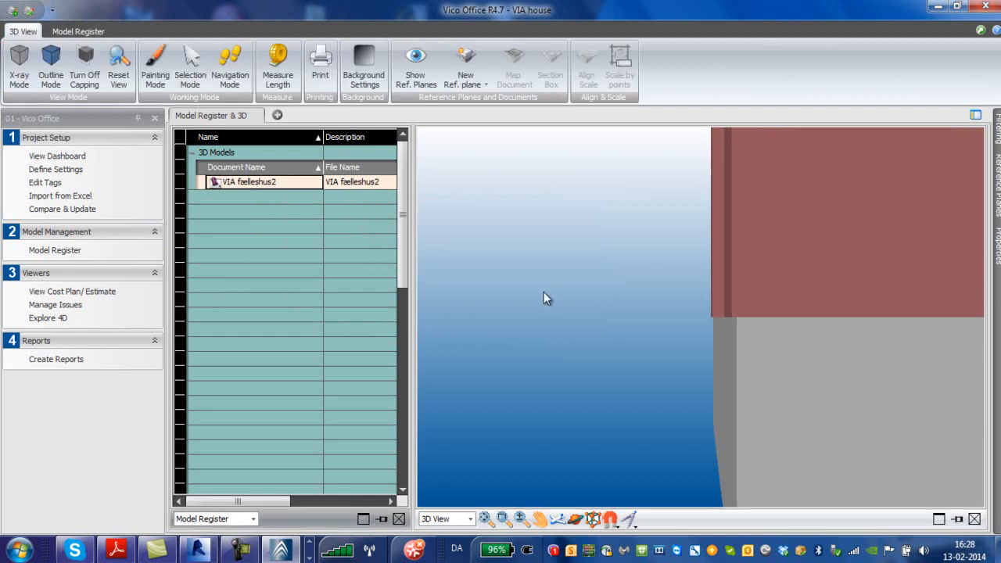
drag(545, 293, 529, 352)
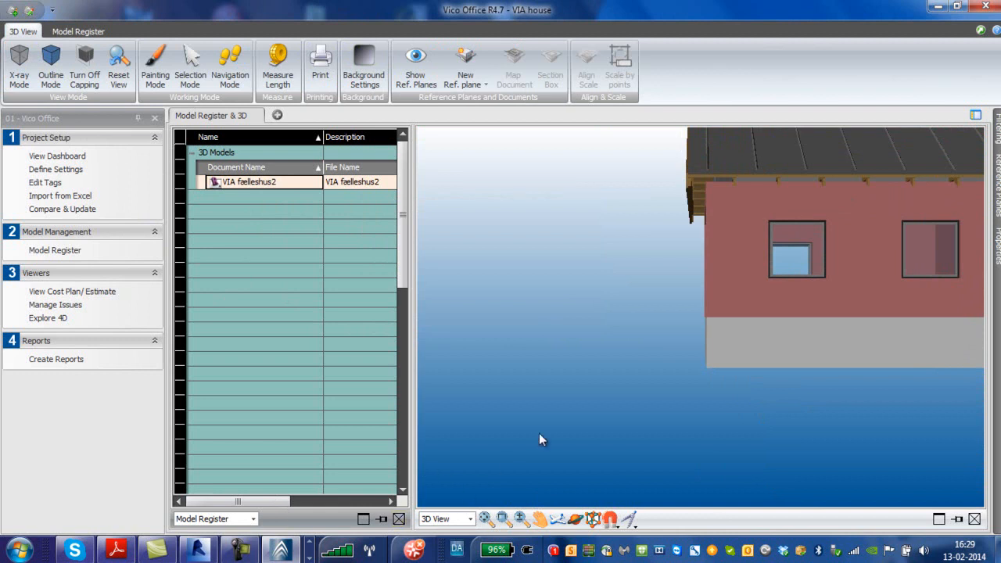
click(488, 516)
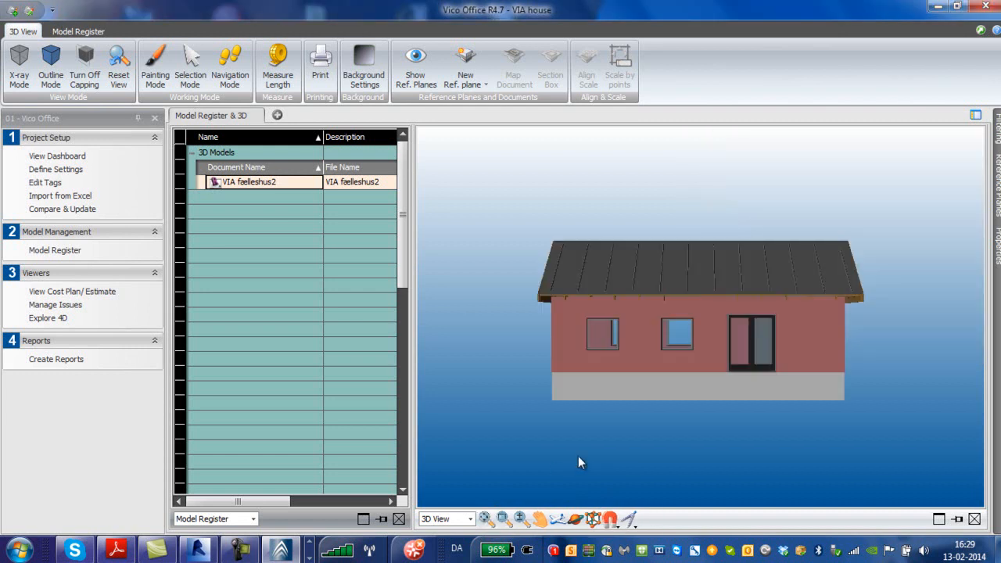
click(579, 520)
drag(689, 413, 735, 434)
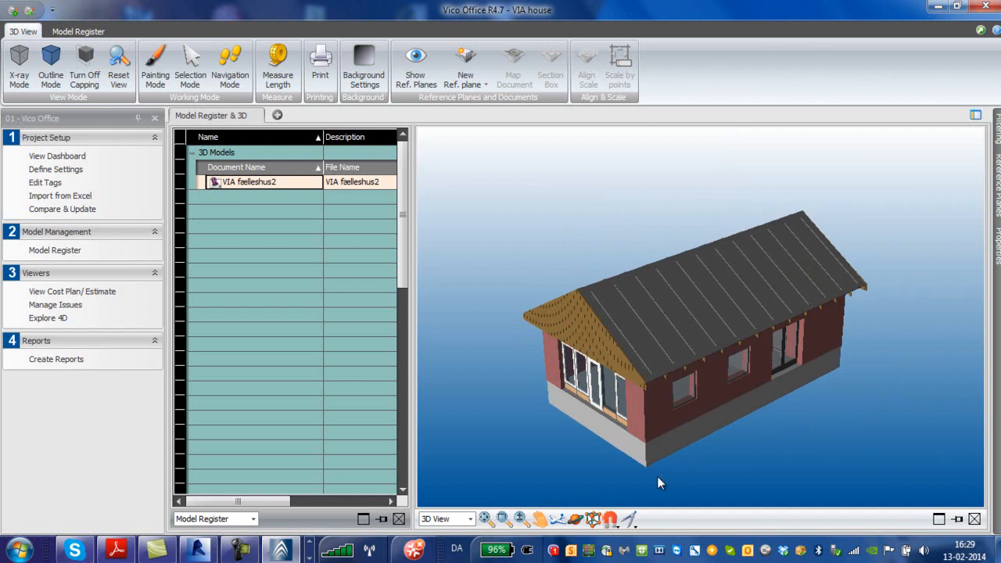
scroll(599, 480, up, 2)
scroll(596, 479, down, 1)
scroll(575, 453, down, 1)
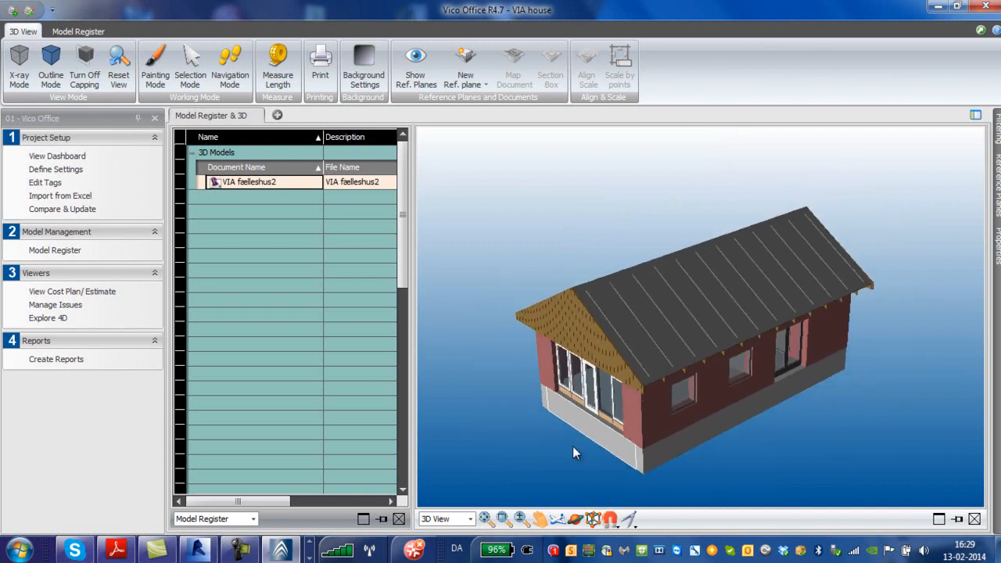
Show the section box around the house and push its gable-side face inward to inspect a cross-section through the rooms and roof trusses
click(601, 513)
scroll(613, 443, down, 3)
scroll(700, 471, up, 1)
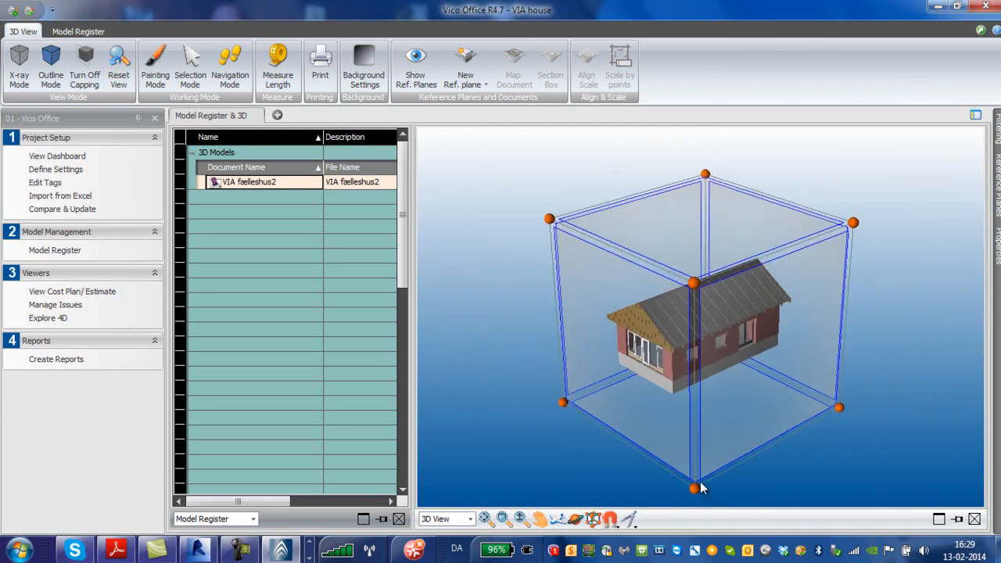
scroll(698, 478, up, 1)
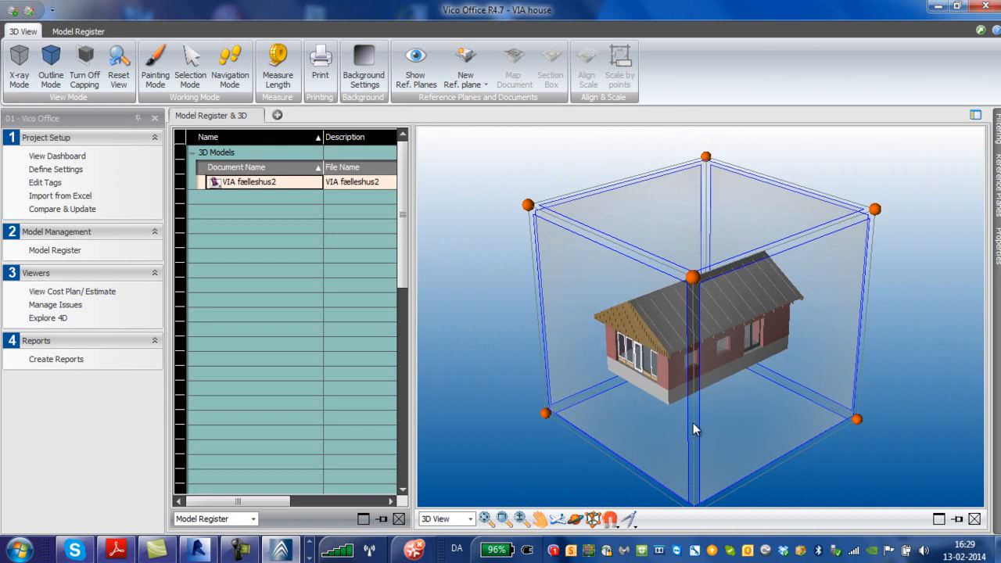
click(670, 421)
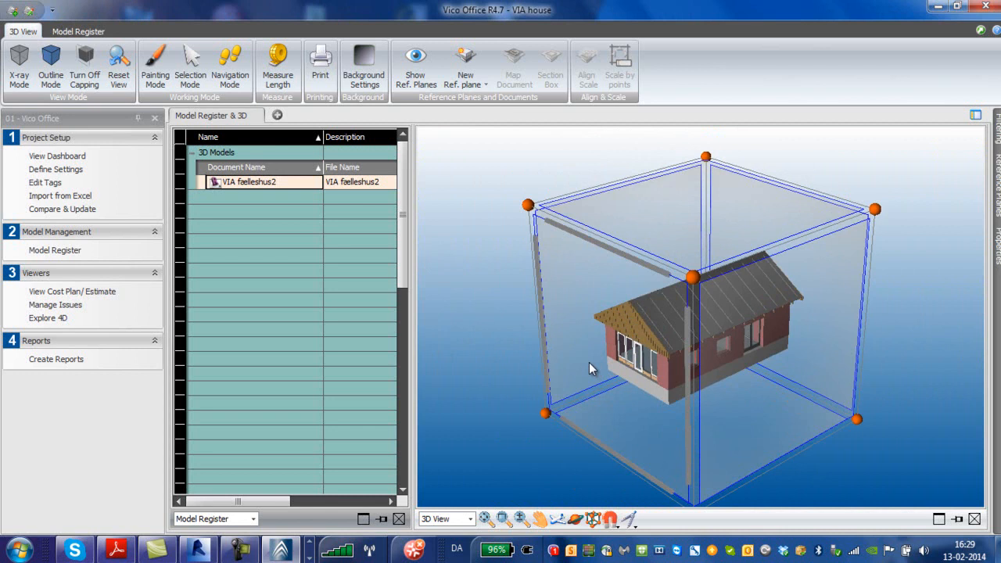
drag(588, 362, 702, 351)
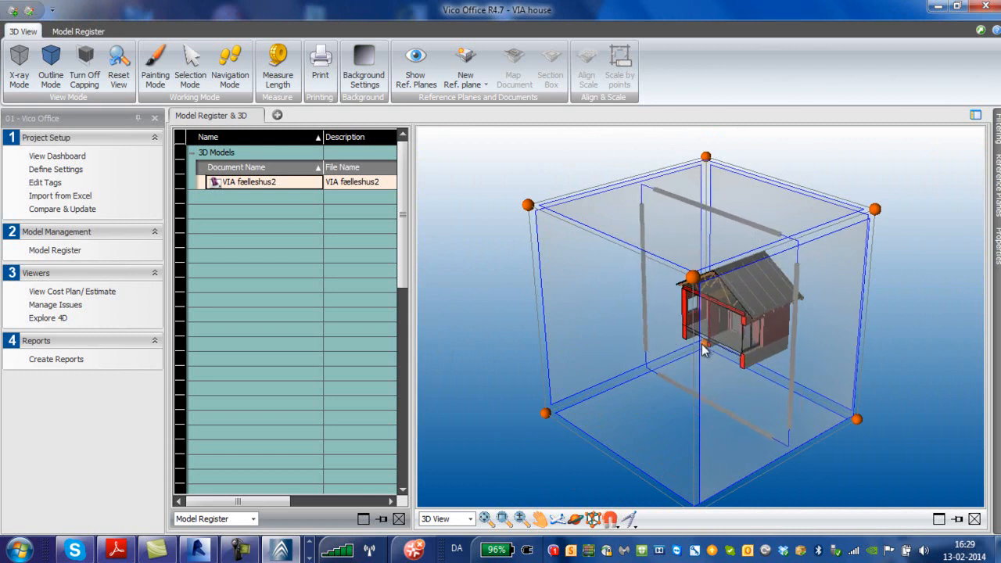
scroll(898, 328, up, 1)
scroll(898, 328, up, 5)
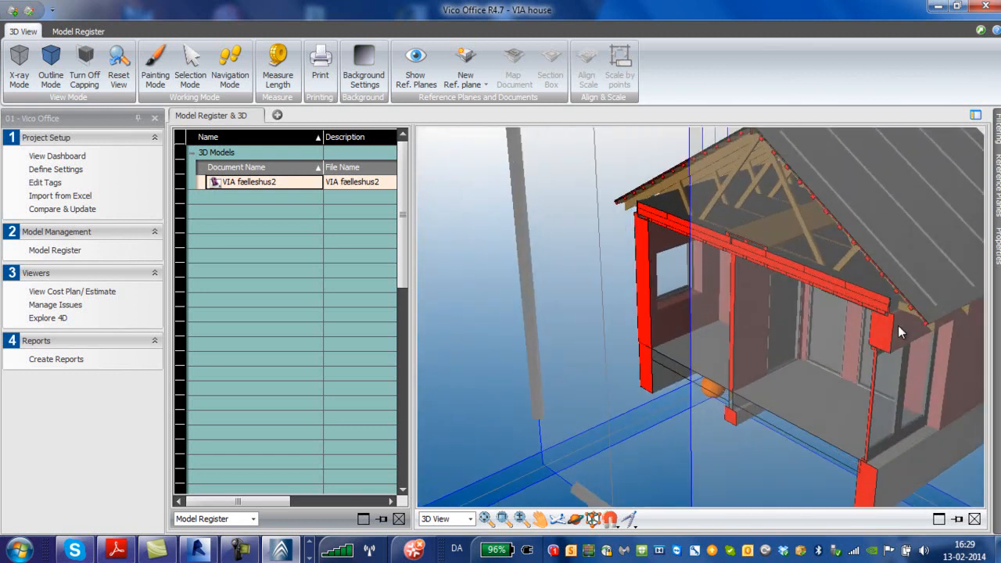
scroll(892, 326, down, 1)
scroll(681, 216, down, 1)
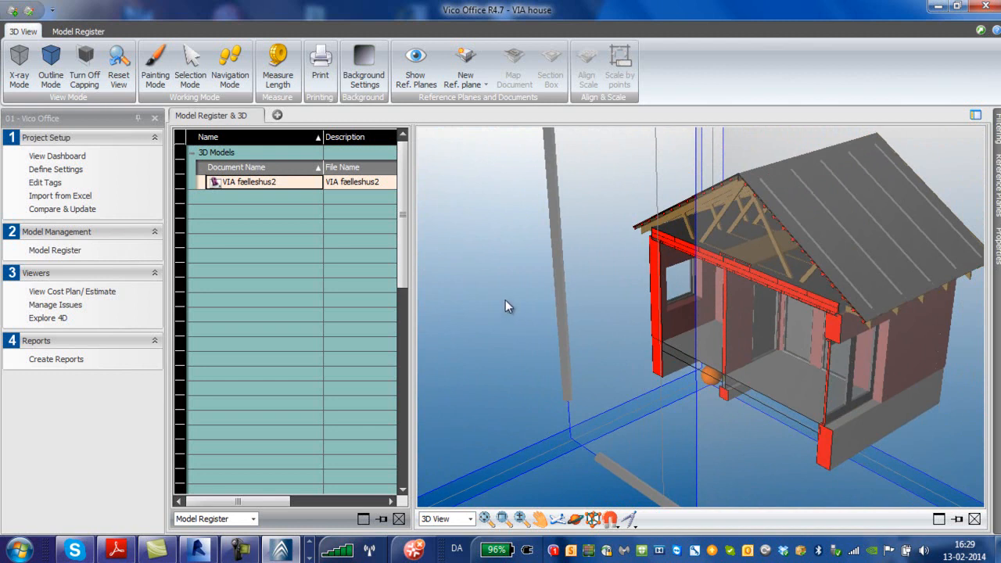
Add a view set with one large pane beside two stacked panes, and open Plan Cost in the 05 - Cost Planner workflow
click(277, 117)
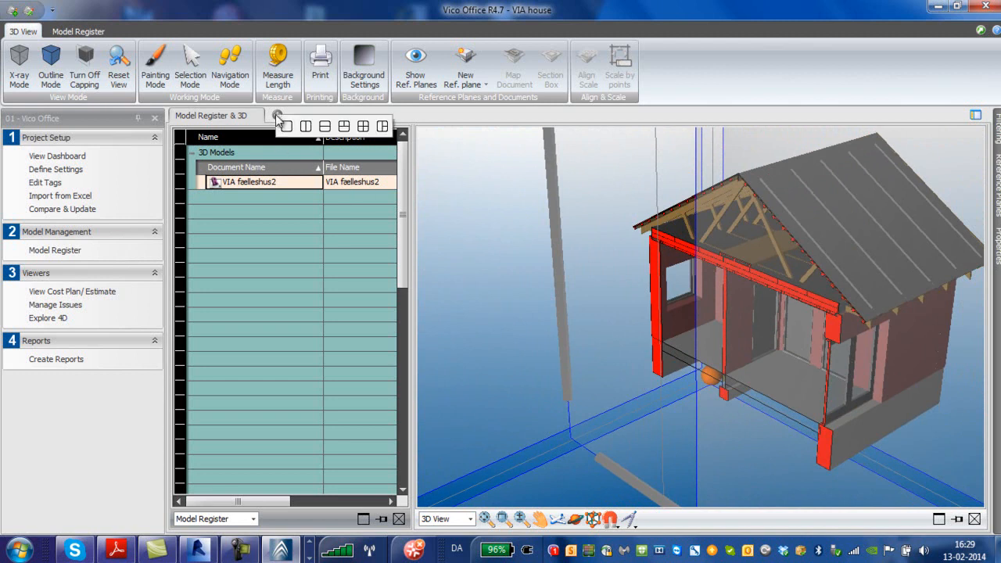
click(382, 127)
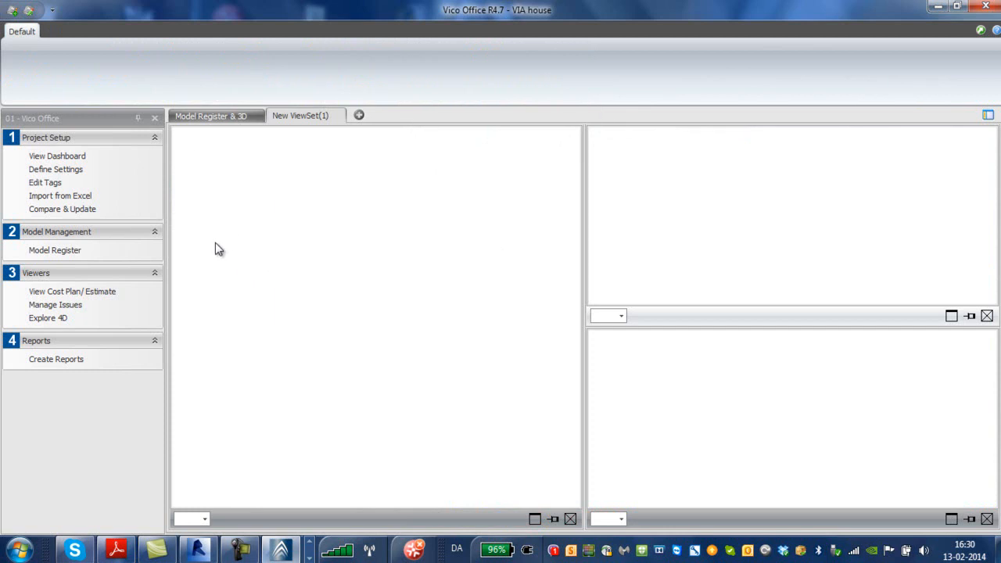
click(64, 119)
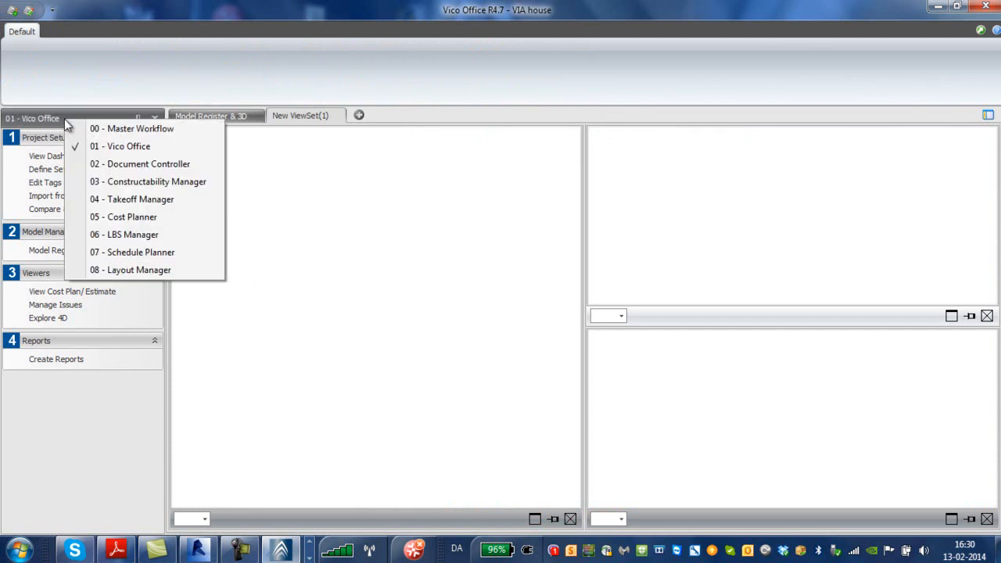
click(110, 219)
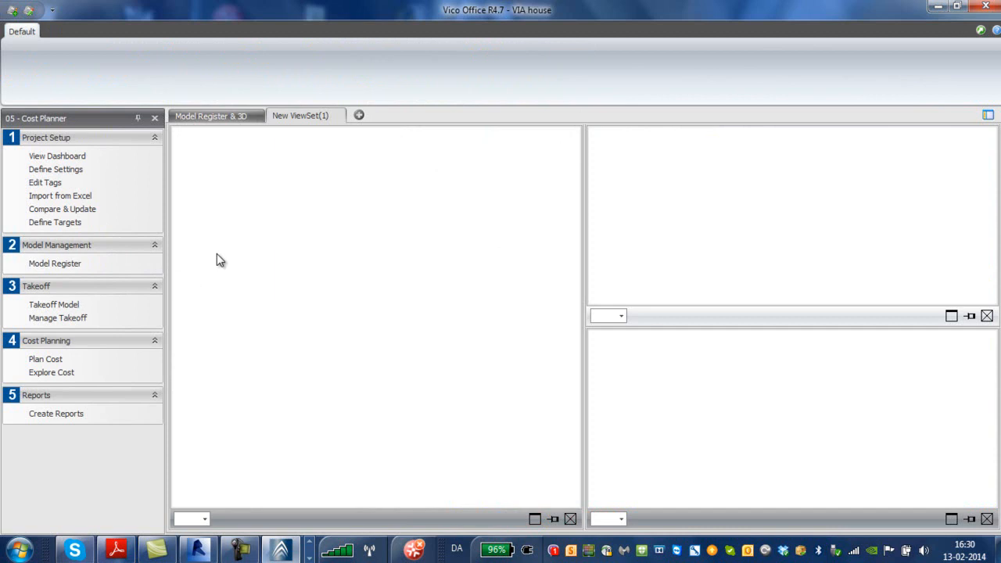
click(47, 358)
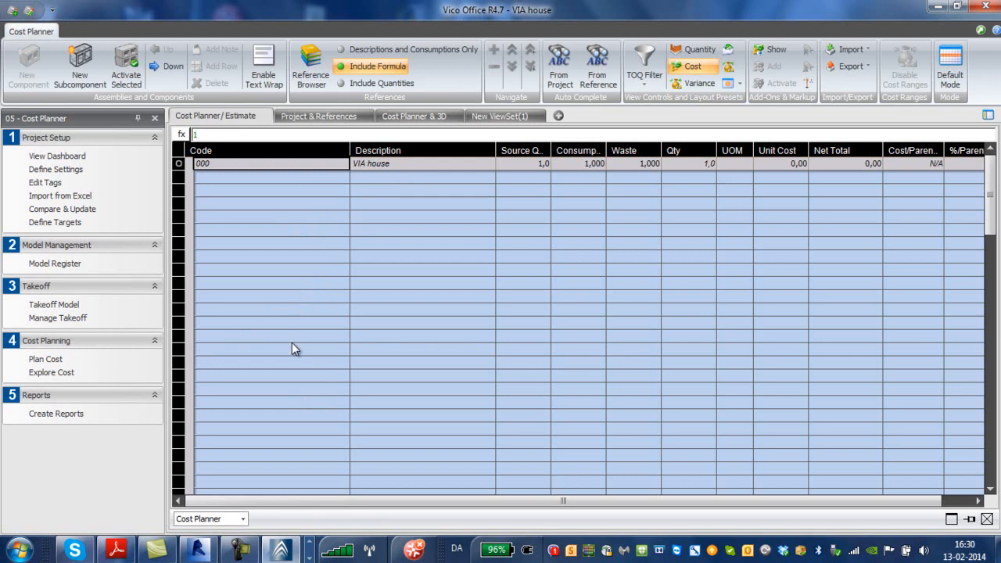
Add a view set with one large pane beside two stacked panes, showing Cost Planner in the large pane and 3D View in the upper one
click(558, 117)
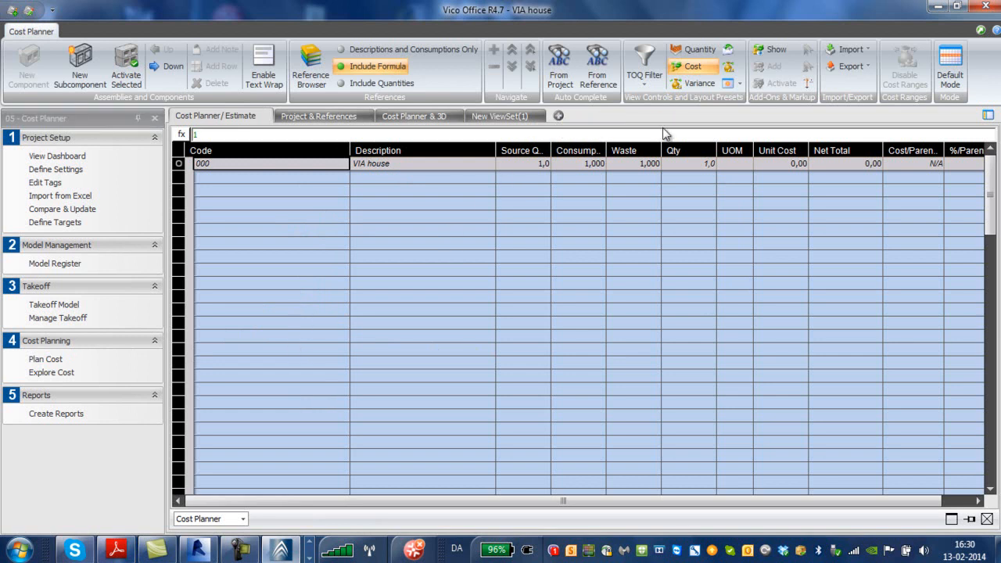
click(663, 127)
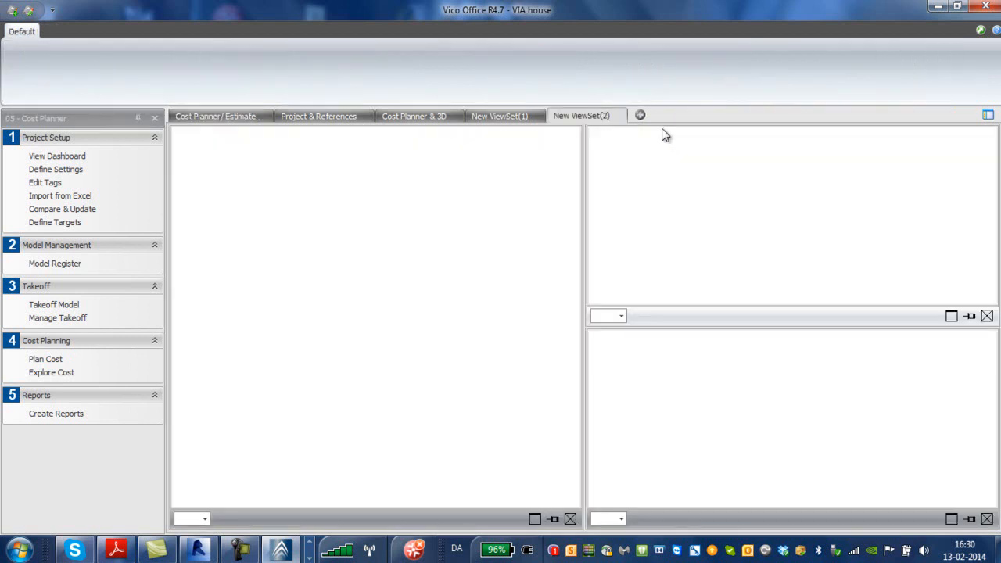
click(203, 520)
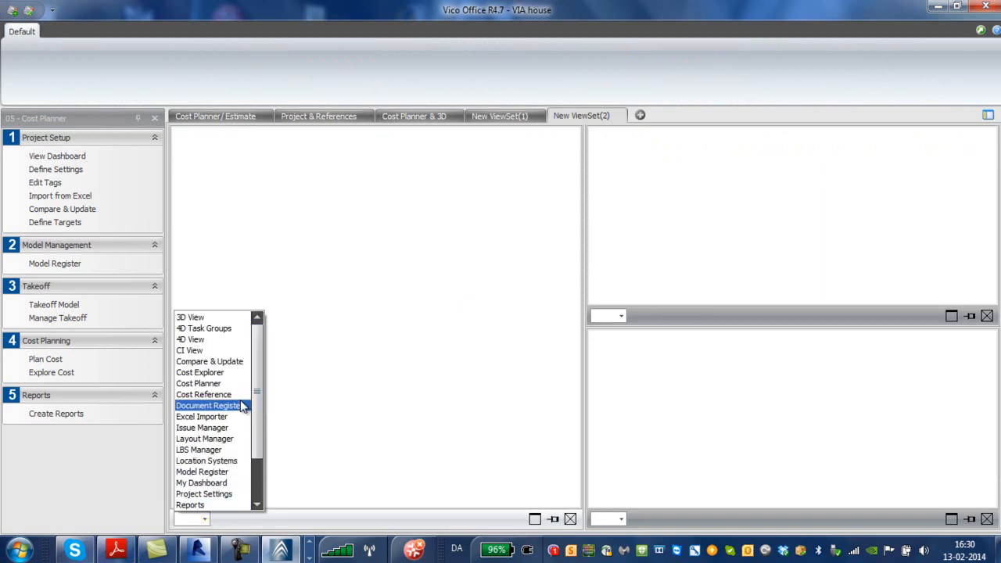
click(225, 383)
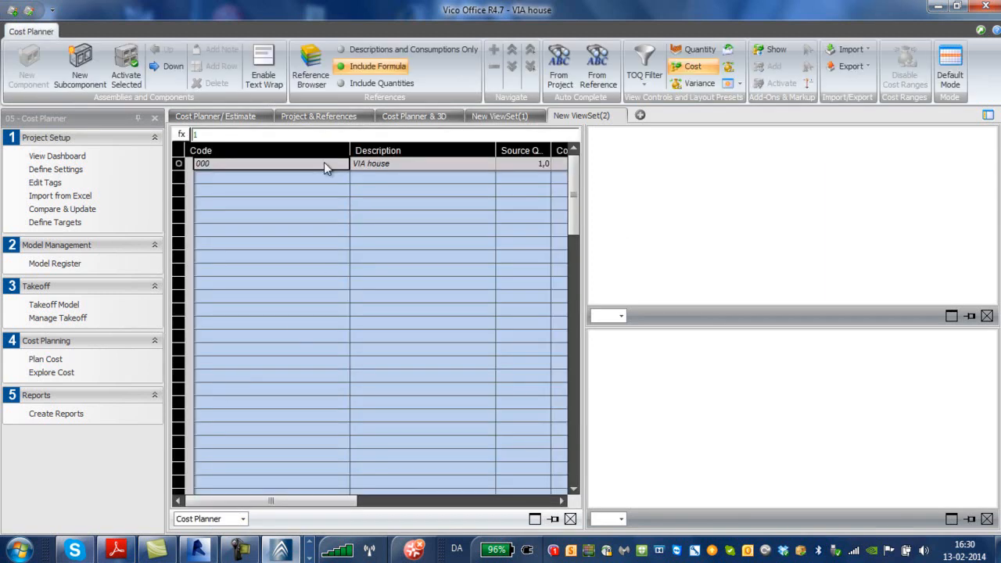
click(622, 317)
click(618, 328)
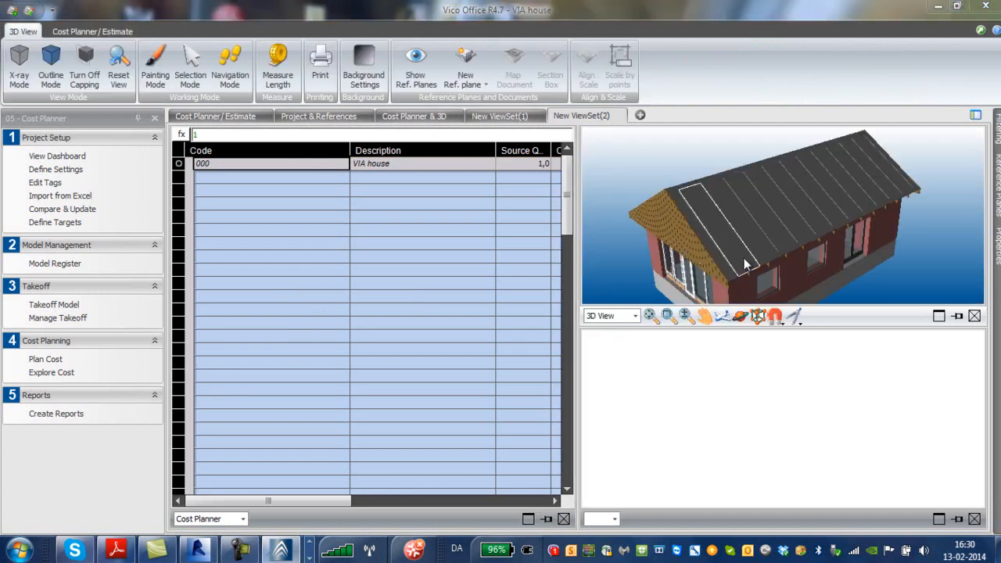
Show the section box around the house and push its gable-side face inward to inspect the rooms and roof trusses in cross-section
click(762, 318)
click(760, 318)
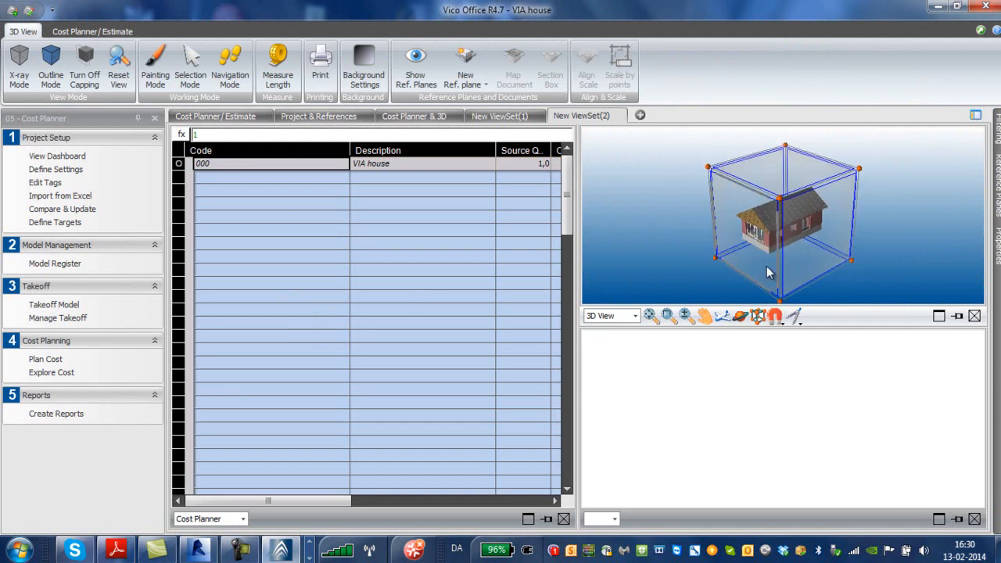
drag(741, 246, 790, 238)
scroll(796, 238, up, 5)
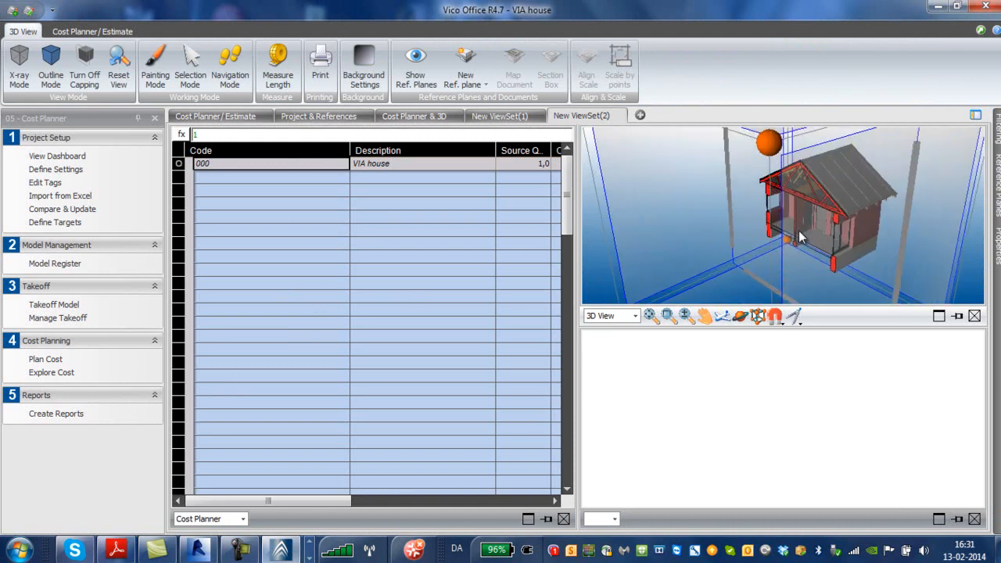
middle_drag(943, 236, 953, 228)
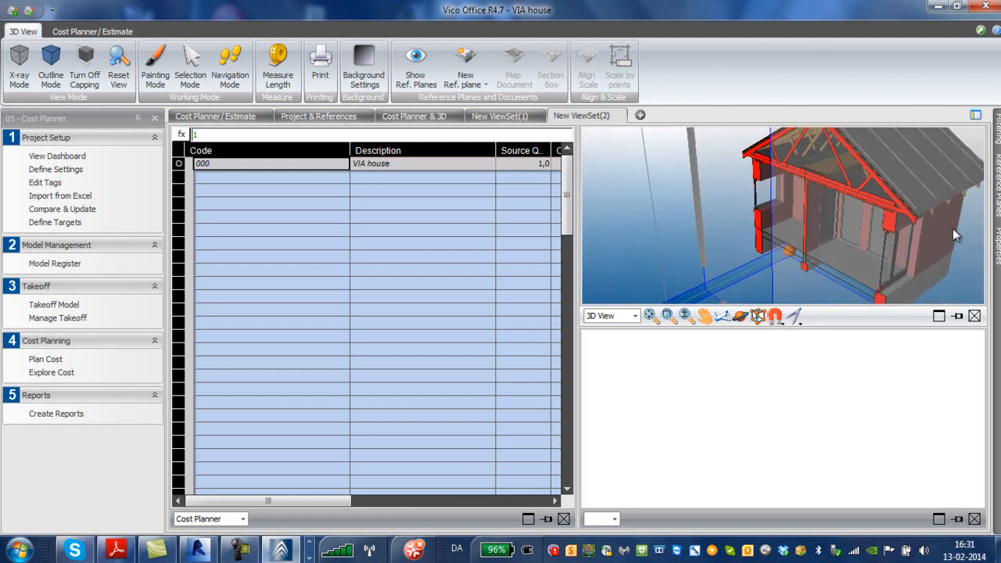
Show the Takeoff Manager in the remaining empty pane of the view set and select a blank row in its list
click(615, 520)
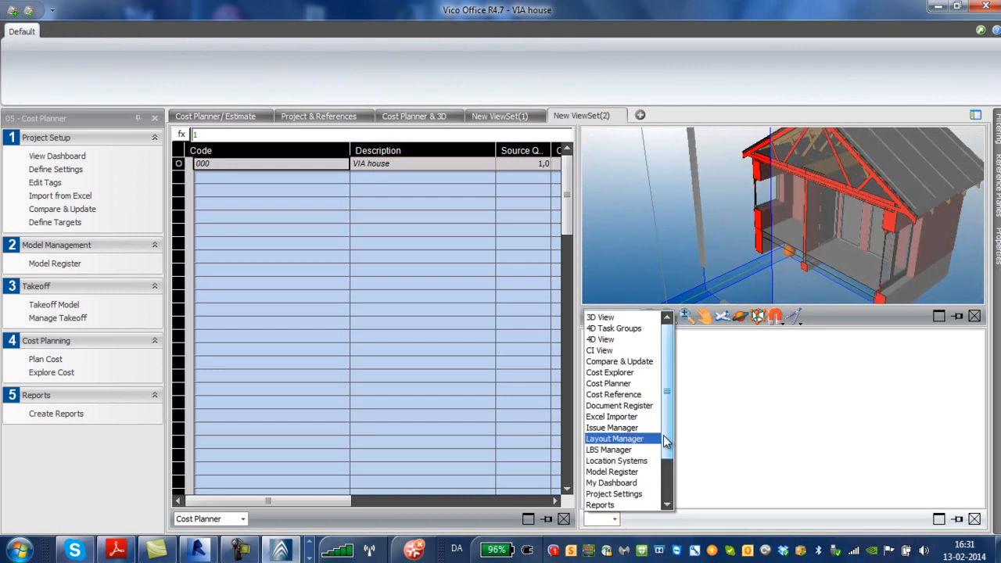
scroll(669, 438, down, 2)
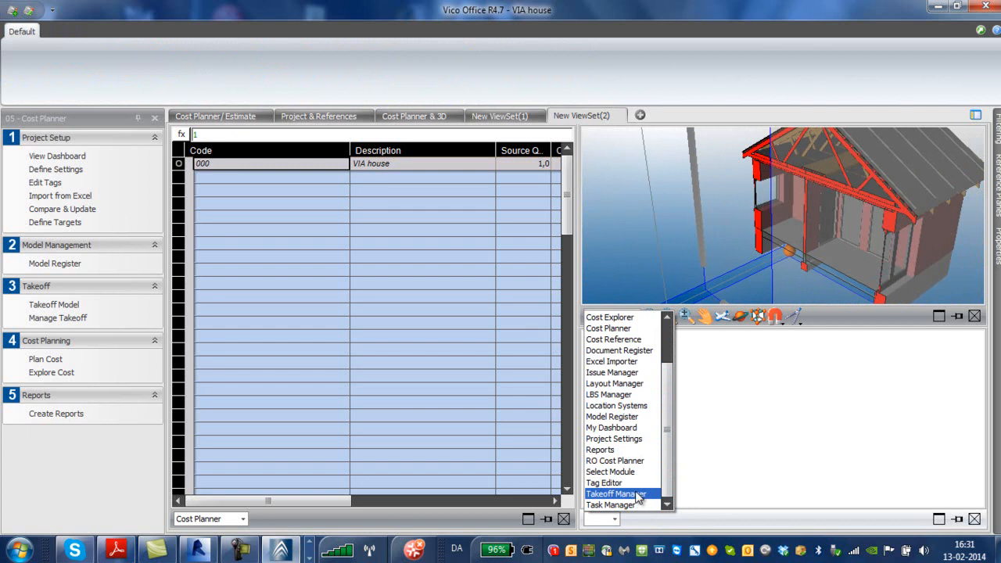
click(637, 494)
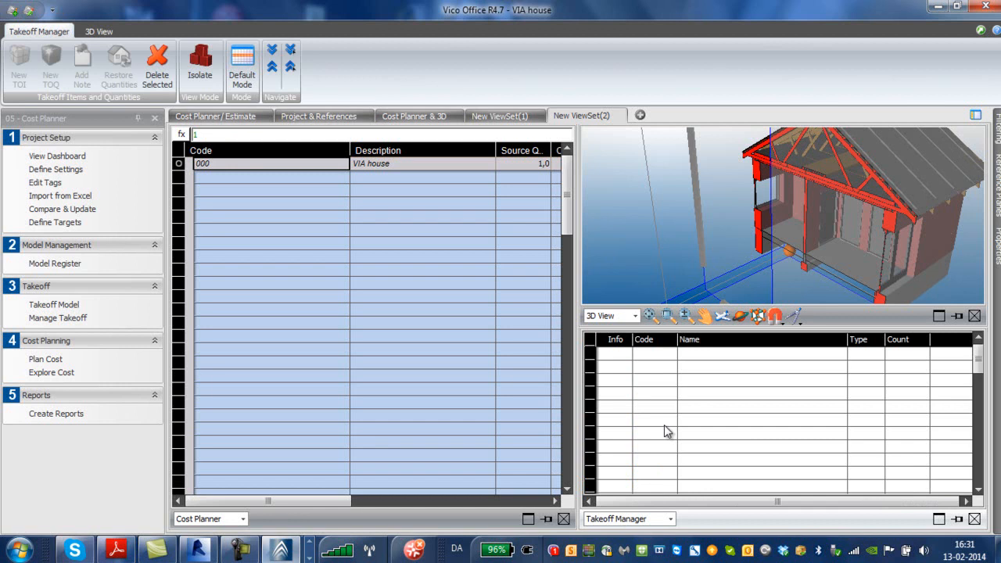
click(689, 405)
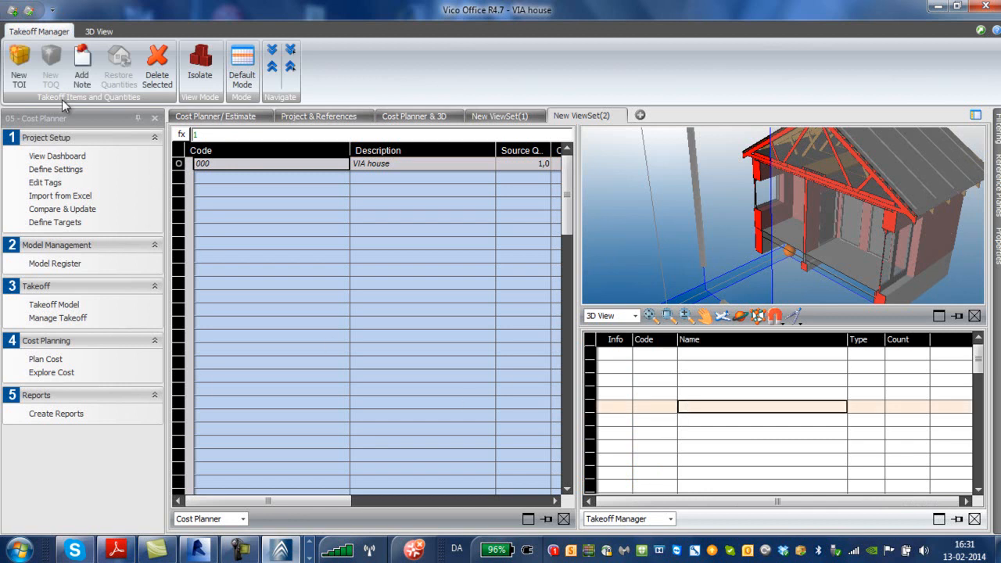
View the dashboard and locate the VIA house project in the project list
click(49, 156)
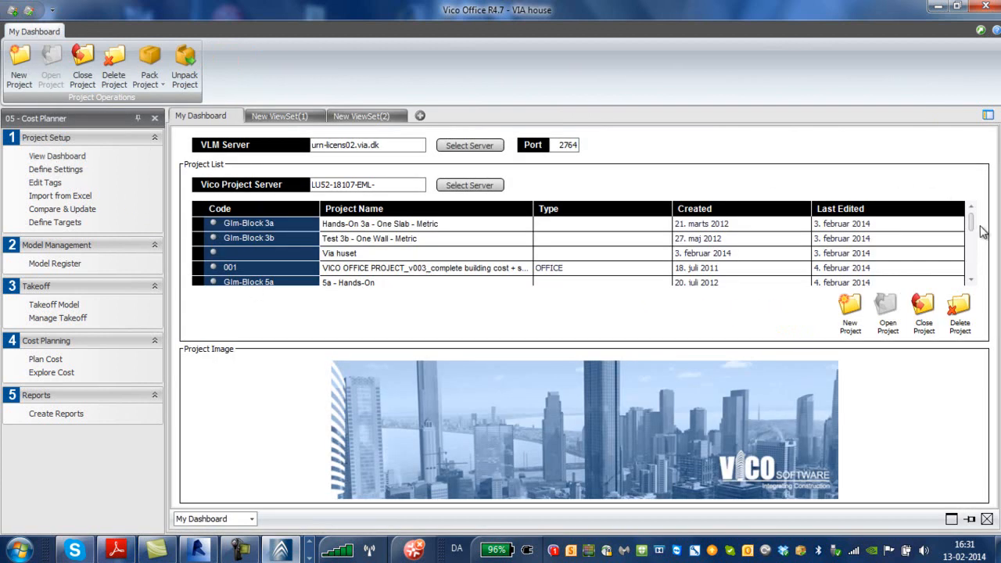
scroll(973, 226, down, 3)
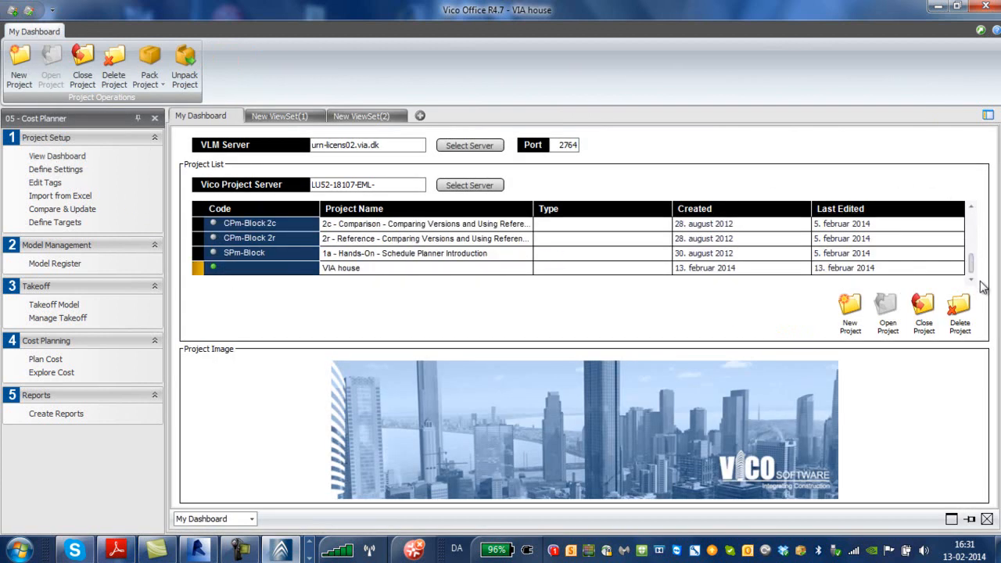
click(336, 270)
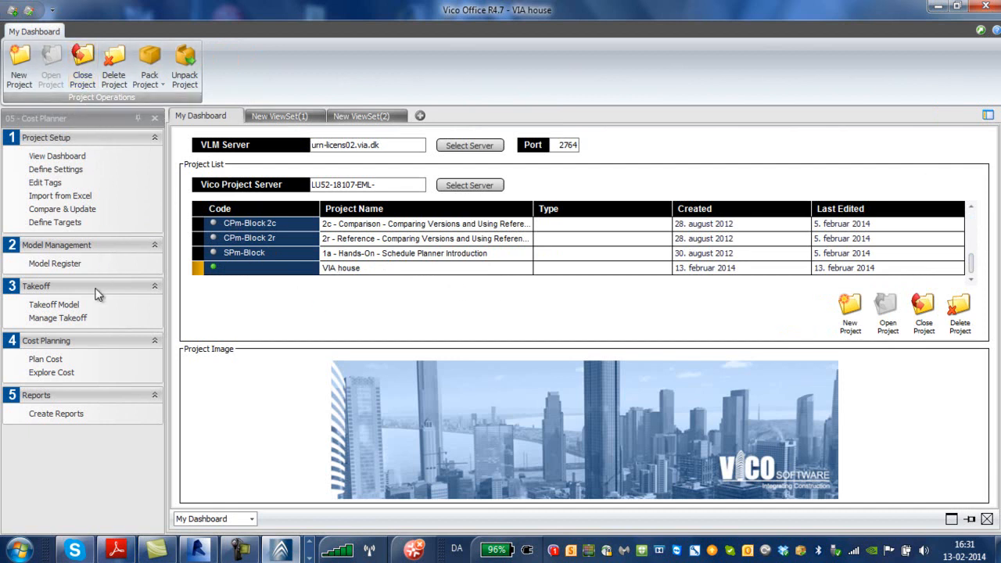
Open the model register and activate the VIA fælleshus2 model
click(61, 263)
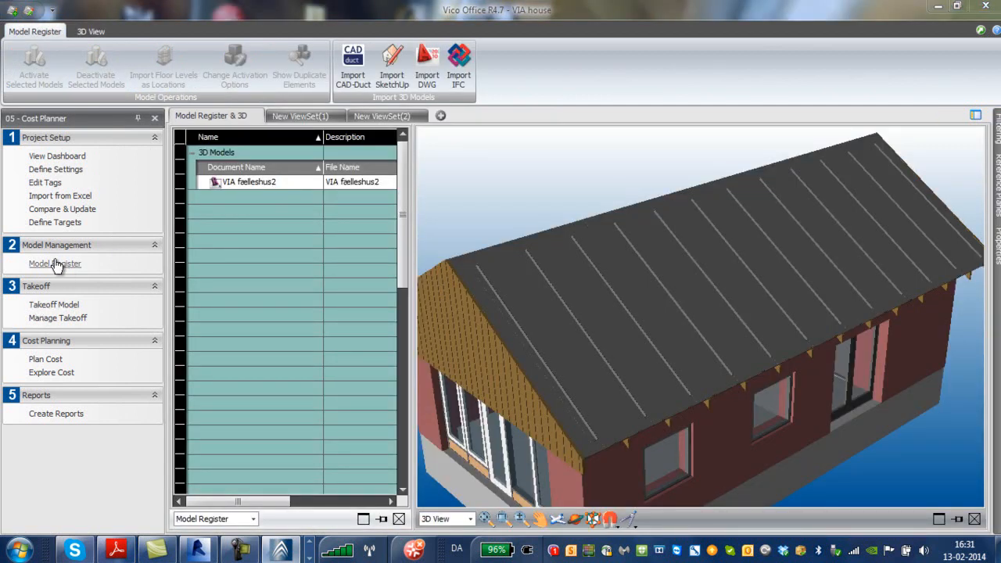
click(243, 184)
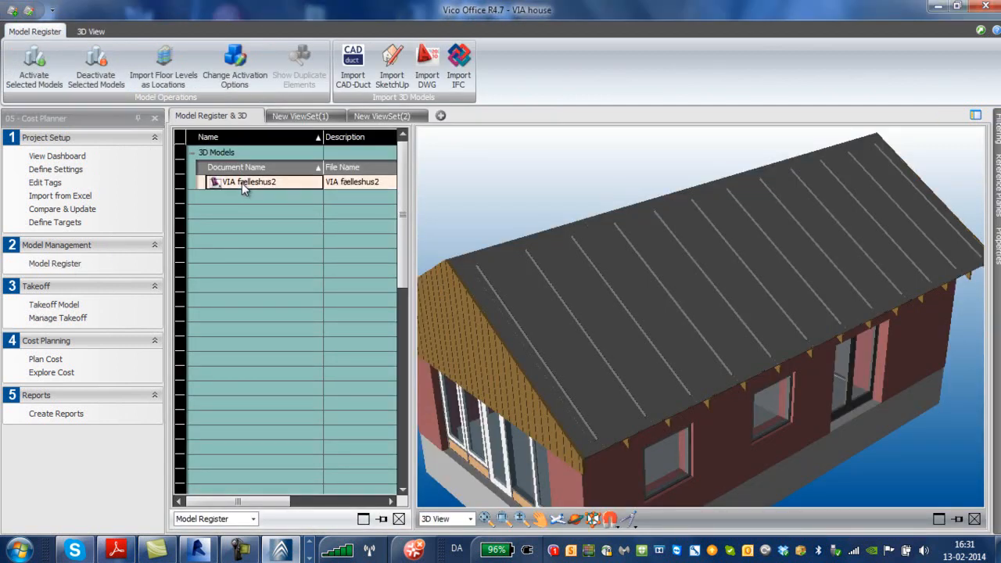
click(32, 85)
Open Takeoff Model from the Cost Planner workflow and view the whole house beside the takeoff list
click(56, 305)
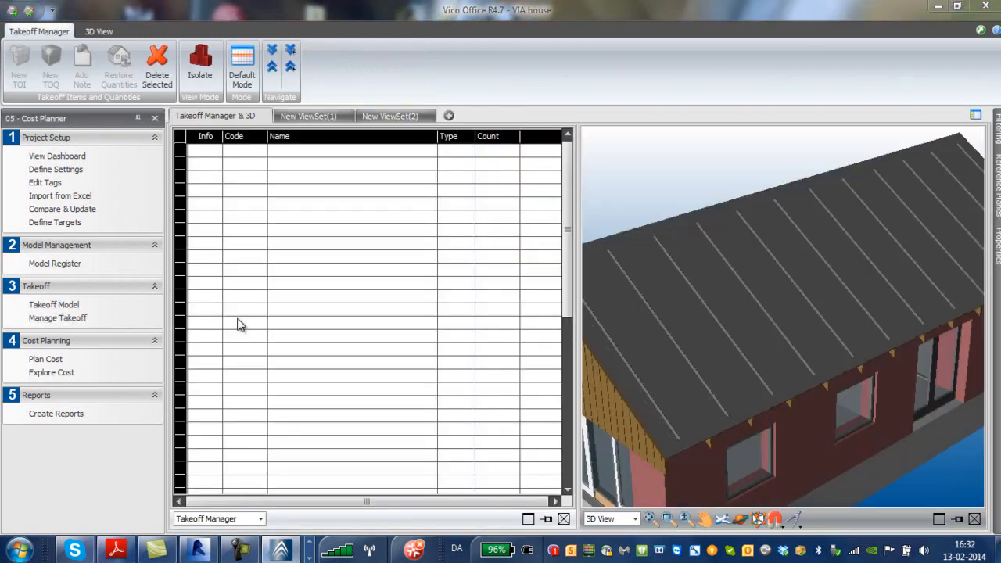
click(766, 193)
scroll(761, 191, down, 5)
scroll(753, 344, up, 1)
scroll(753, 345, up, 1)
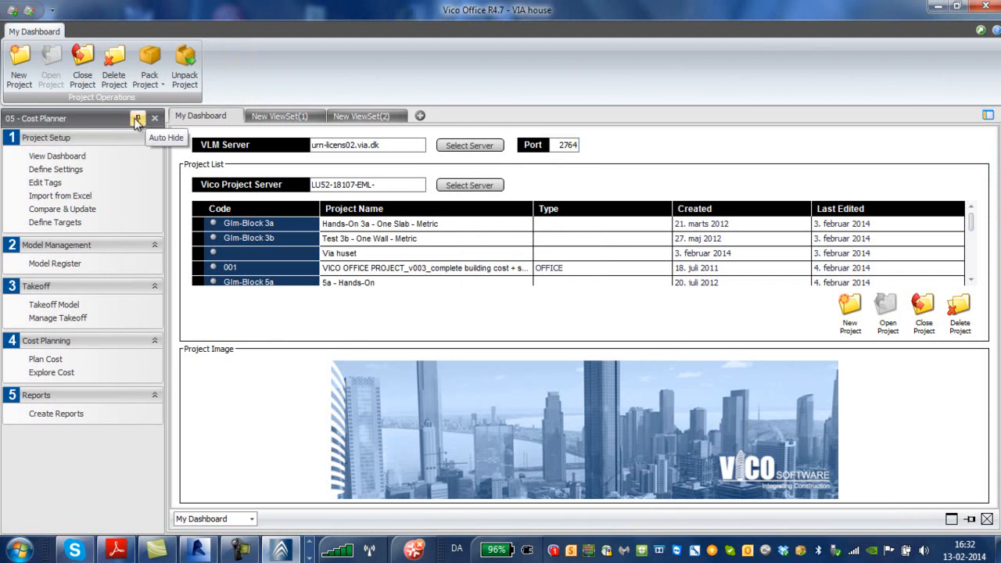
Switch the workflow to 04 - Takeoff Manager and open Takeoff Model
click(93, 124)
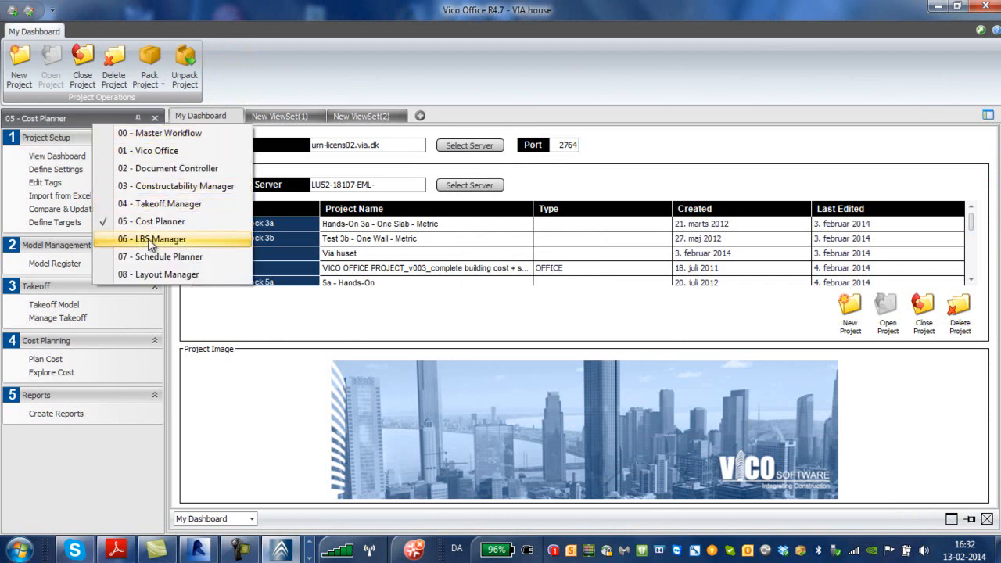
click(234, 203)
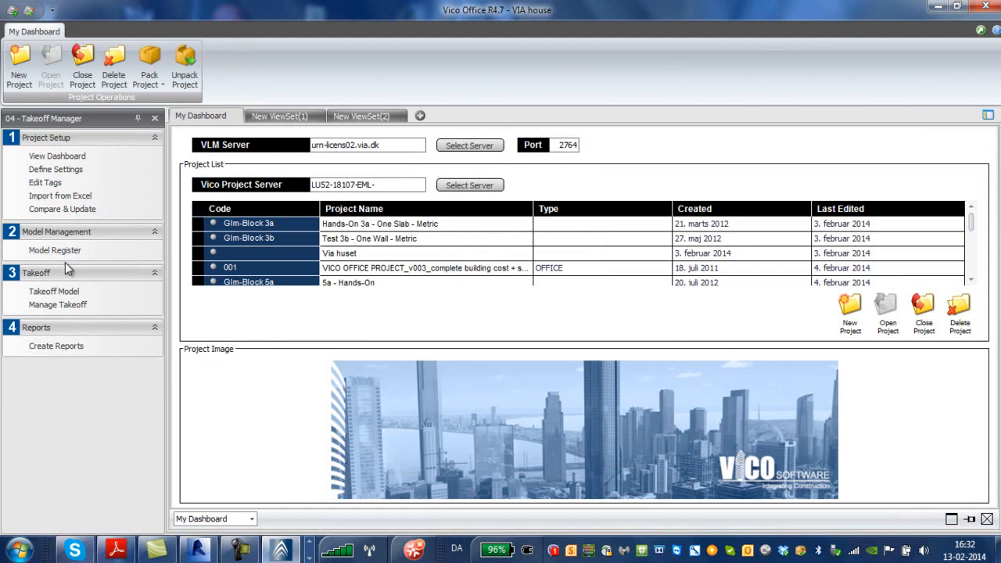
click(60, 294)
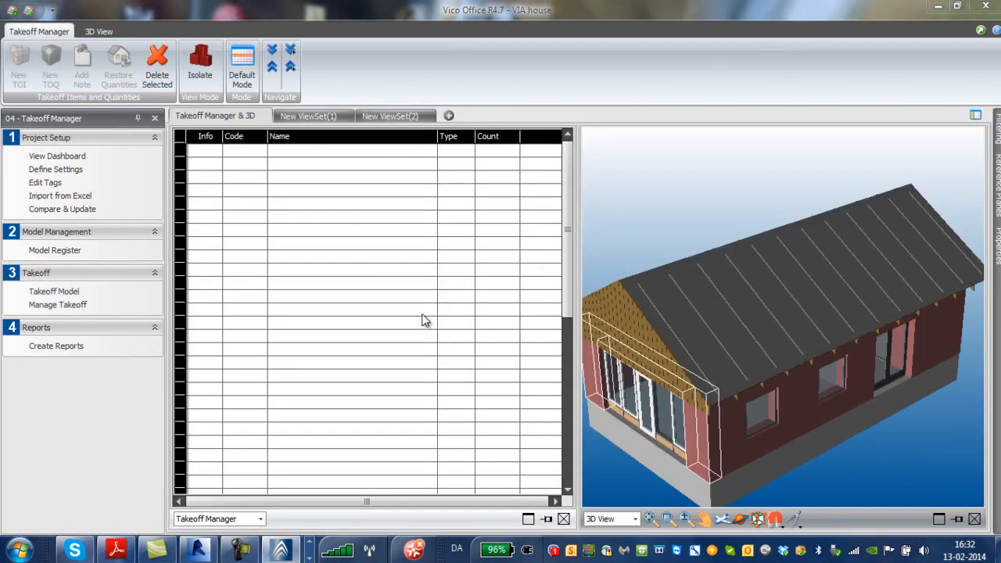
Return to the model register and run the activation of the VIA fælleshus2 model again
click(62, 252)
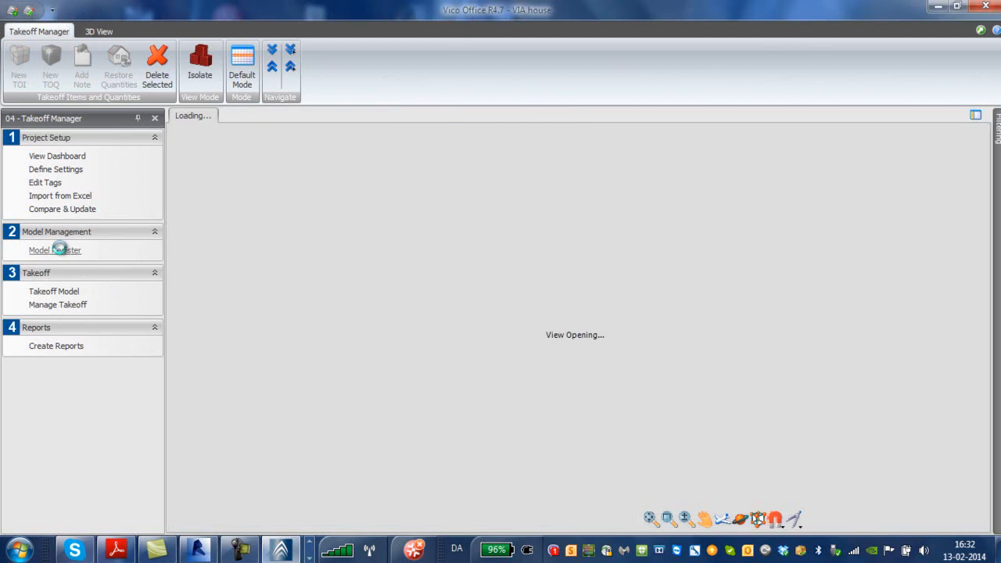
click(250, 181)
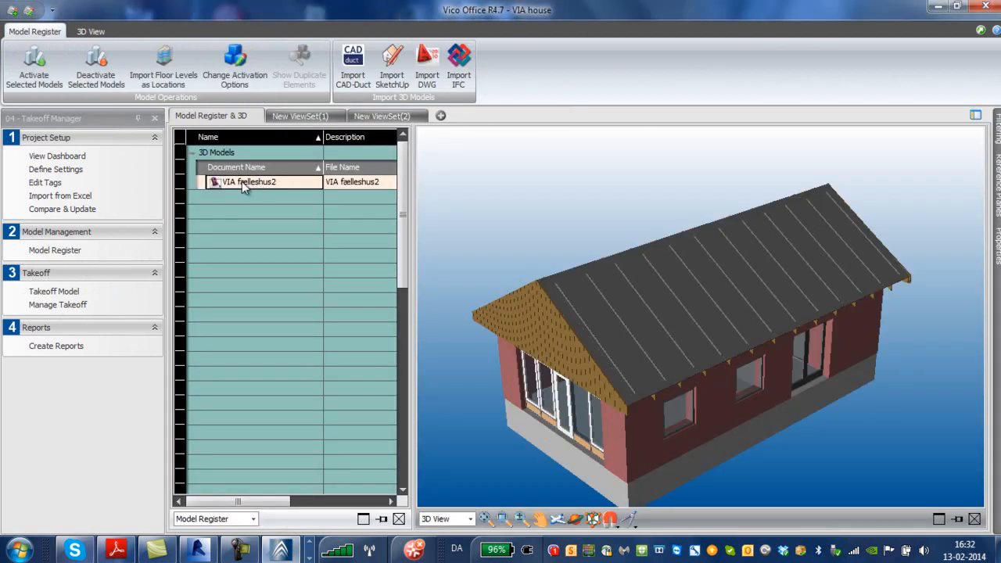
click(45, 86)
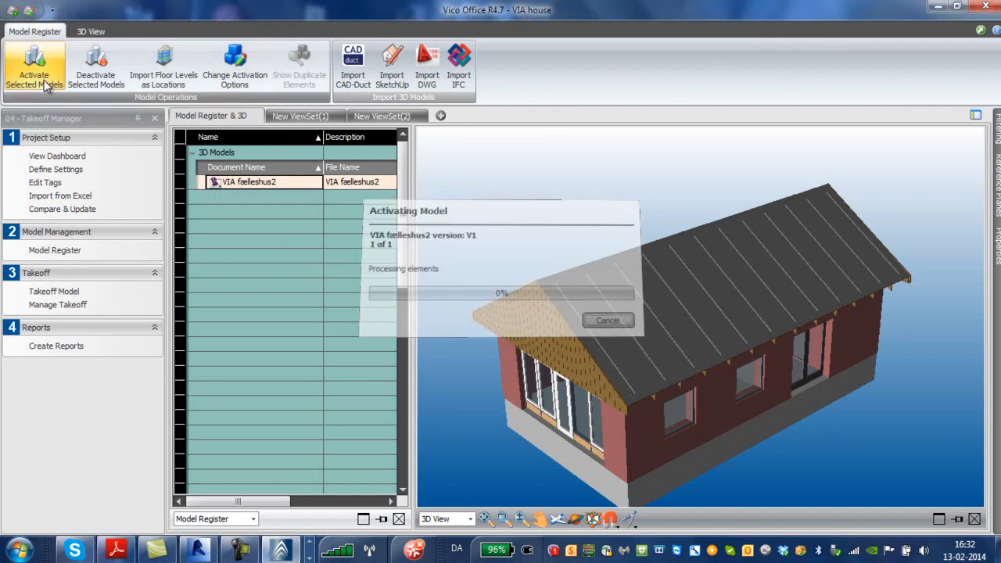
Enable Family and Family Type in the architectural and structural activation options for Revit, and reactivate the model with them
click(227, 85)
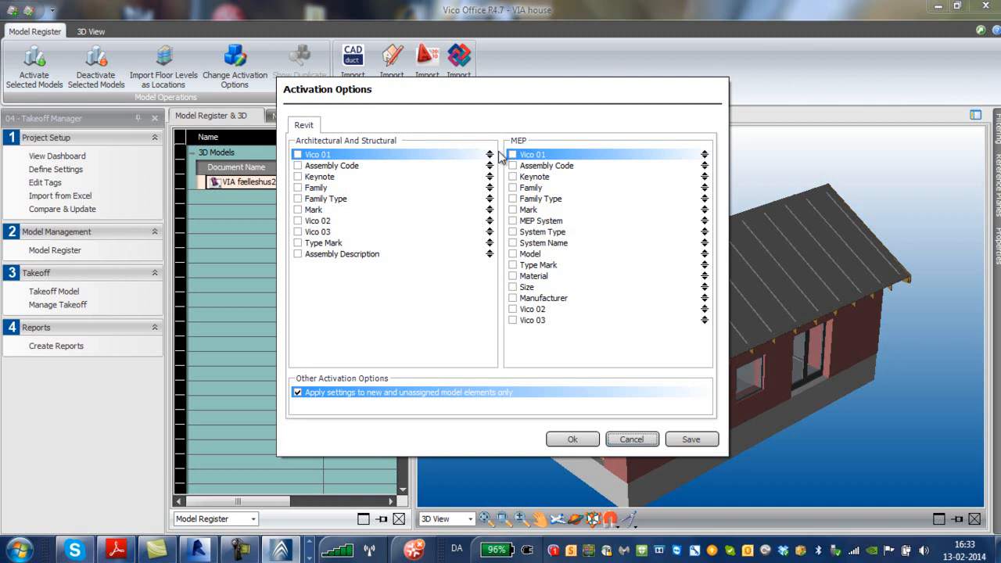
click(299, 189)
click(298, 199)
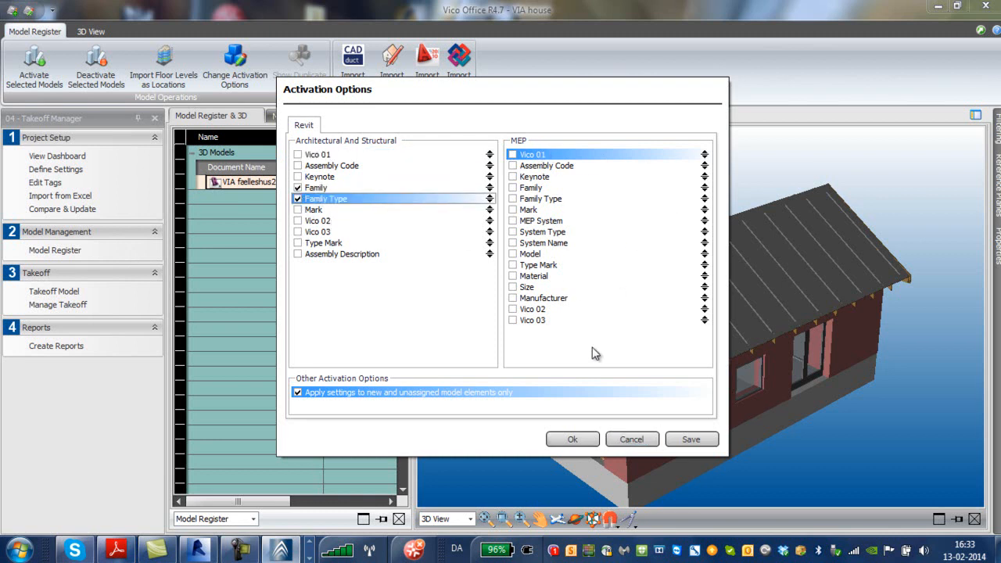
click(572, 439)
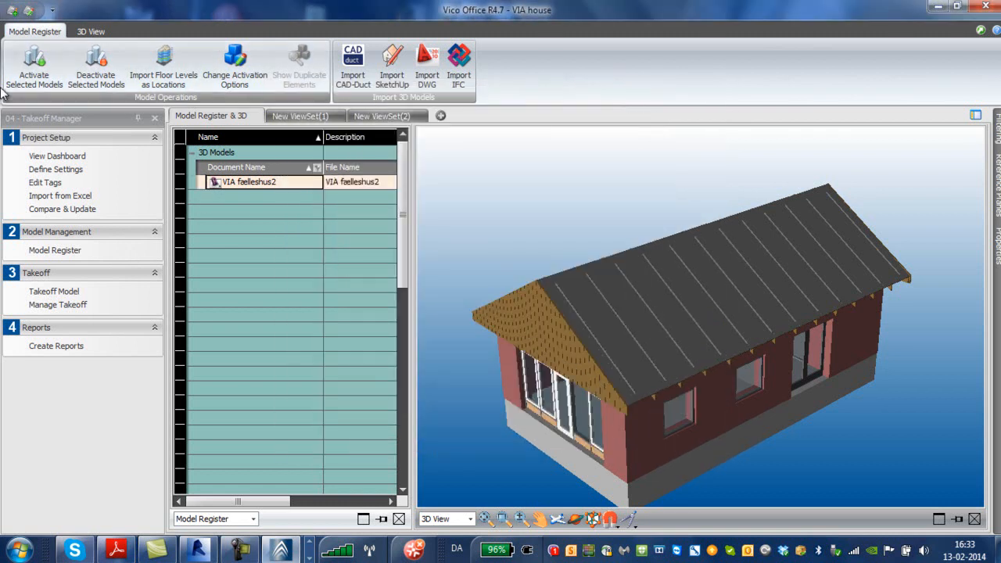
click(23, 85)
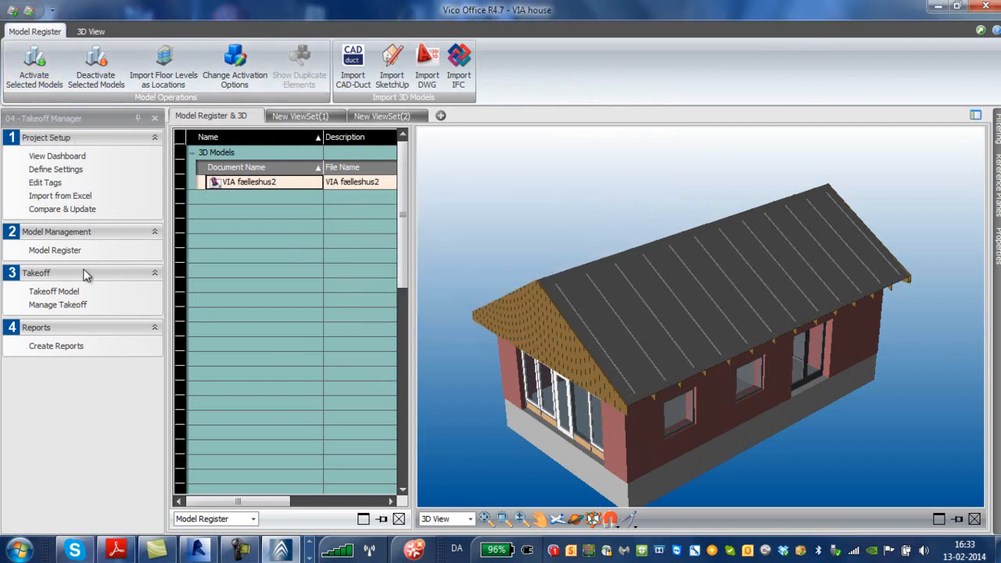
Open Takeoff Model and highlight the 408 mm exterior brick wall, 108 mm interior brick wall and 390 mm foundation wall items in 3D
click(59, 290)
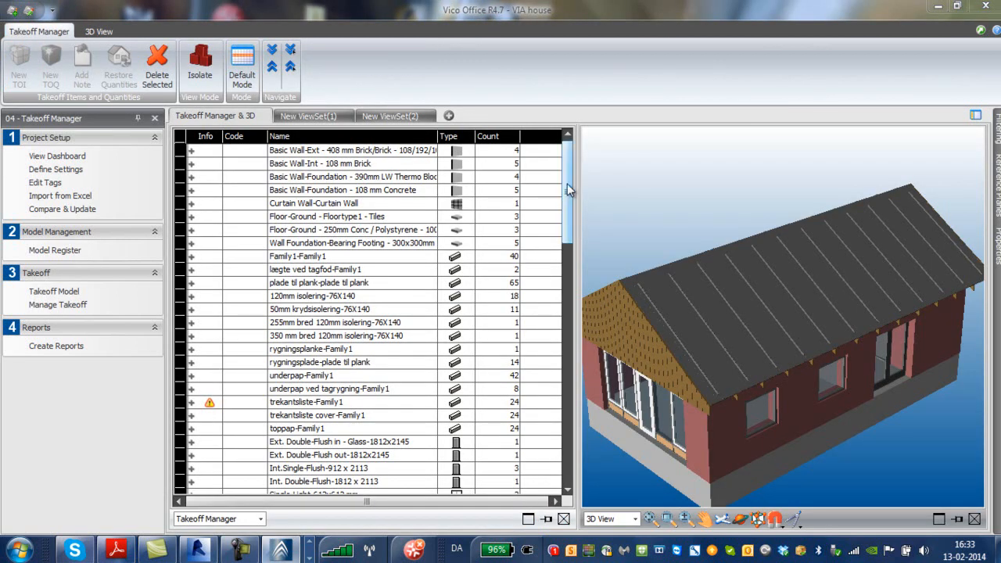
drag(568, 191, 589, 167)
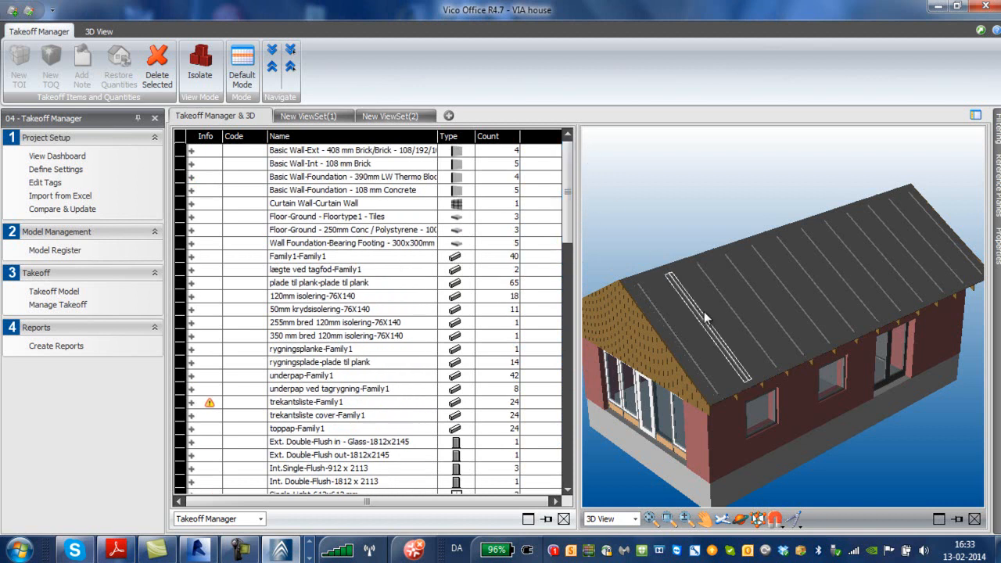
click(309, 151)
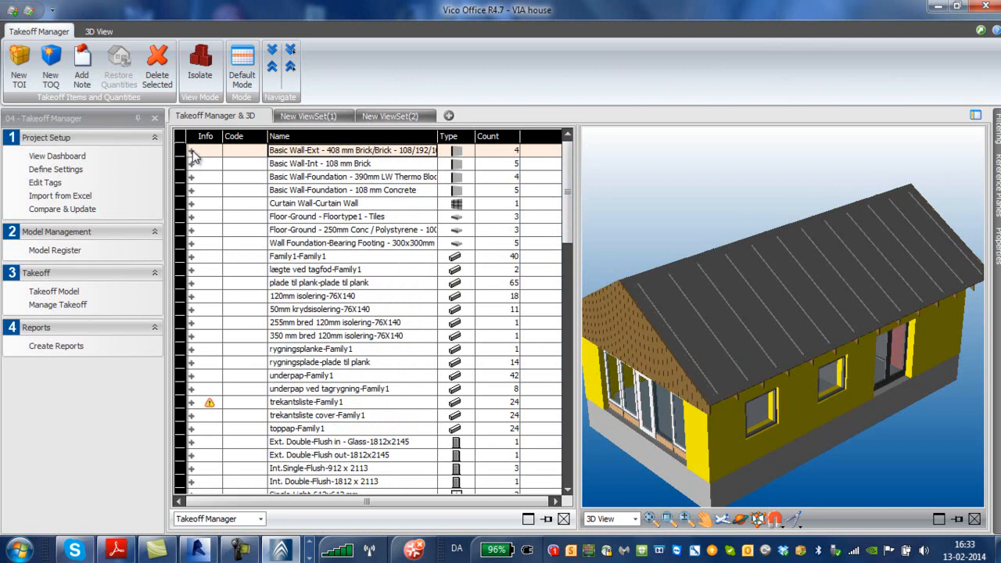
click(191, 152)
click(192, 151)
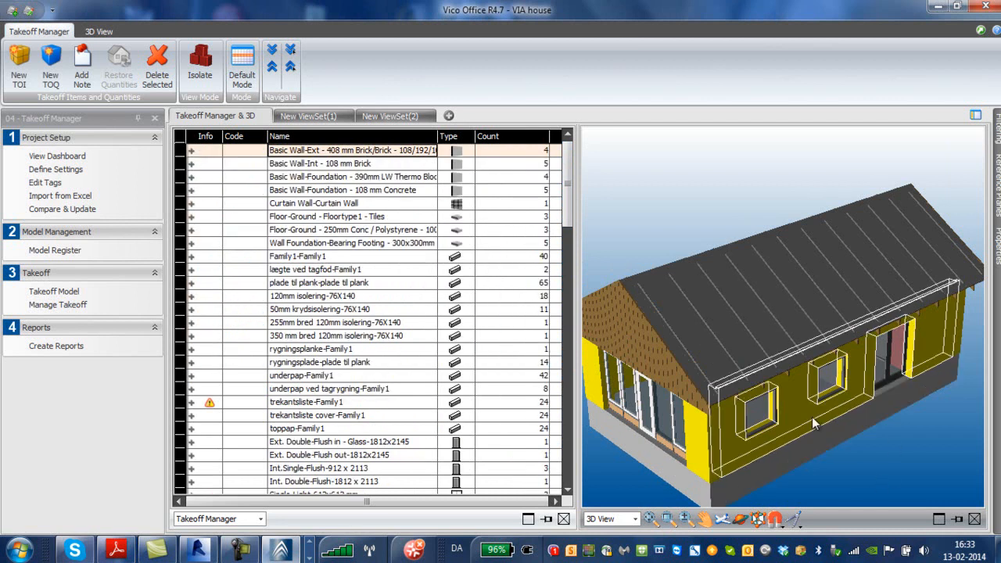
click(341, 166)
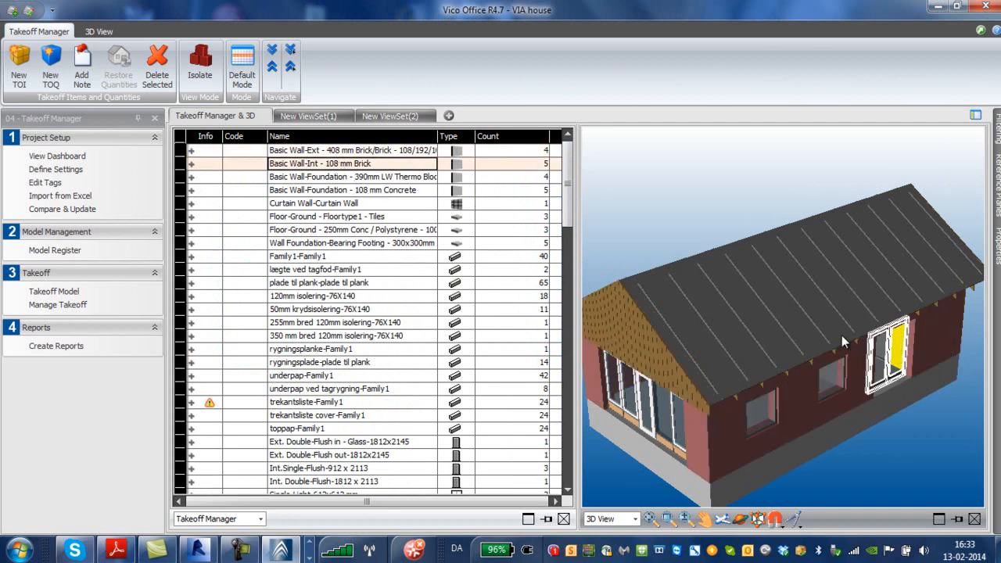
click(307, 178)
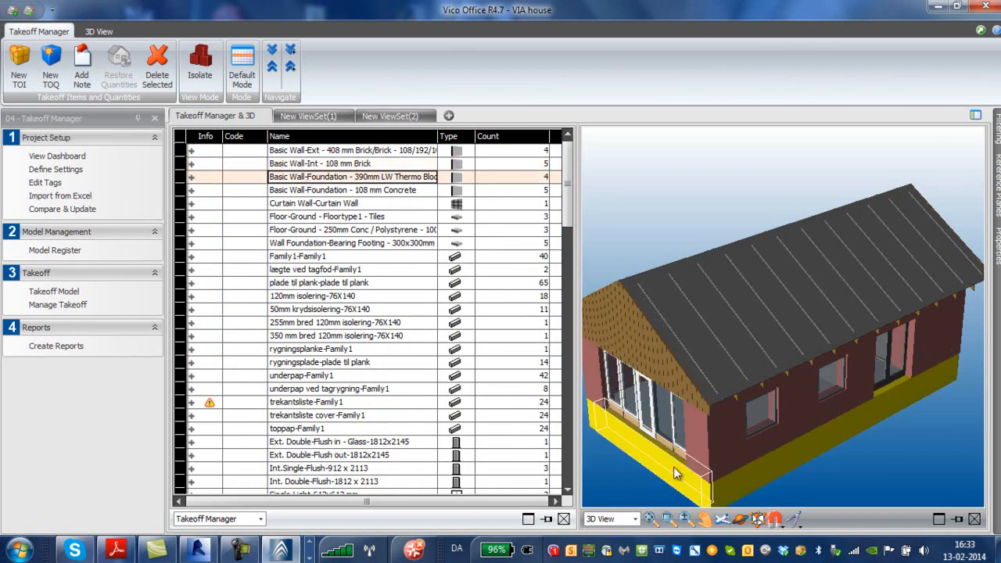
Highlight the underpap roofing item and the exterior double-flush and interior single-flush door items in the 3D model
scroll(333, 324, down, 2)
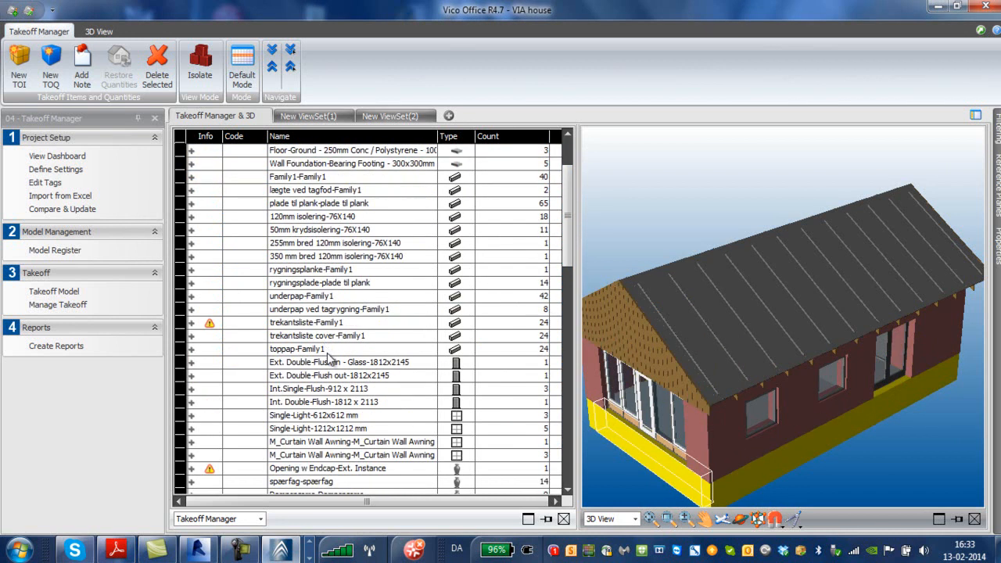
click(291, 296)
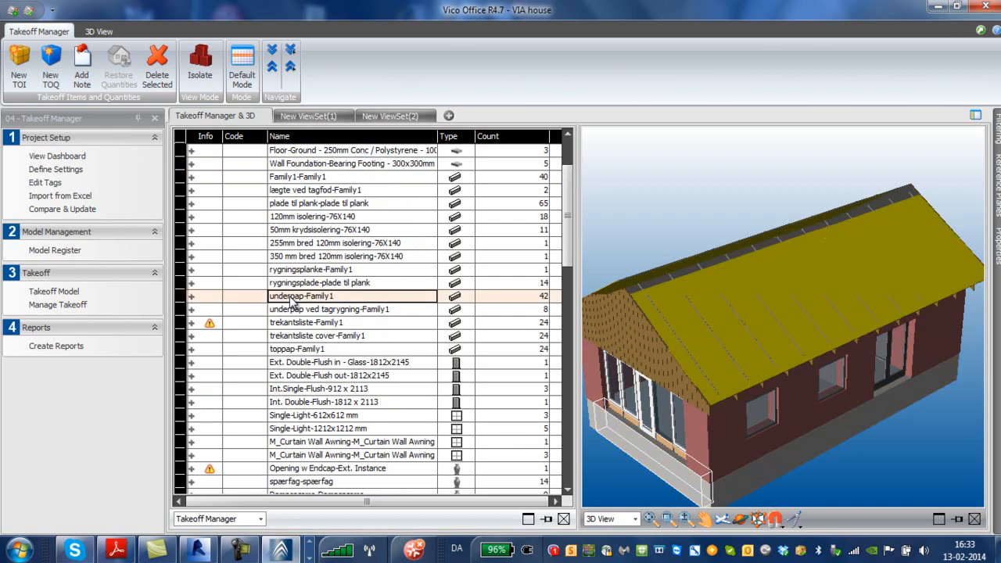
click(287, 366)
click(331, 391)
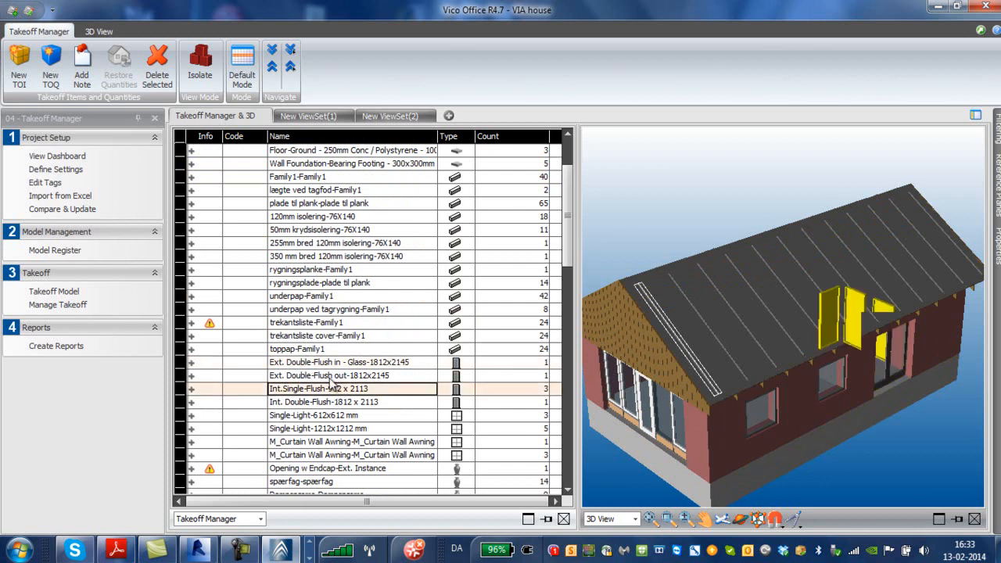
click(351, 375)
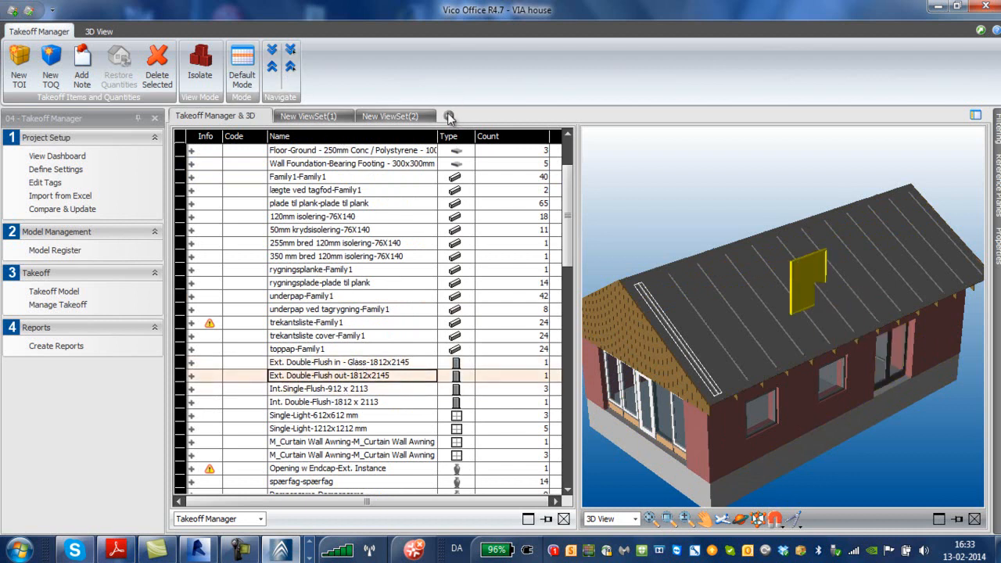
Add a new view set and show Cost Planner in its large pane
click(449, 117)
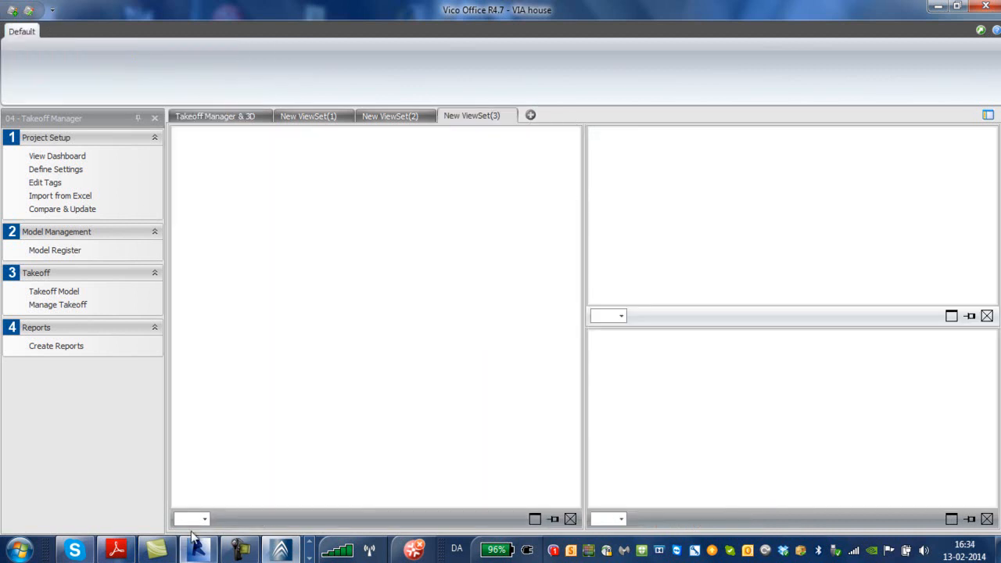
click(205, 519)
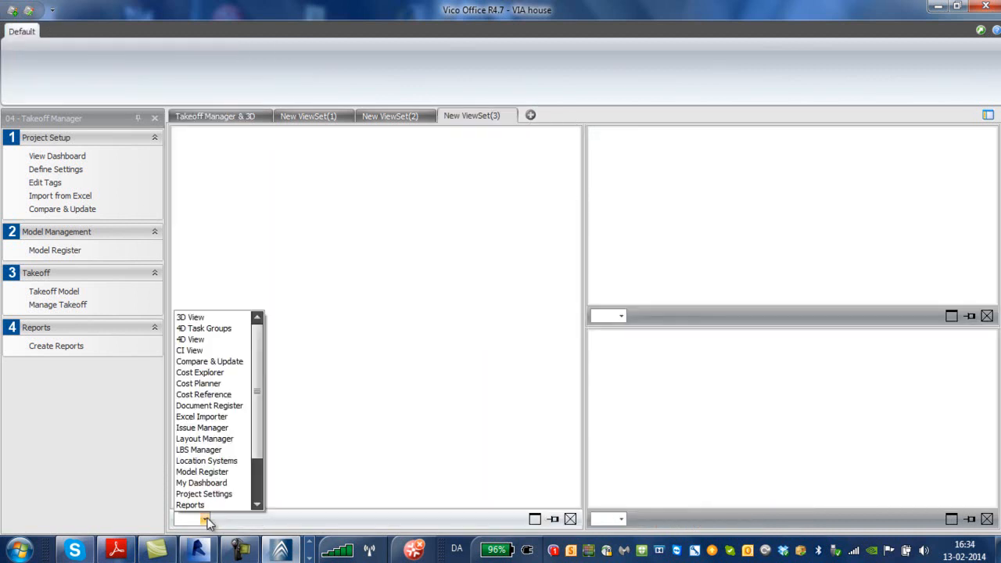
click(240, 550)
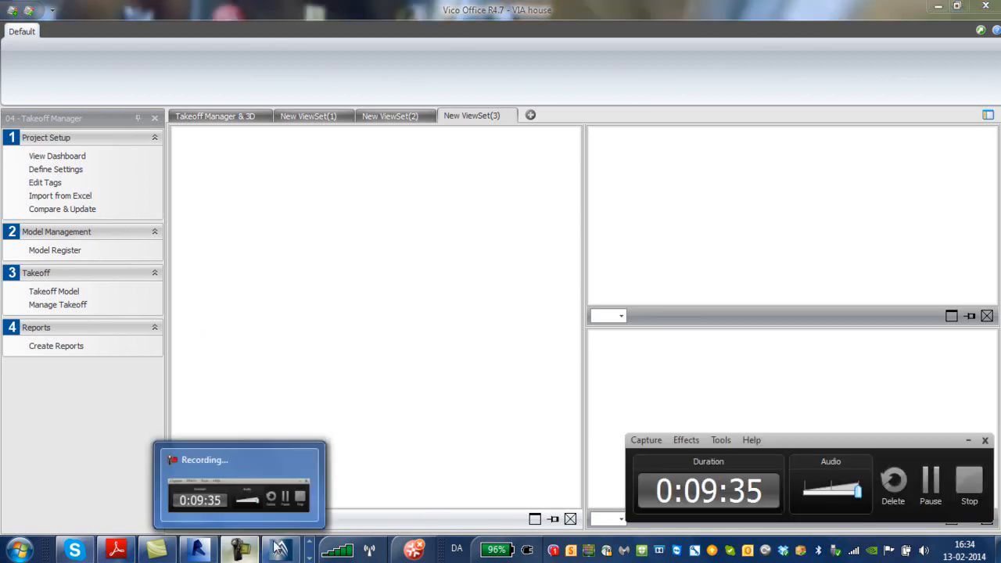
click(970, 443)
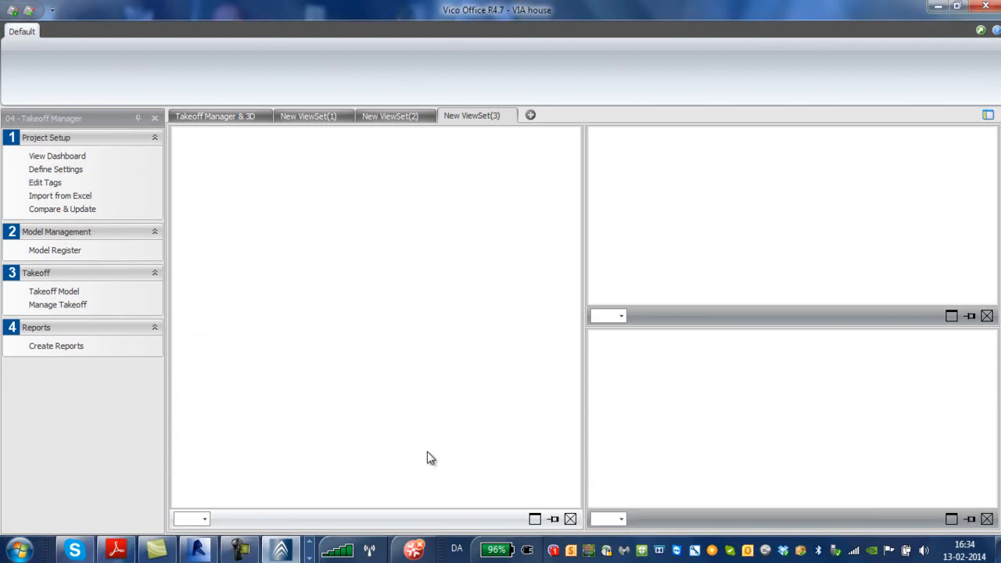
click(204, 519)
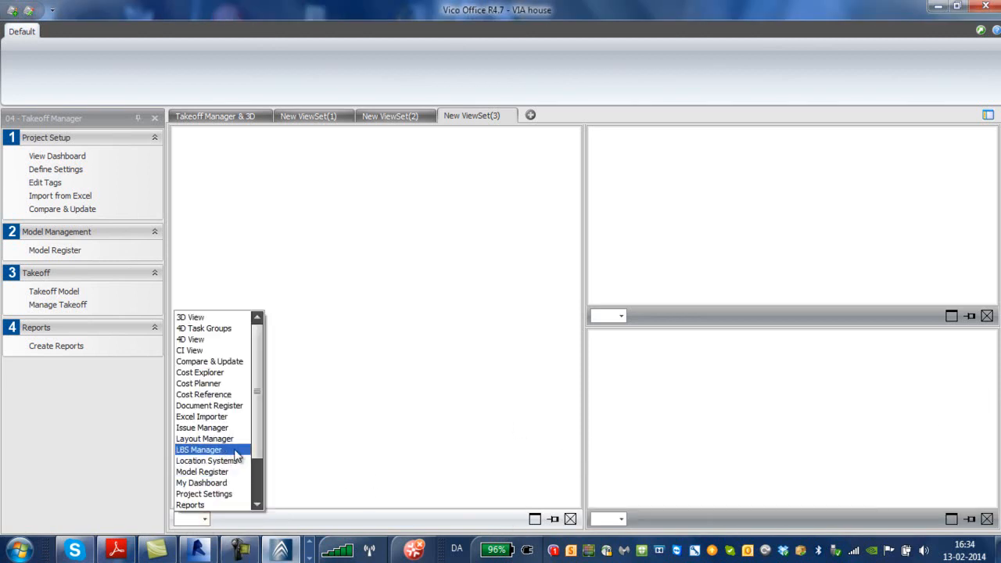
click(222, 384)
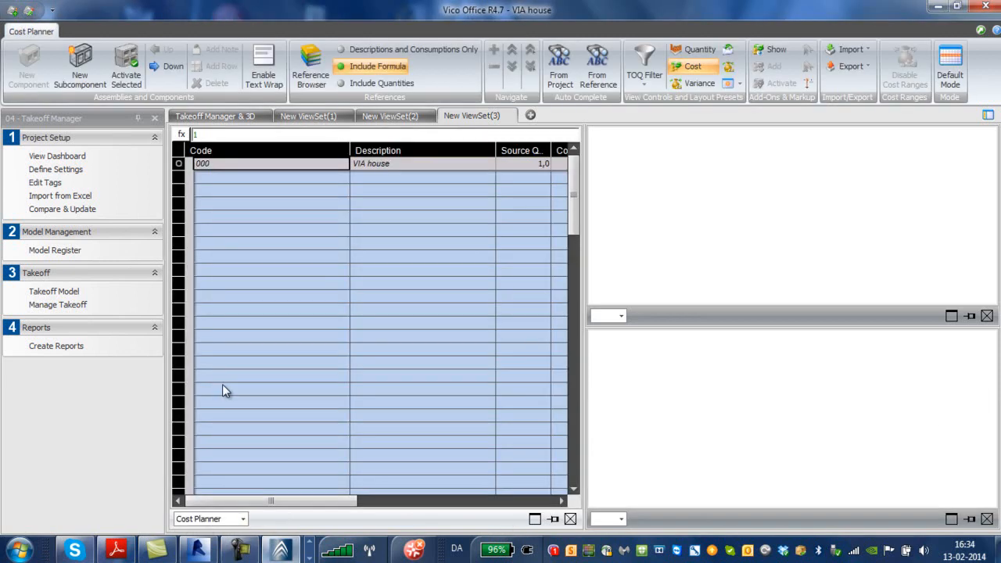
Show 3D View in the upper small pane and Takeoff Manager in the lower small pane of the new view set
click(620, 315)
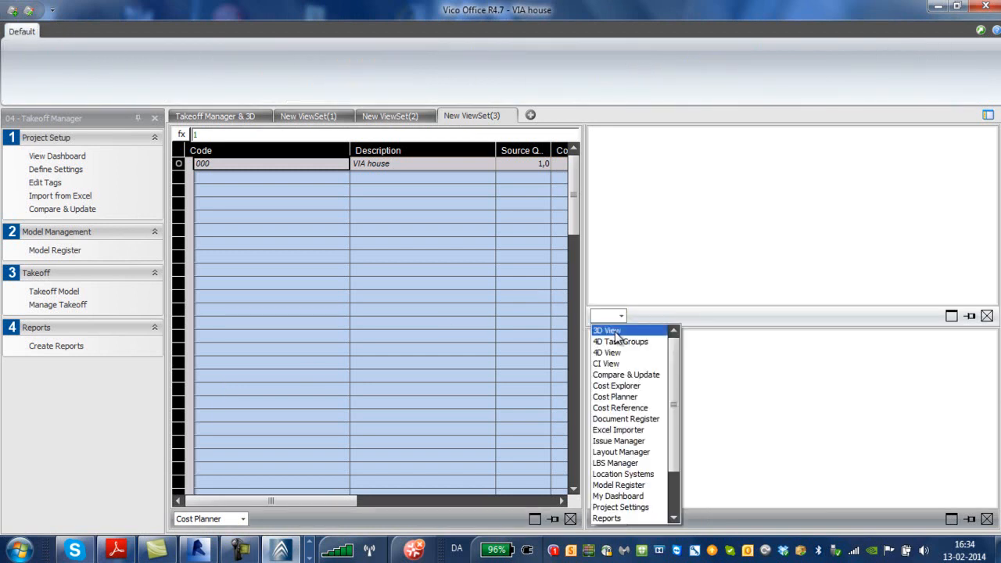
click(614, 332)
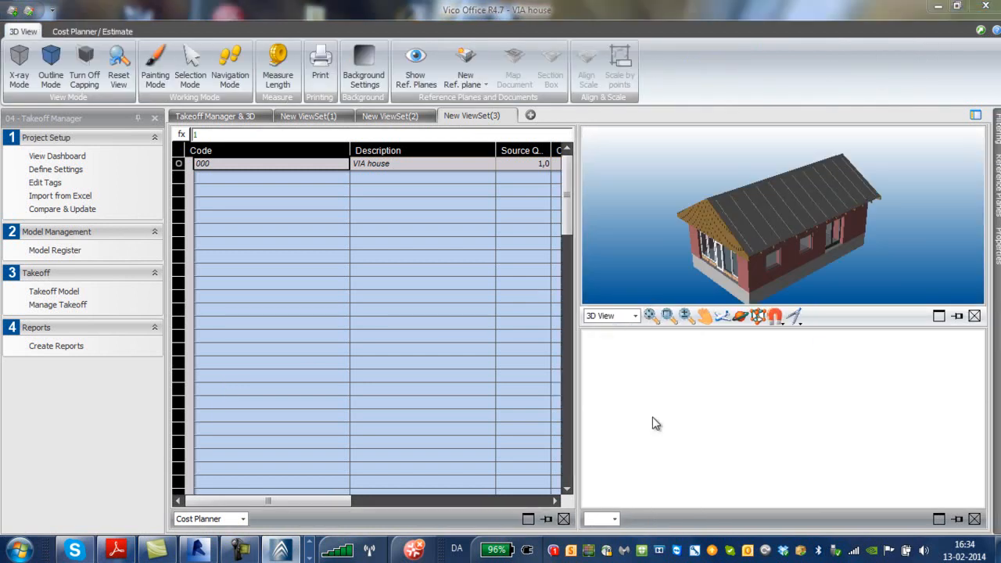
click(614, 518)
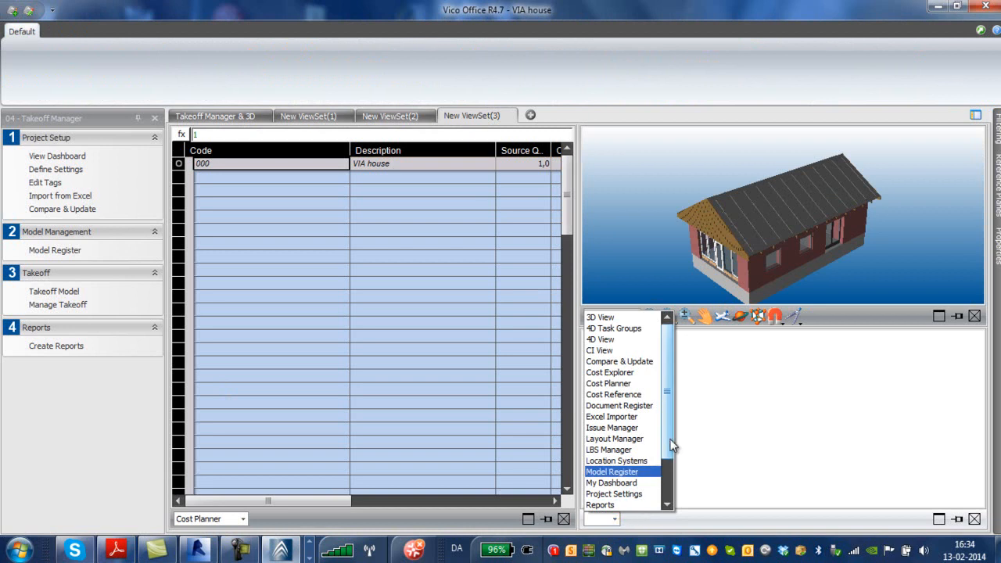
drag(667, 435, 667, 481)
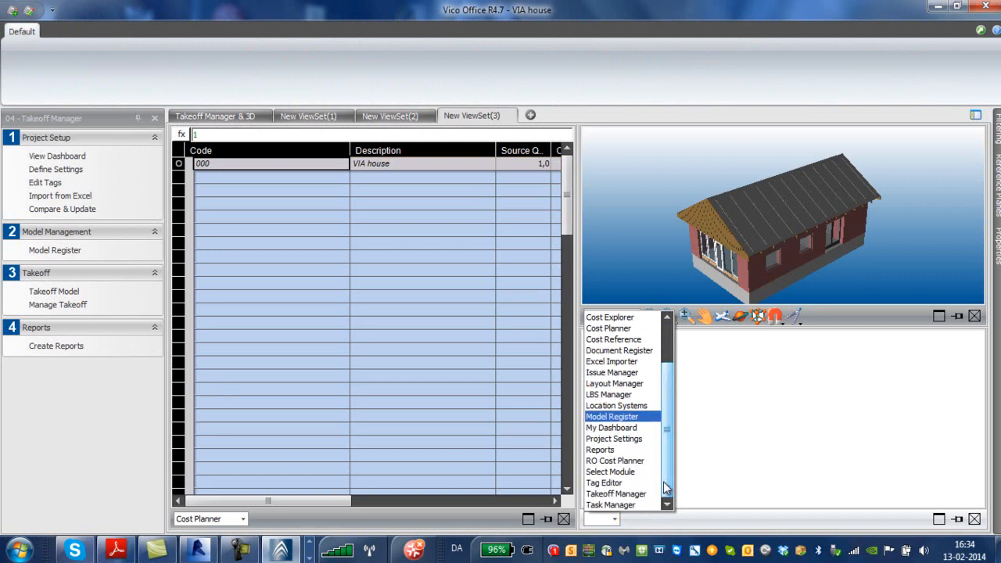
click(643, 494)
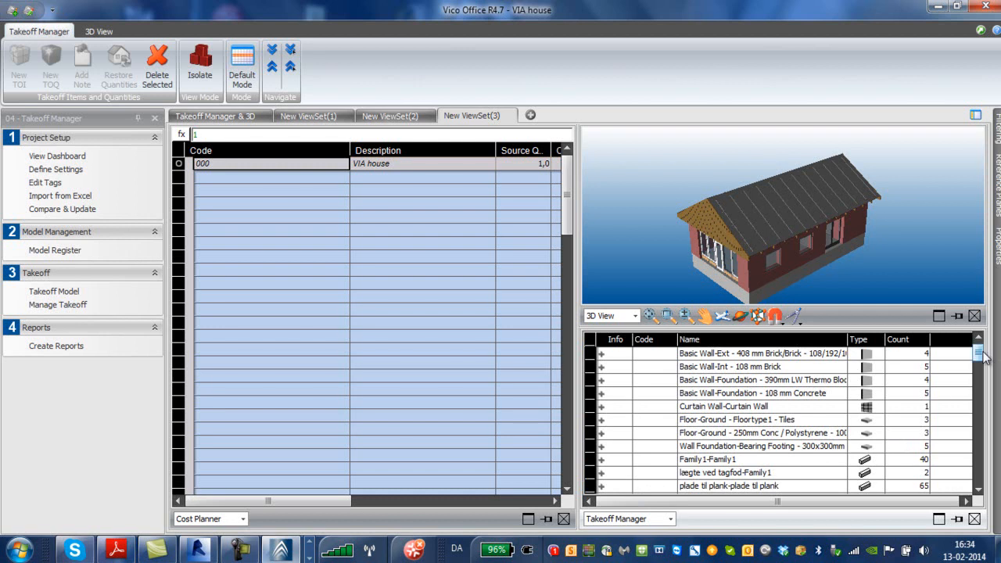
Highlight the 408 mm exterior wall, 108 mm interior wall and 390 mm foundation wall takeoff items in the new view set
click(252, 175)
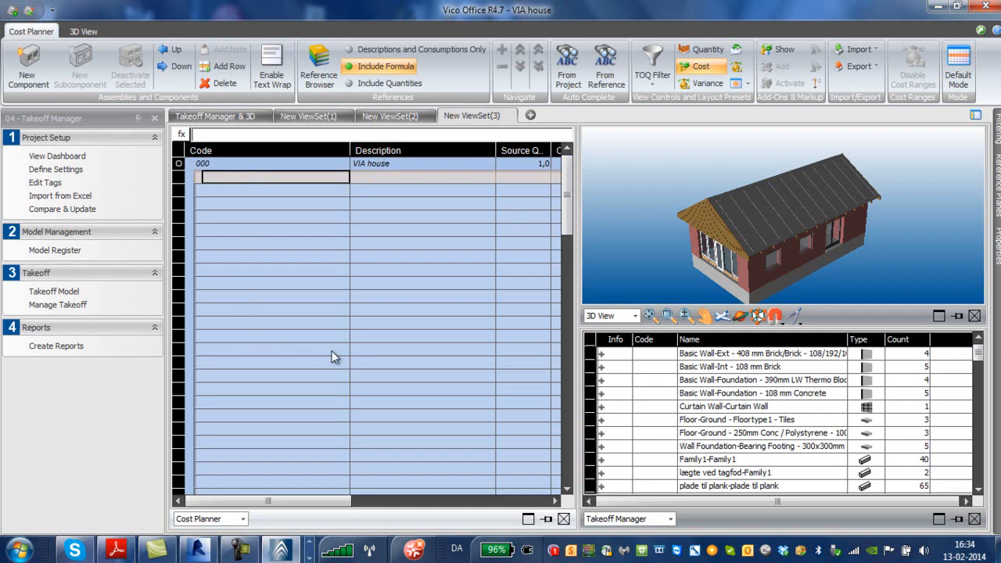
click(757, 357)
click(757, 368)
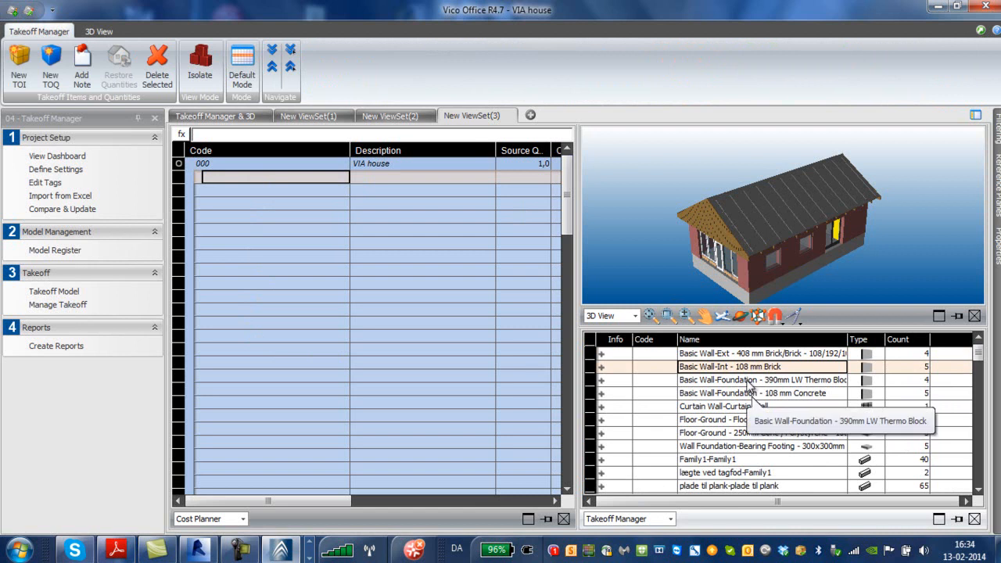
click(754, 381)
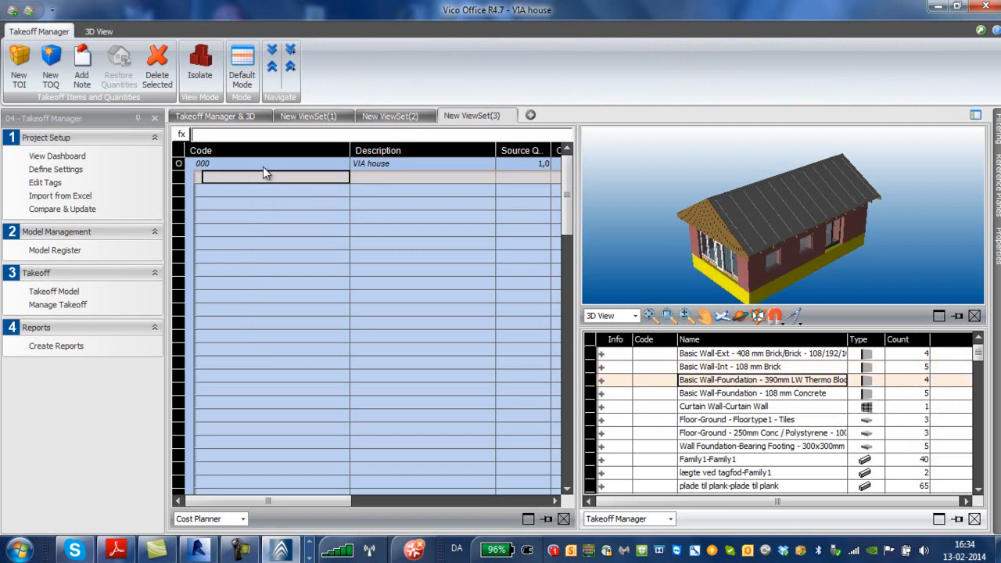
Add three cost components under VIA house with the codes Foundations, Outer found. and Inner foundations
click(244, 180)
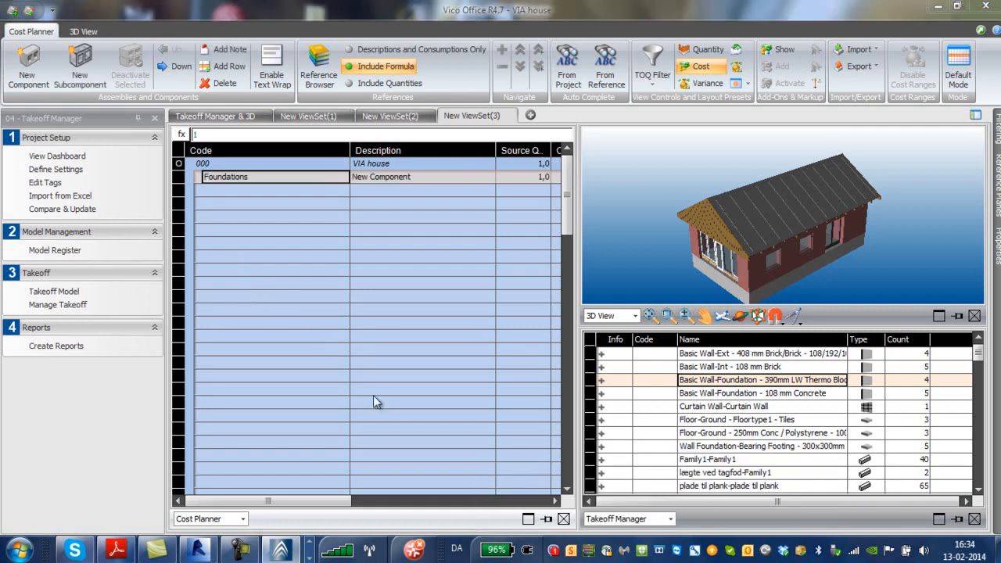
key(Return)
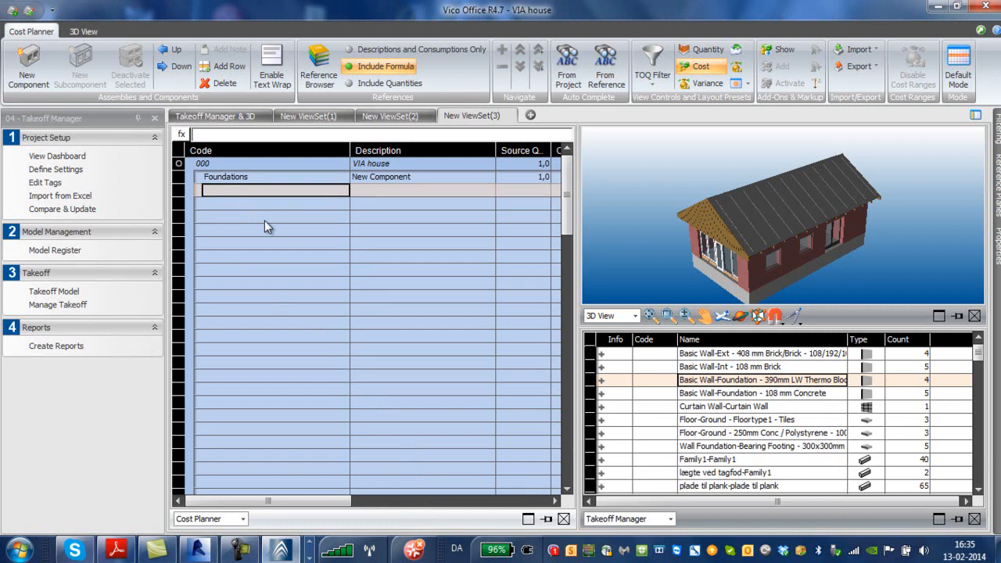
text(Outer found.)
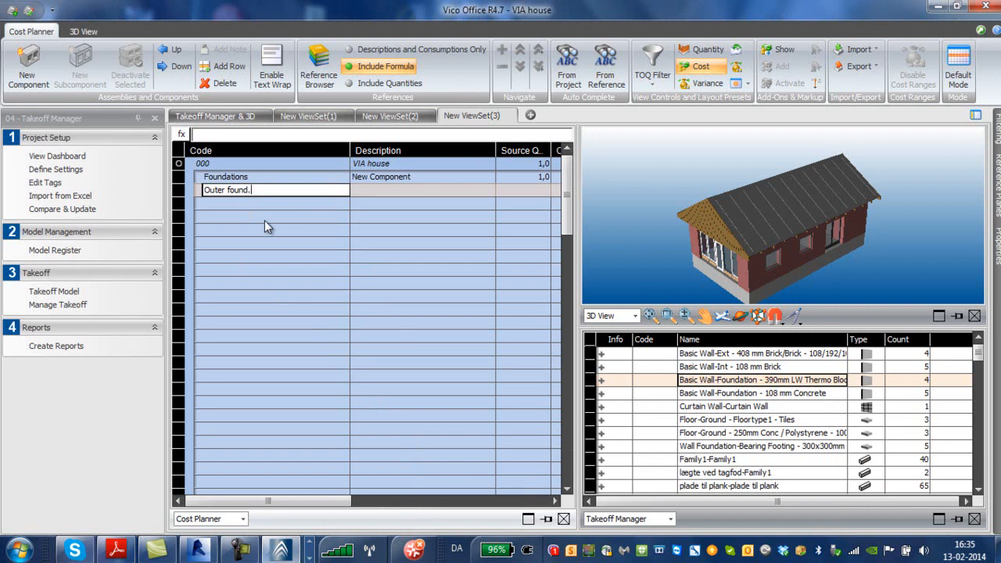
key(Return)
key(Down)
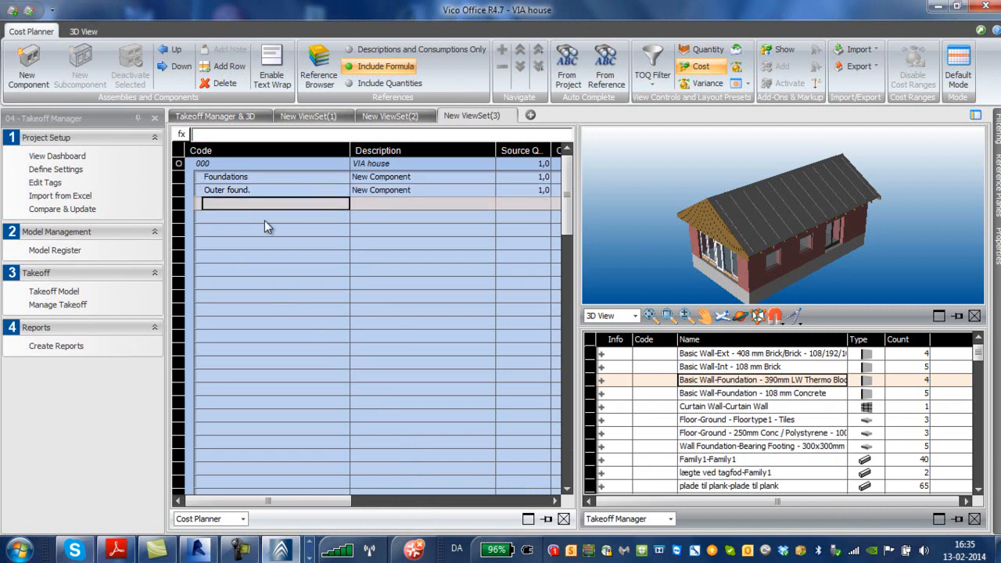
text(Inner foundations)
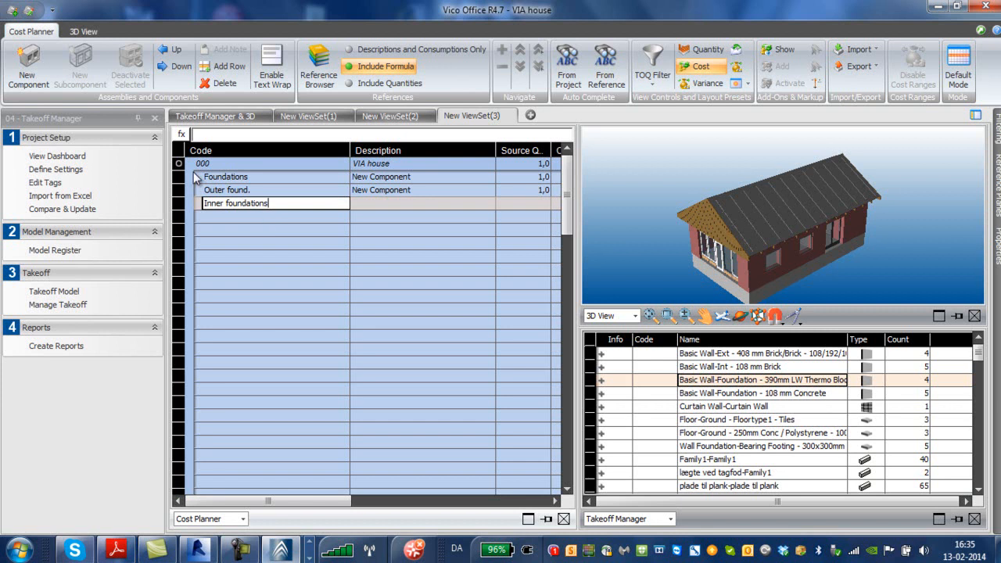
key(Return)
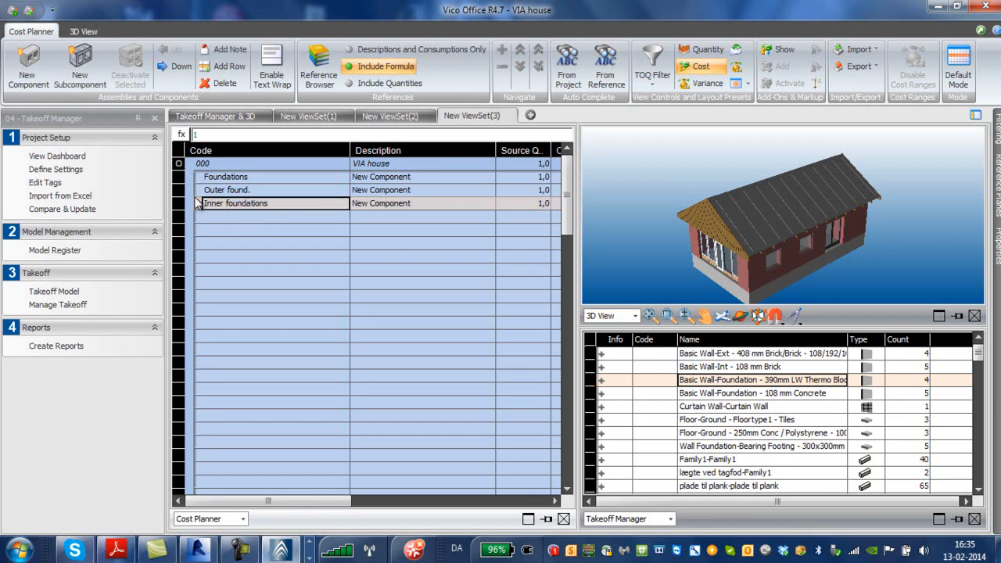
Demote Outer found. and Inner foundations one level so they sit beneath Foundations, and check the group by collapsing and expanding it
click(213, 191)
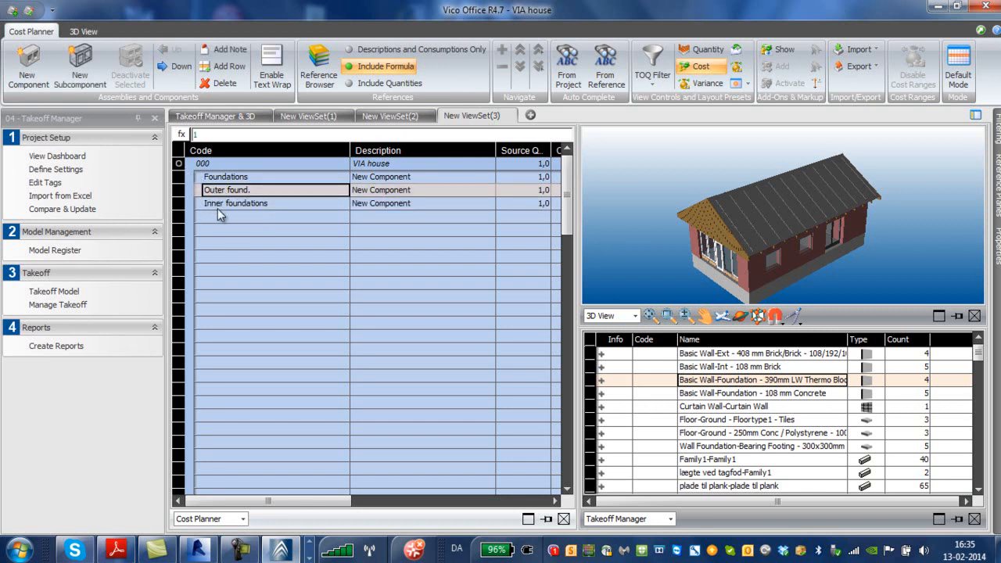
key(Delete)
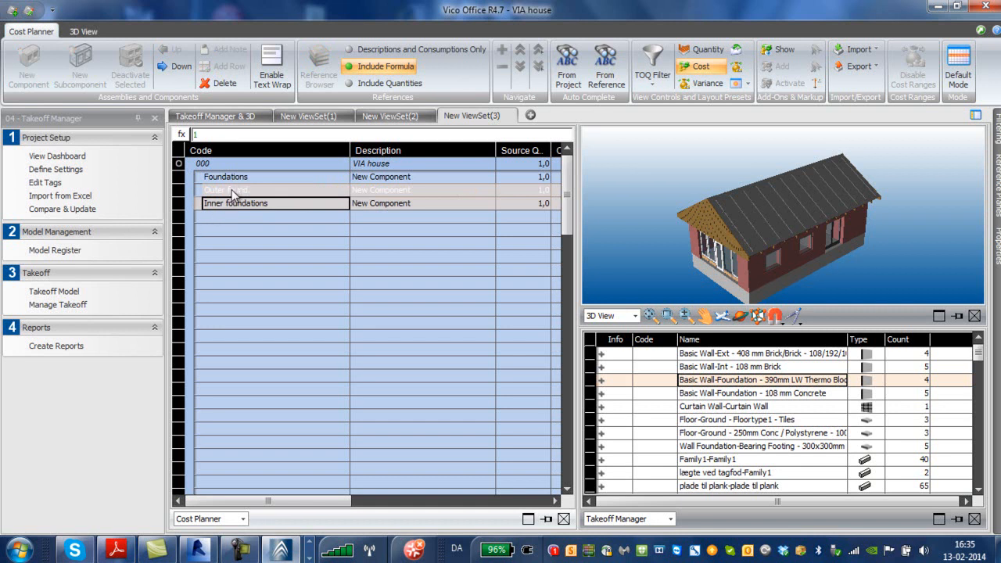
click(177, 66)
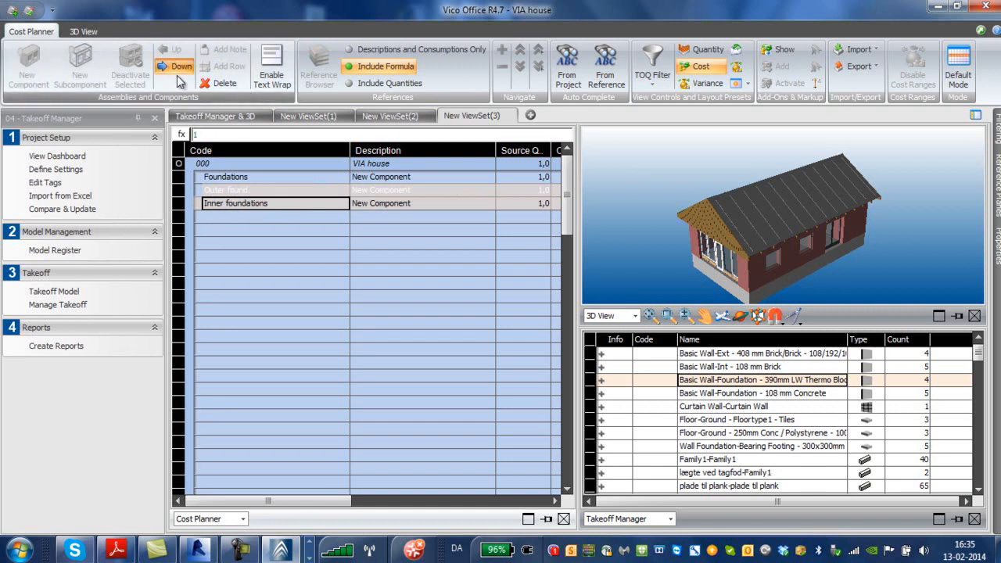
click(197, 176)
click(198, 177)
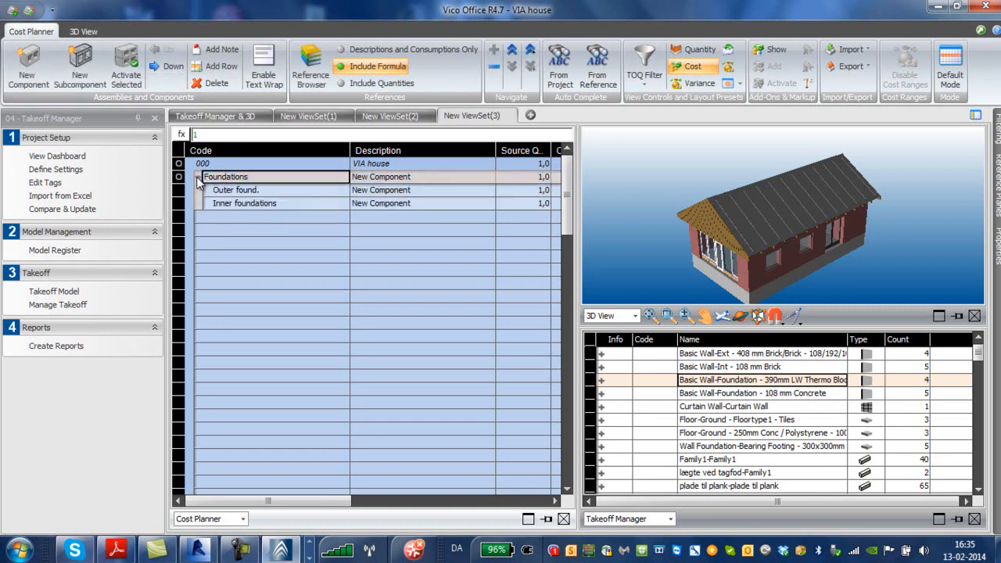
click(198, 176)
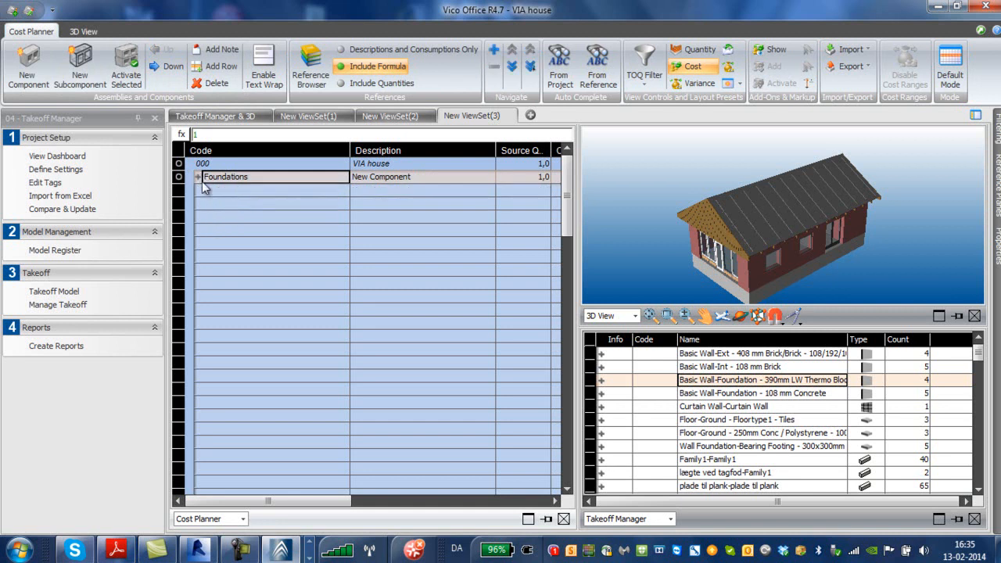
click(198, 176)
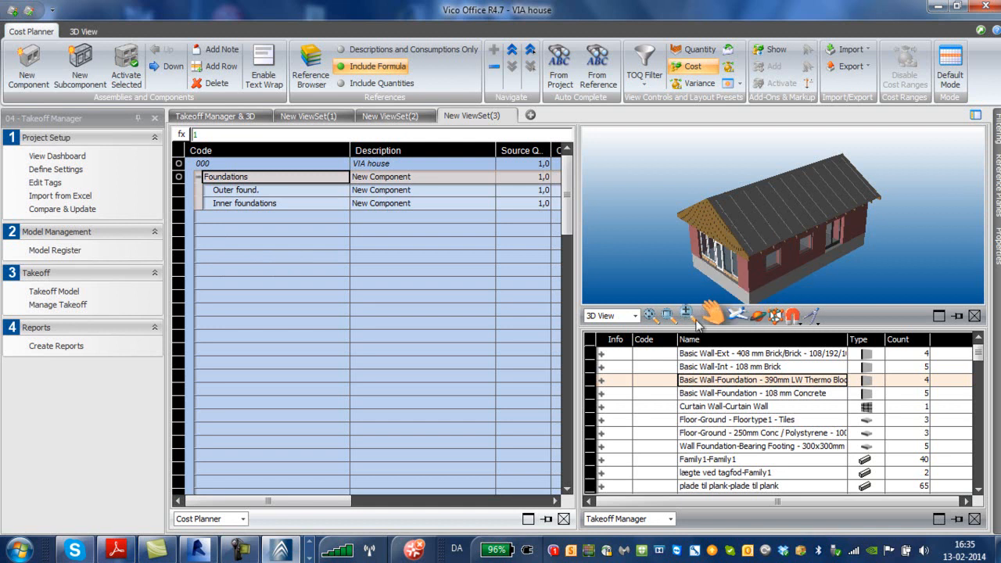
Turn on the section box in the 3D view and cut away the gable end of the house
click(764, 314)
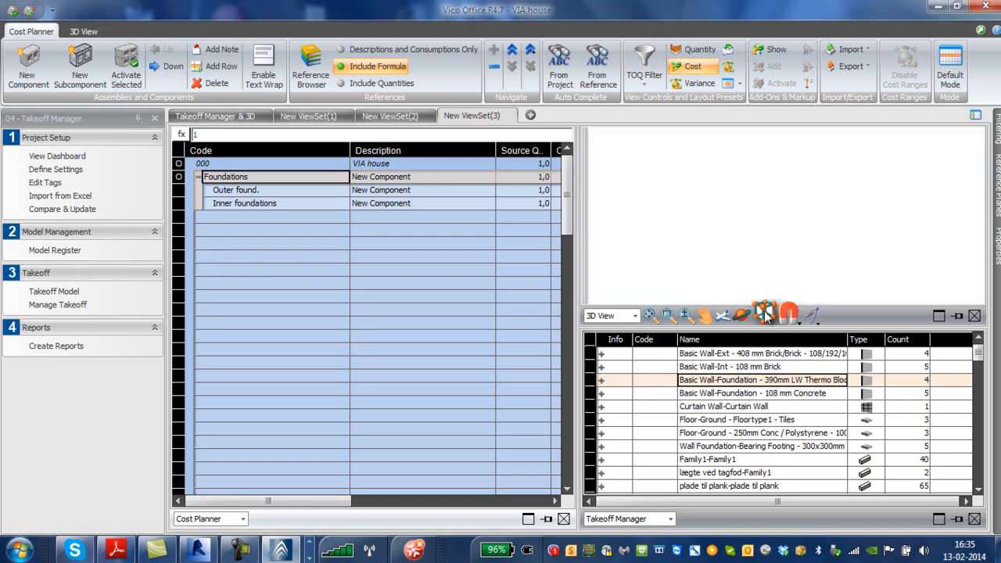
scroll(804, 313, up, 3)
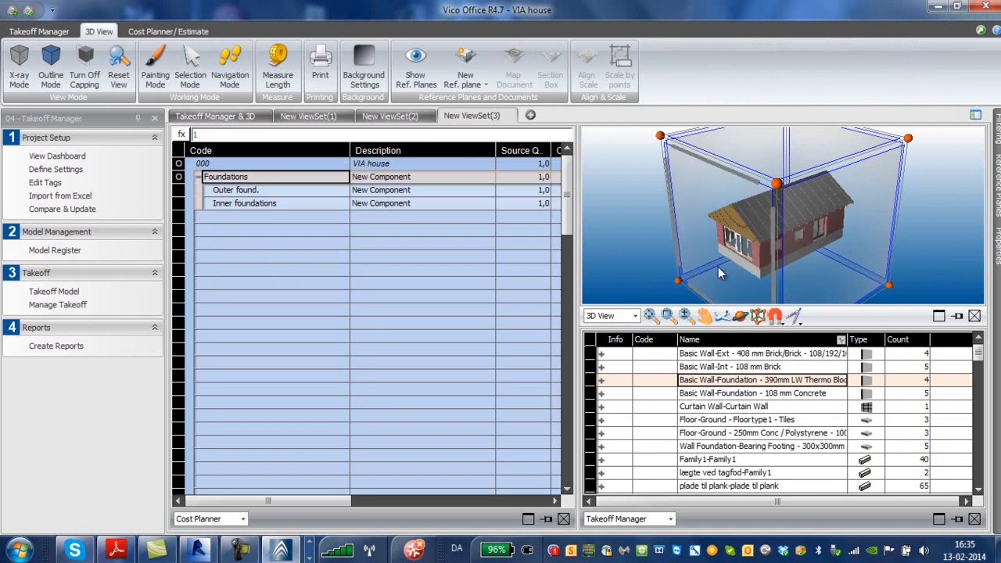
drag(710, 264, 760, 235)
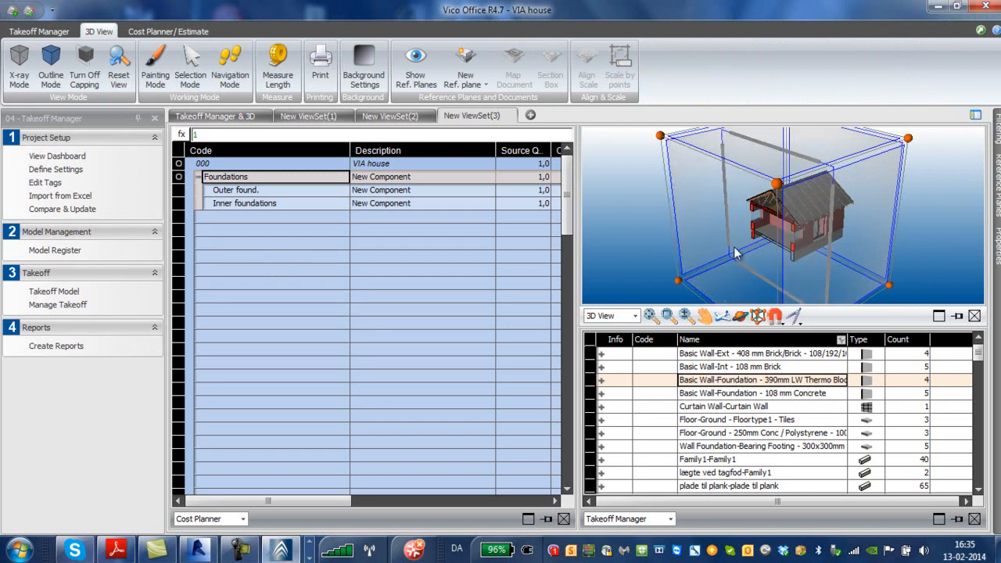
Highlight the 390 mm foundation wall takeoff item in the sectioned 3D model and inspect it up close
click(701, 380)
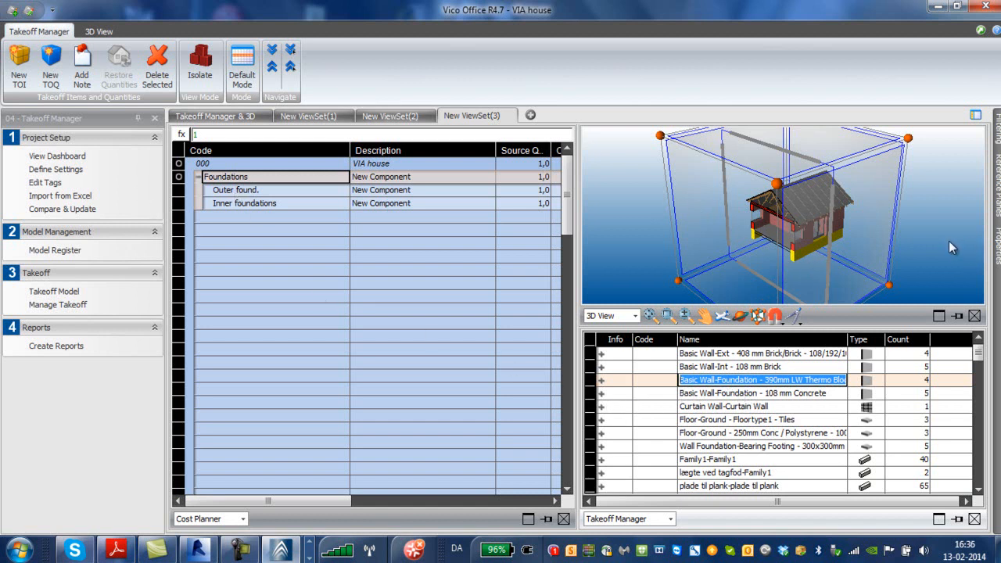
click(926, 239)
scroll(926, 239, up, 3)
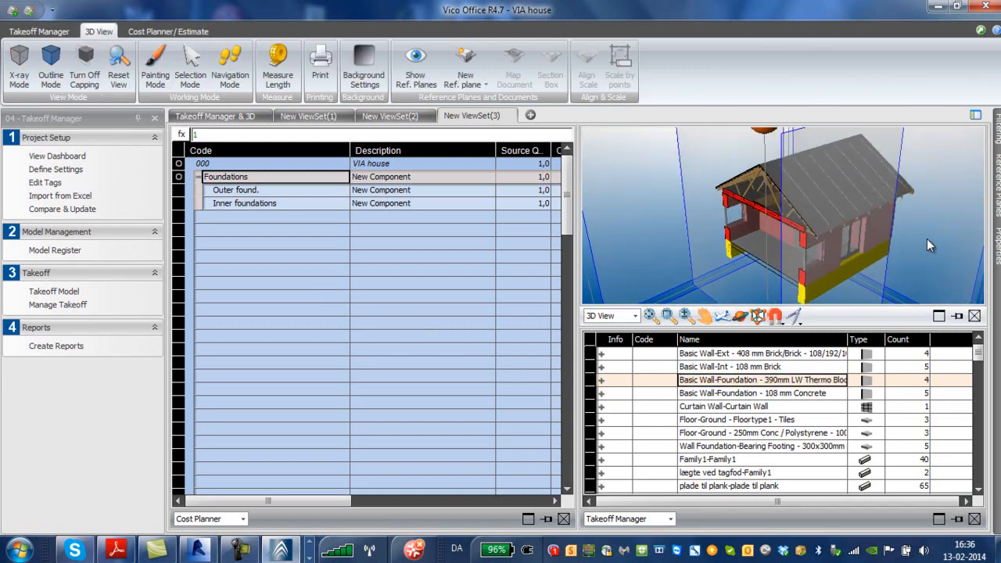
Link the Length quantity of the 390 mm foundation wall takeoff item to Outer found. as its source quantity
scroll(707, 273, down, 2)
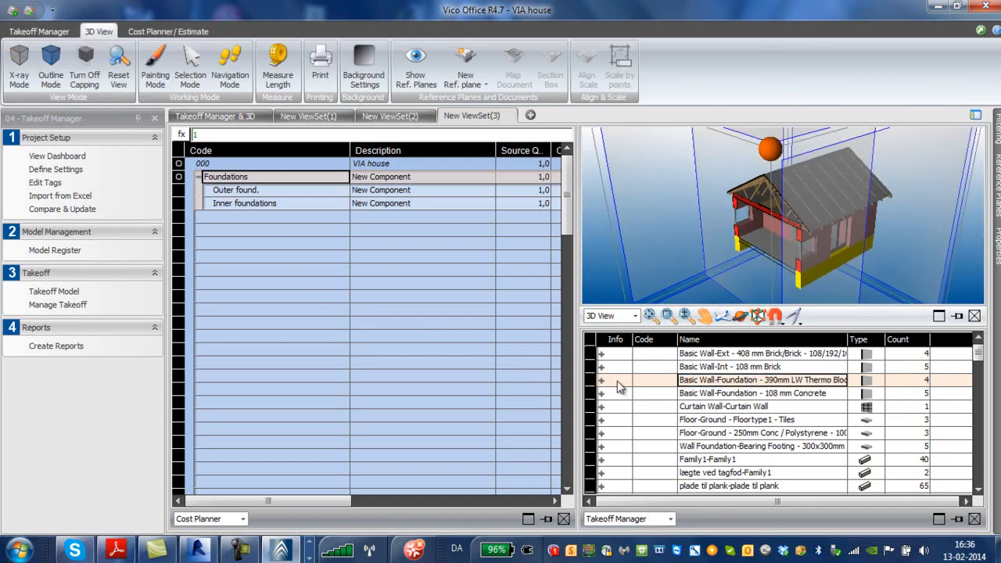
click(601, 381)
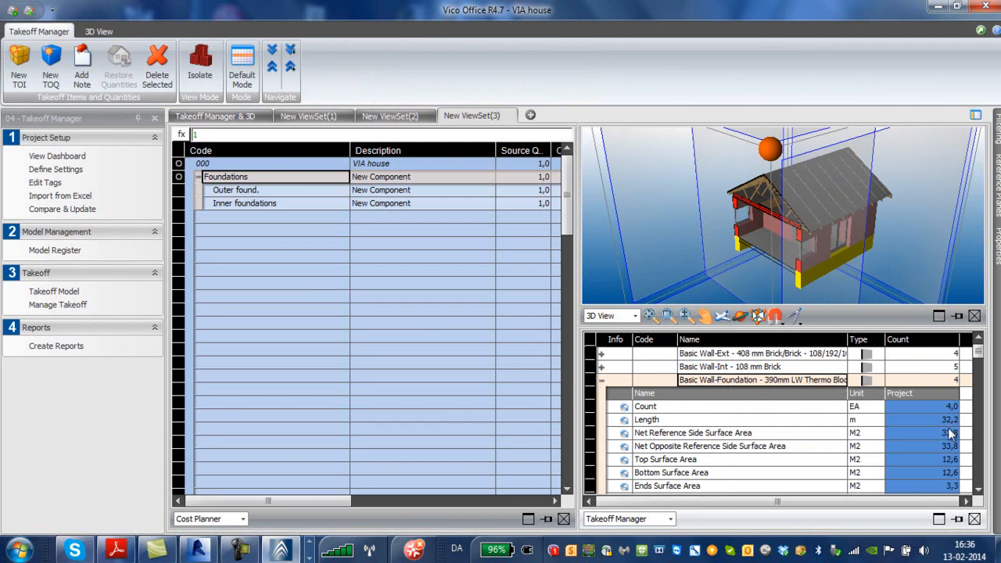
click(752, 420)
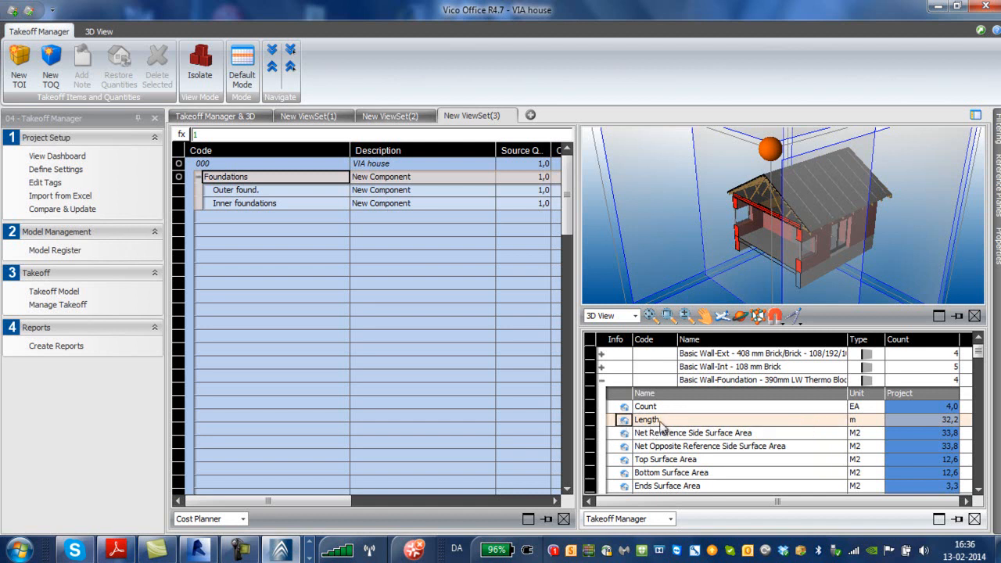
click(870, 420)
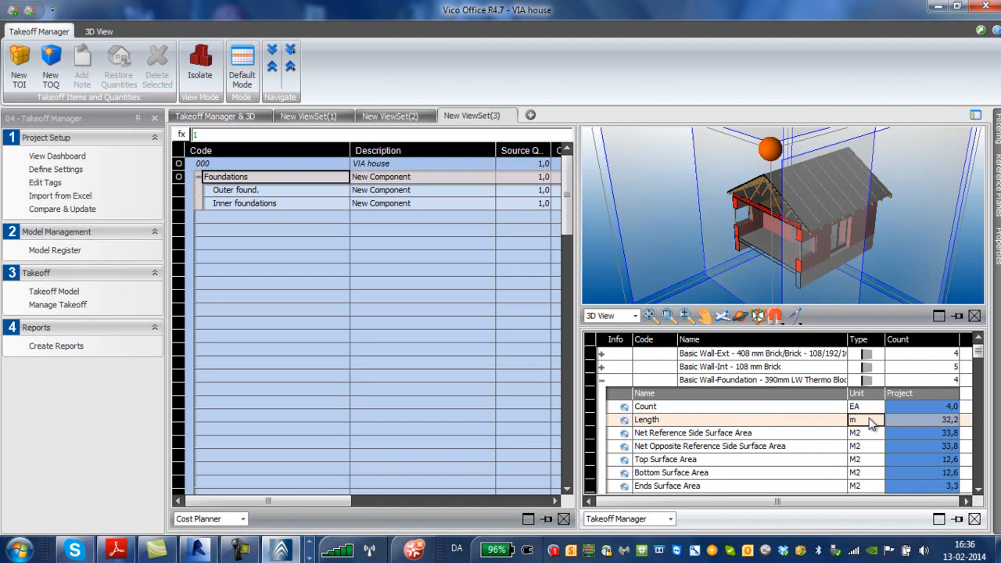
drag(757, 422, 303, 188)
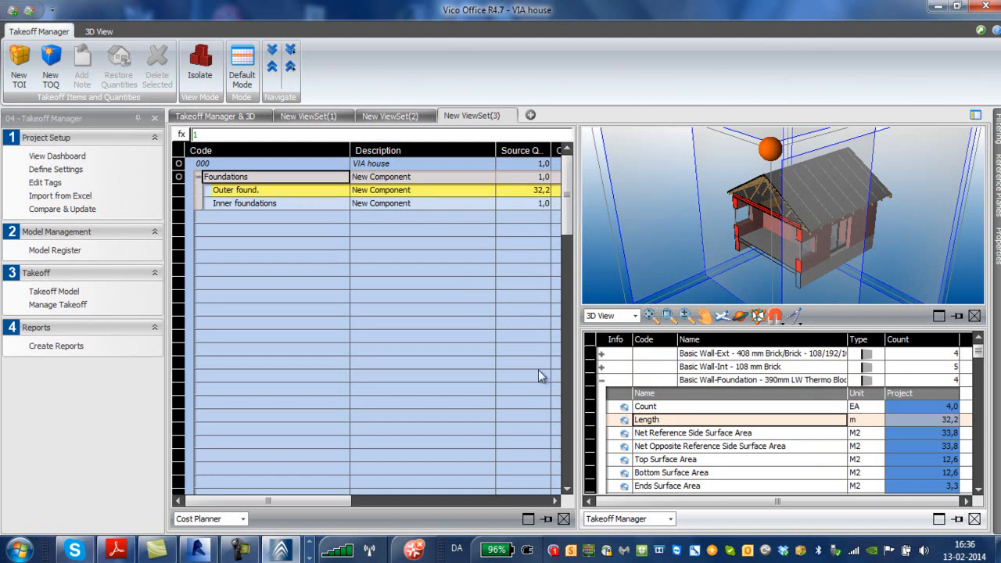
Set the waste factor of the Outer found. component to 1,05
click(555, 501)
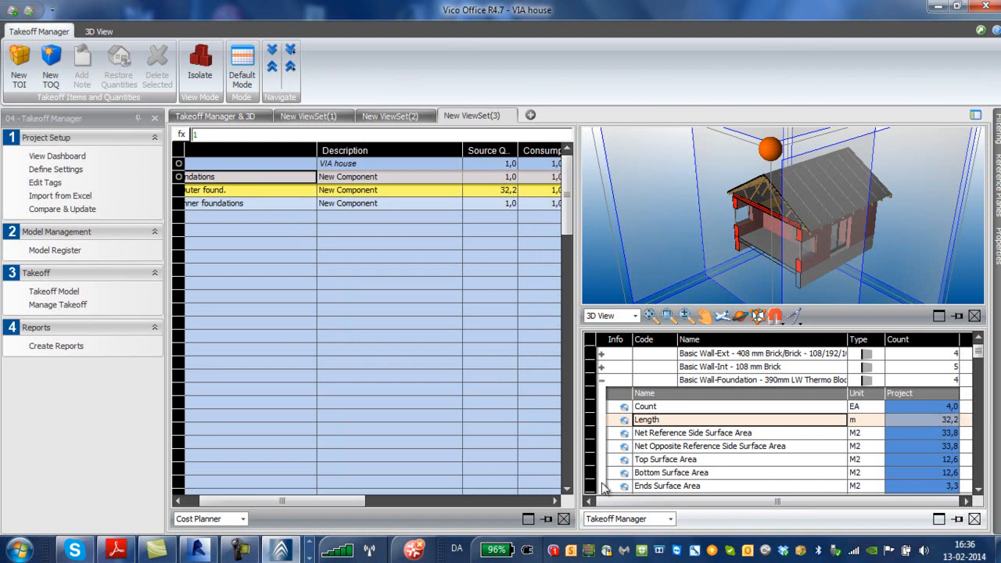
click(555, 500)
click(555, 500)
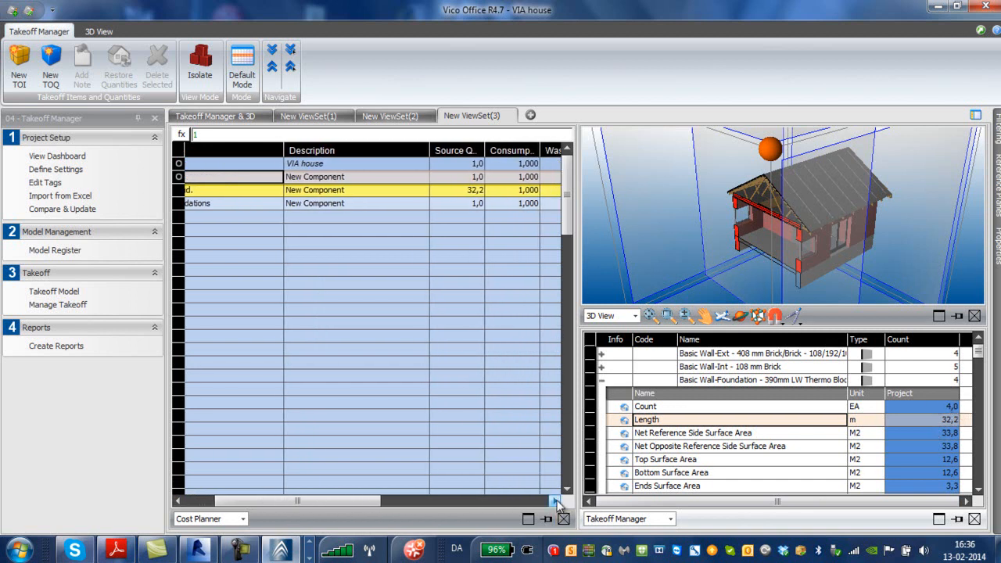
drag(556, 501, 559, 501)
click(493, 191)
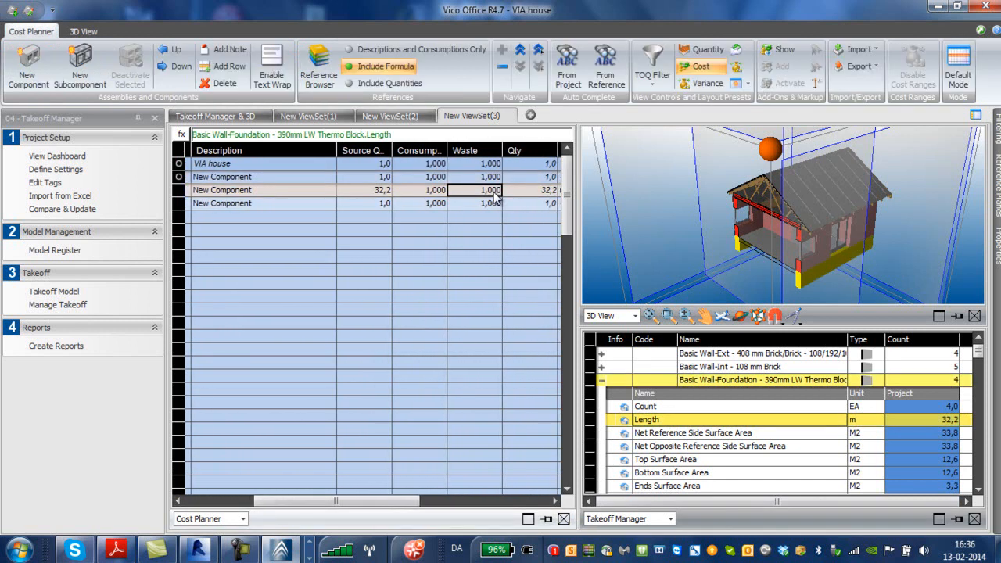
click(496, 191)
text(1,05)
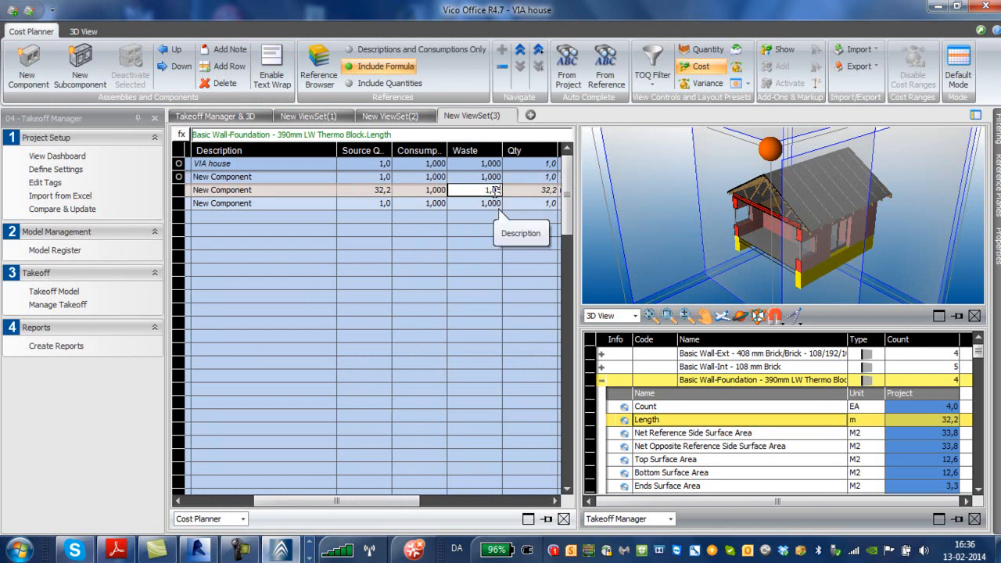
key(Return)
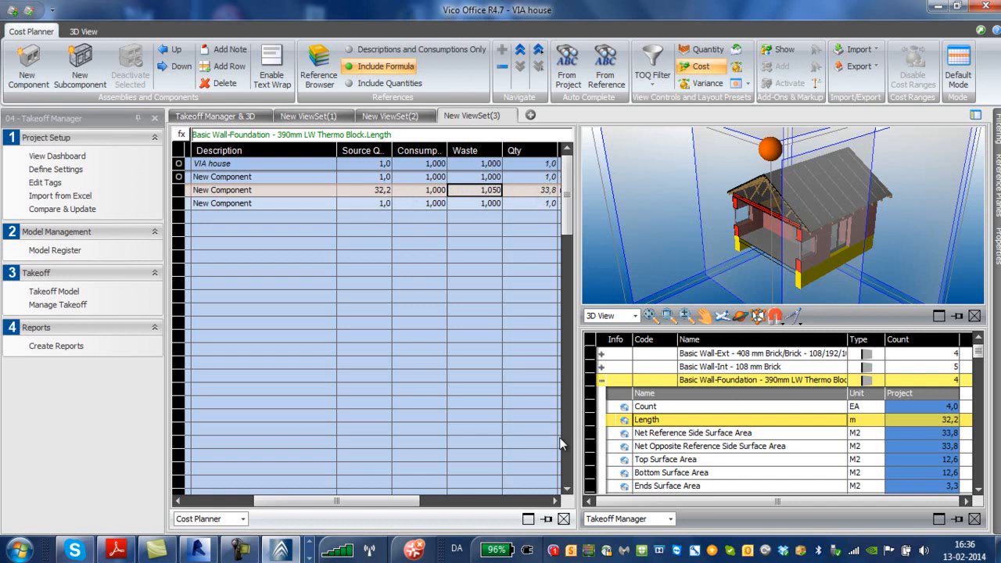
Set the unit cost of the Outer found. component to 350
click(554, 501)
click(555, 502)
click(555, 502)
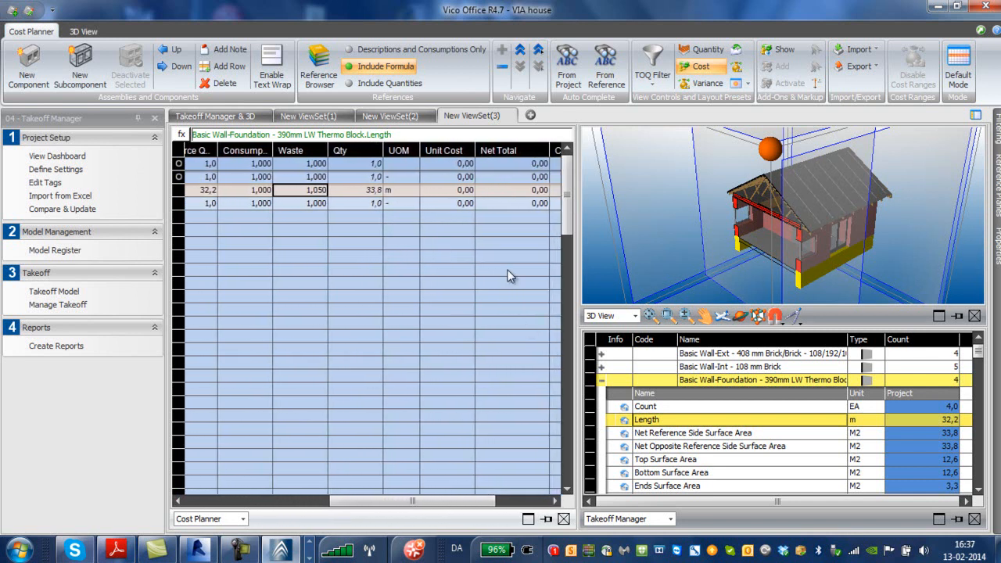
click(467, 190)
click(468, 190)
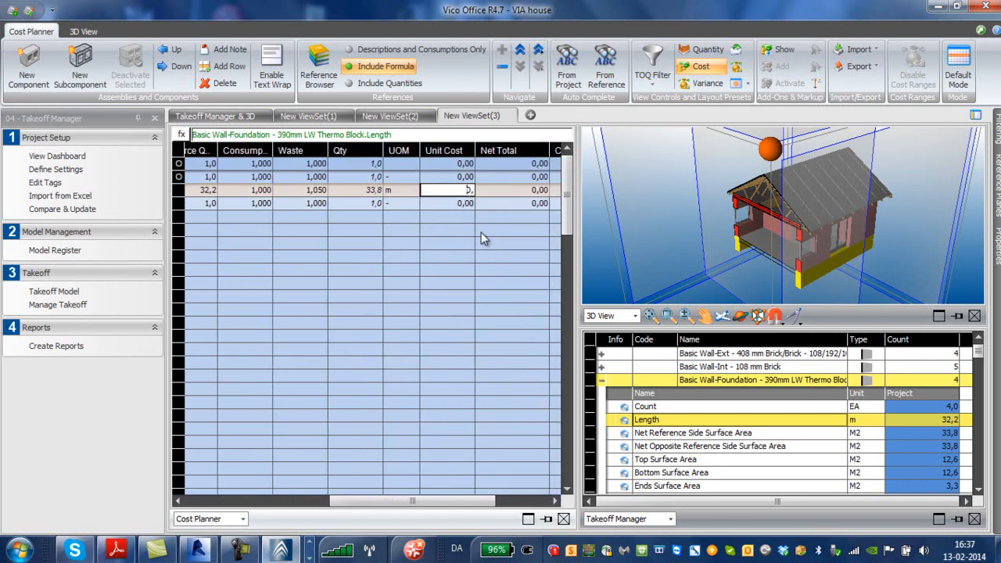
key(BackSpace)
text(350)
key(Return)
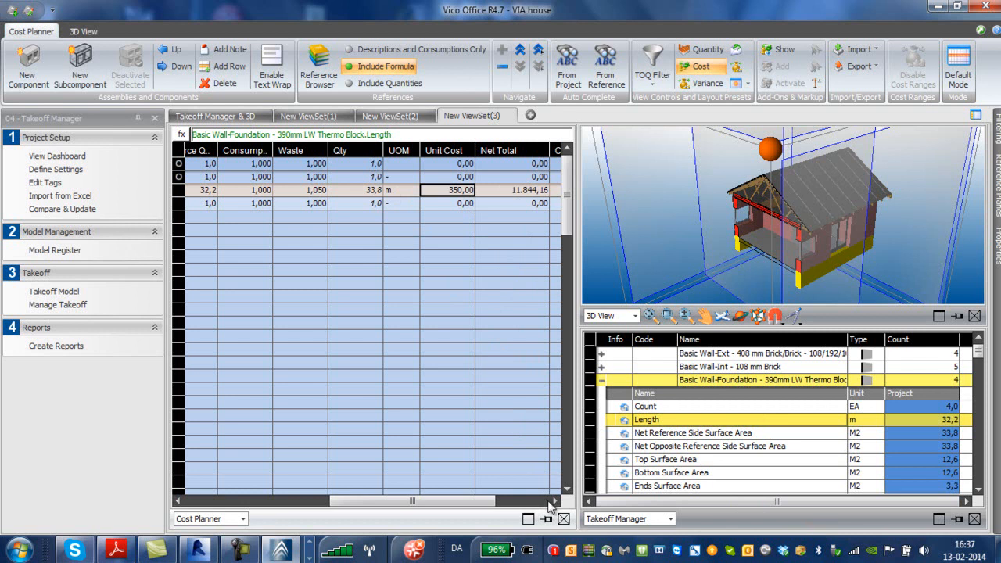
Add three cost components below Inner foundations with the codes Walls, Outer walls and inner walls
drag(483, 505, 291, 508)
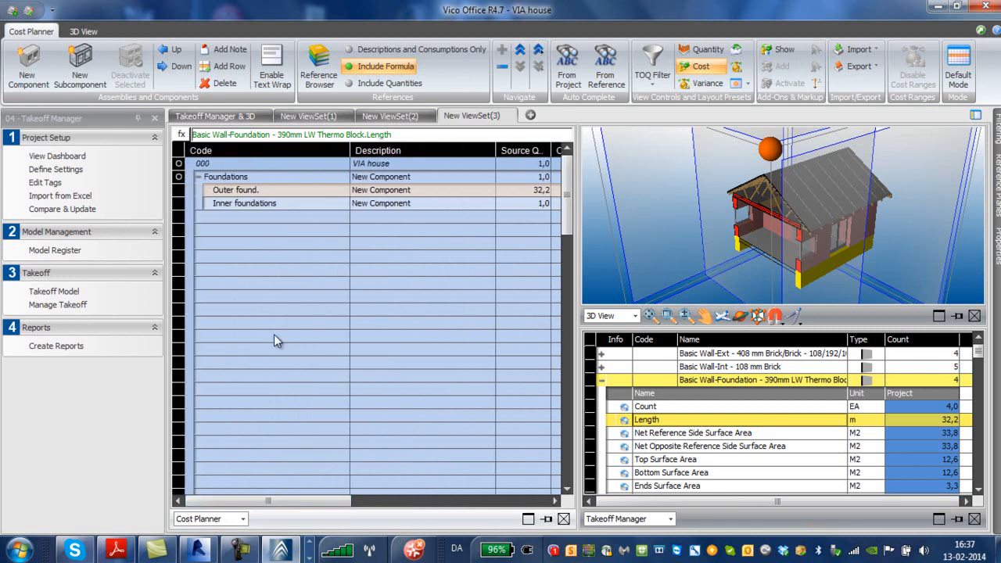
click(230, 217)
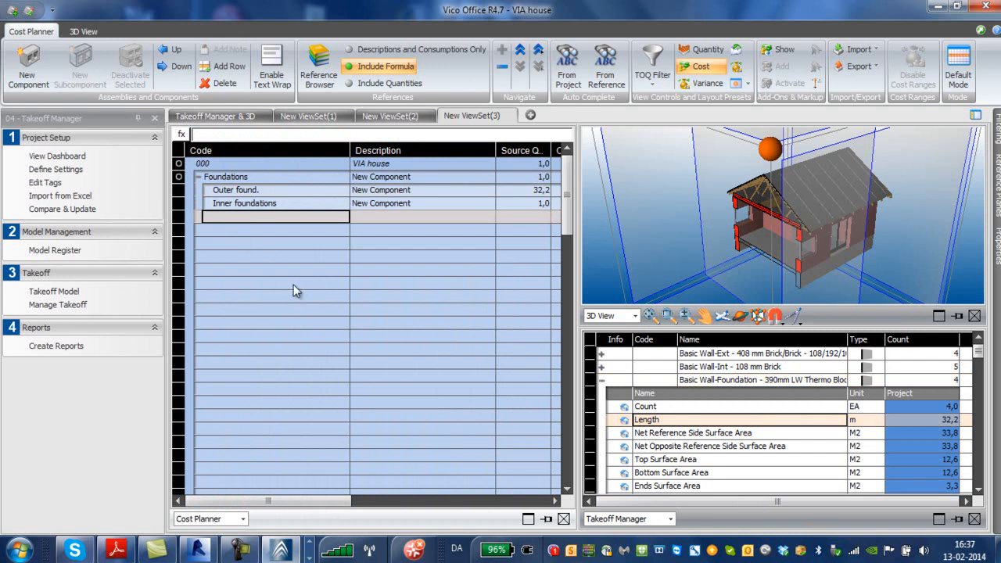
text(Walls)
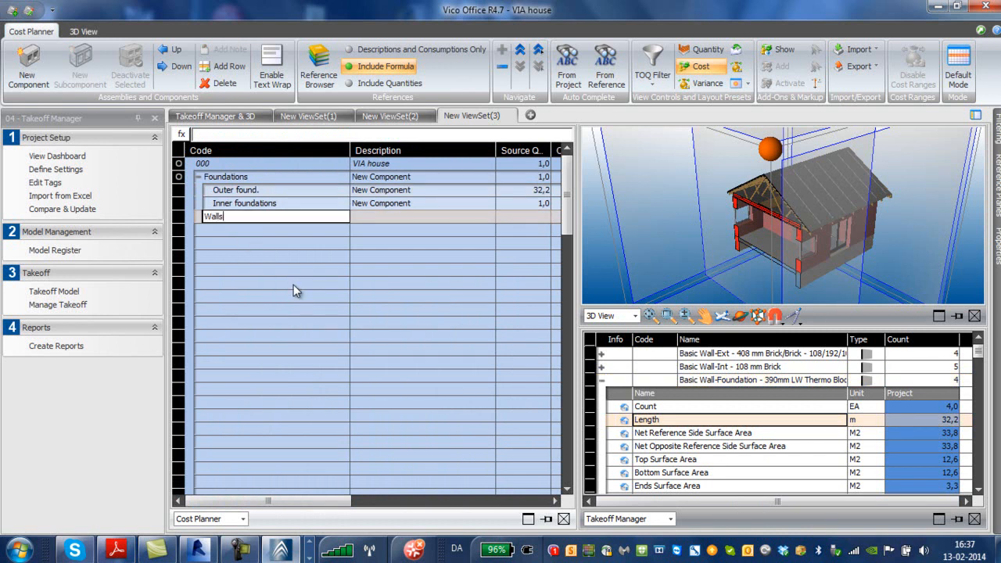
key(Return)
click(244, 232)
text(Outer walls)
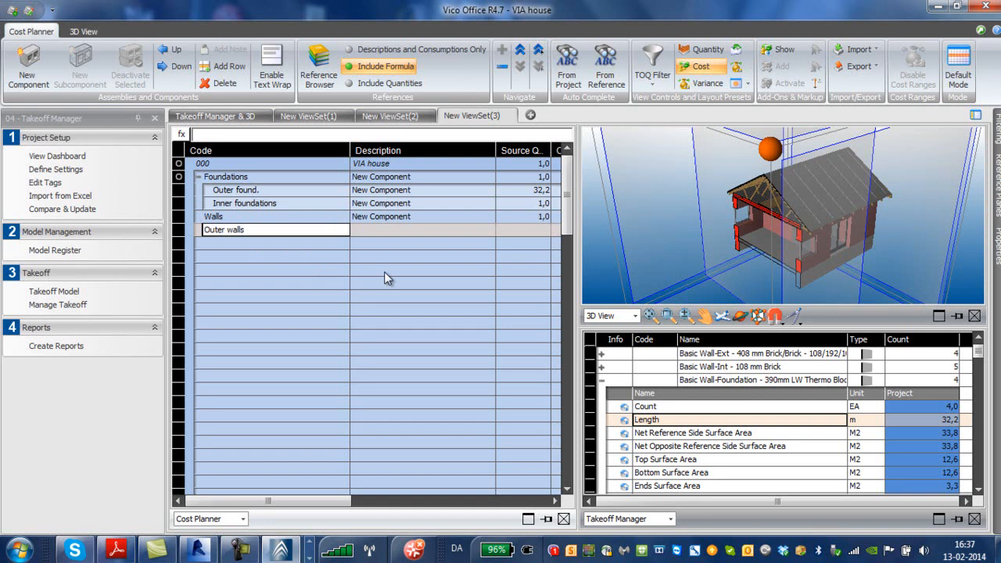
key(Return)
text(inner wall)
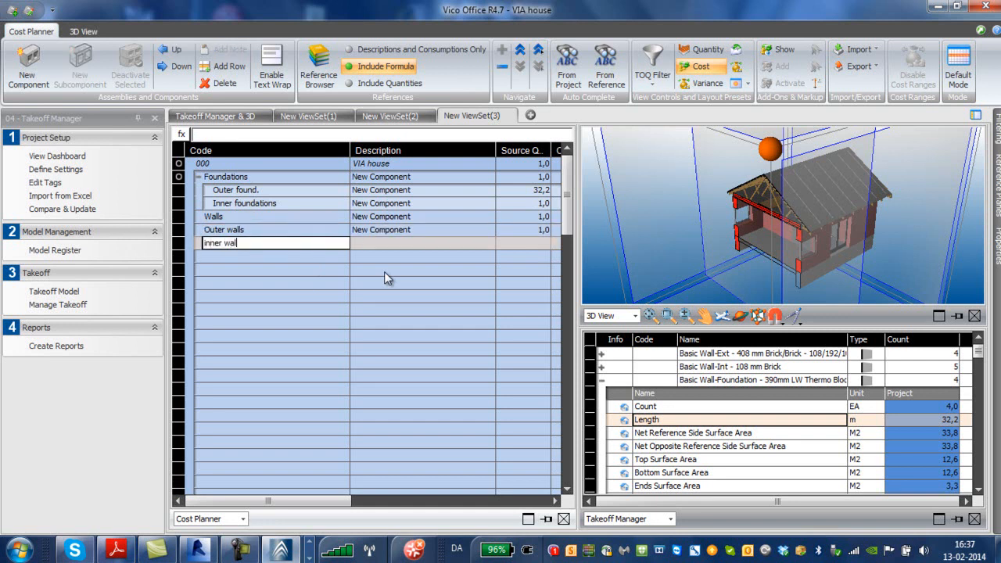
text(s)
Link the Net Reference Side Surface Area of the Basic Wall-Int 108 mm Brick takeoff item to inner walls as its source quantity
click(601, 380)
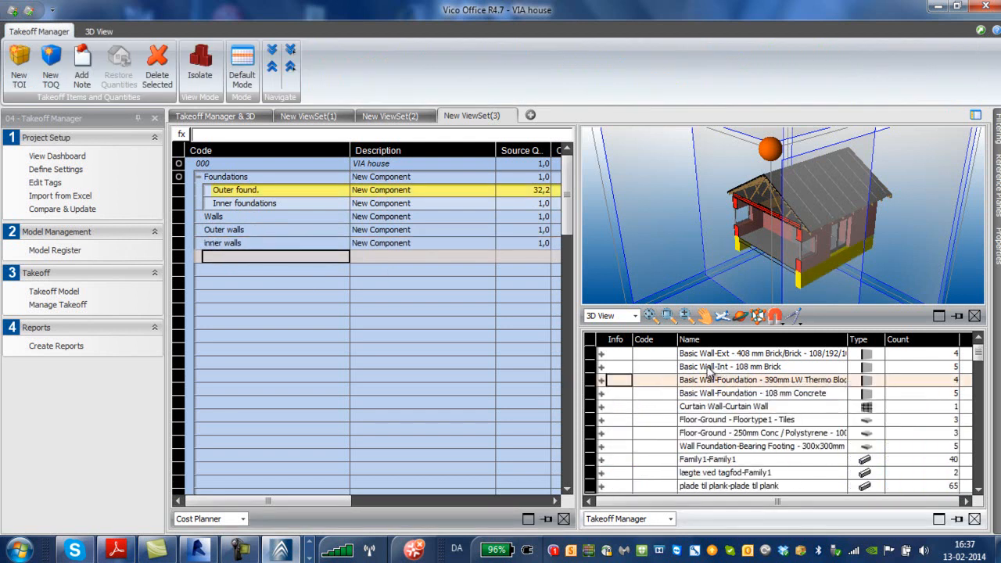
click(601, 367)
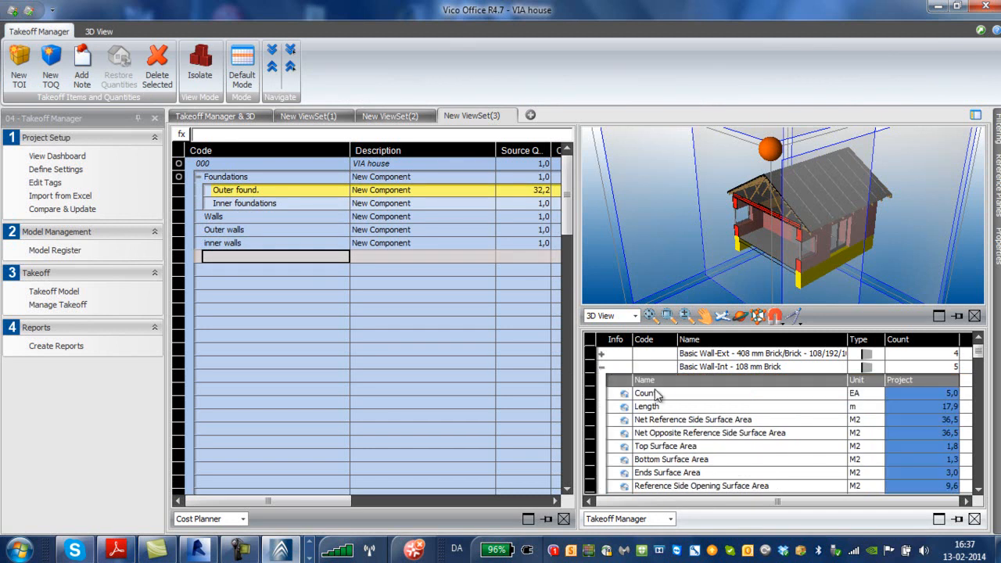
scroll(661, 395, down, 2)
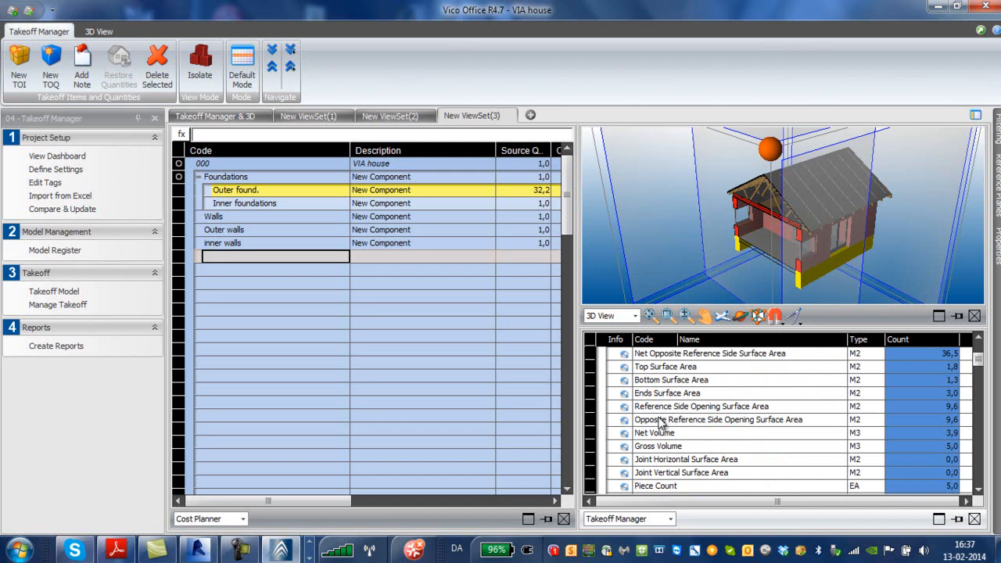
scroll(653, 402, up, 2)
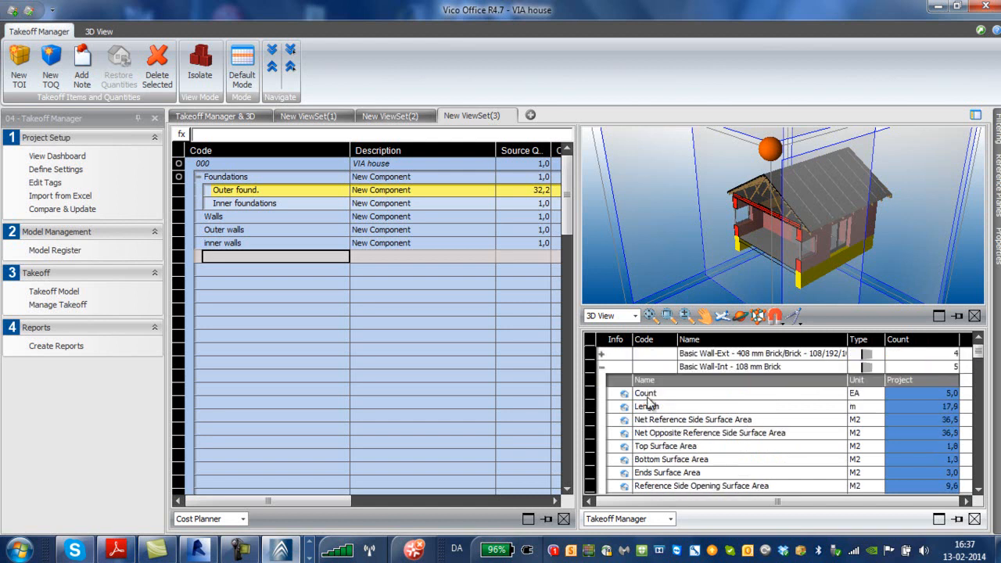
click(699, 366)
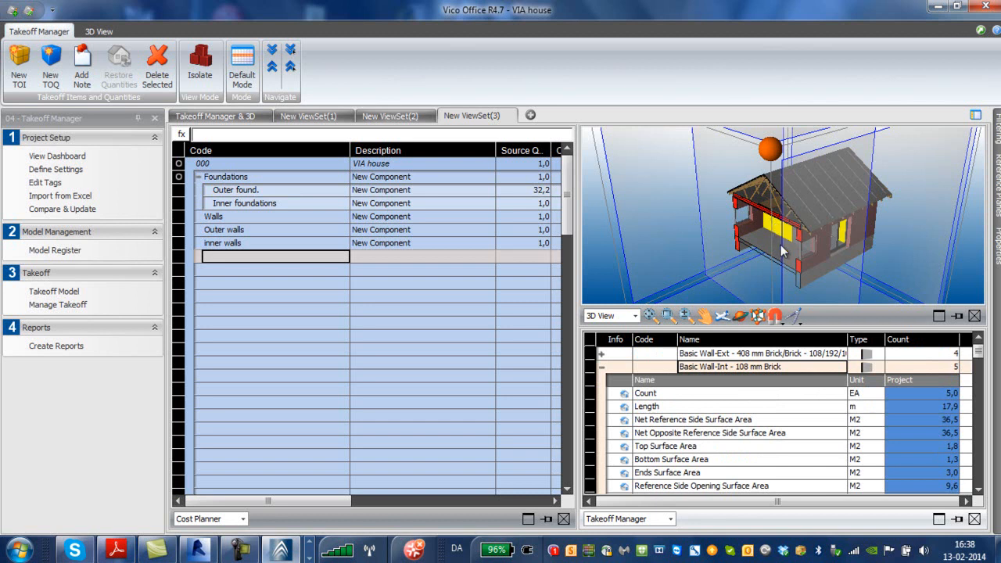
scroll(674, 436, down, 1)
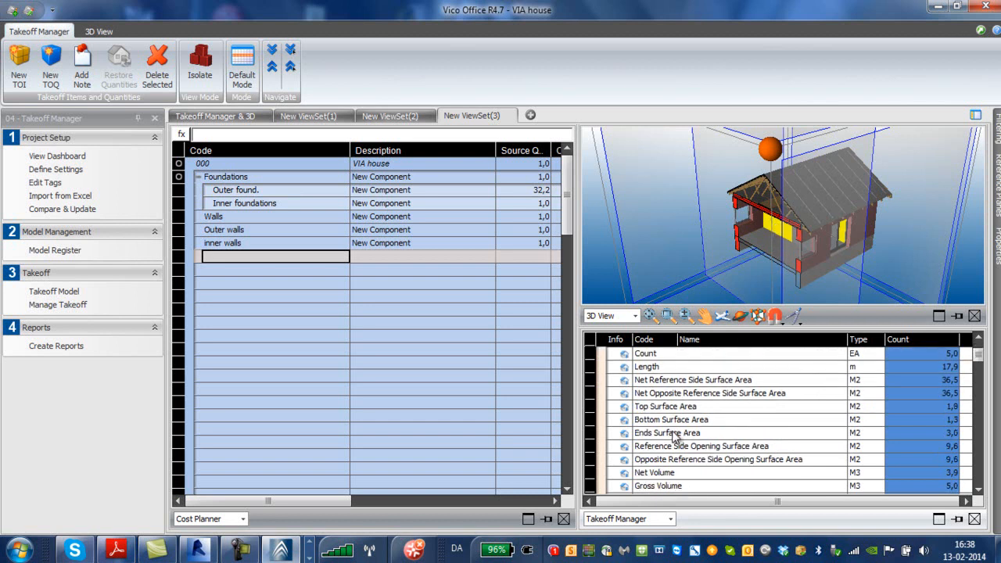
click(660, 383)
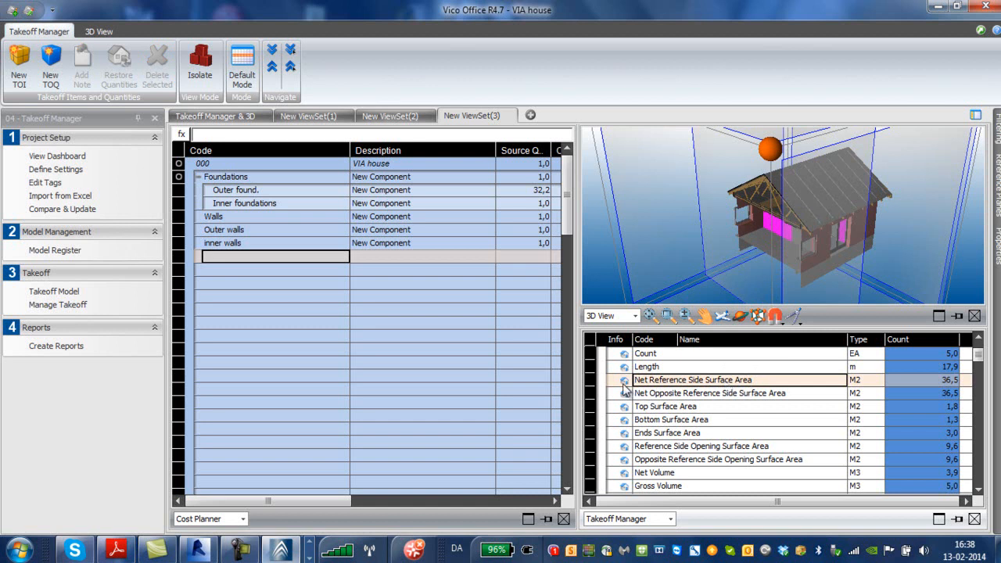
drag(615, 382, 337, 245)
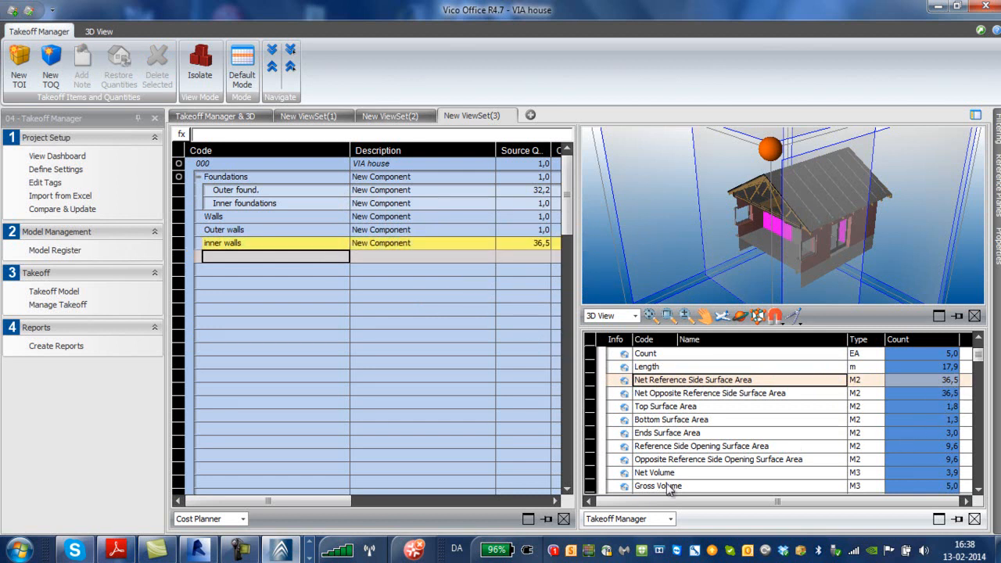
Set the unit cost of the inner walls component to 200 and check its net total
click(555, 500)
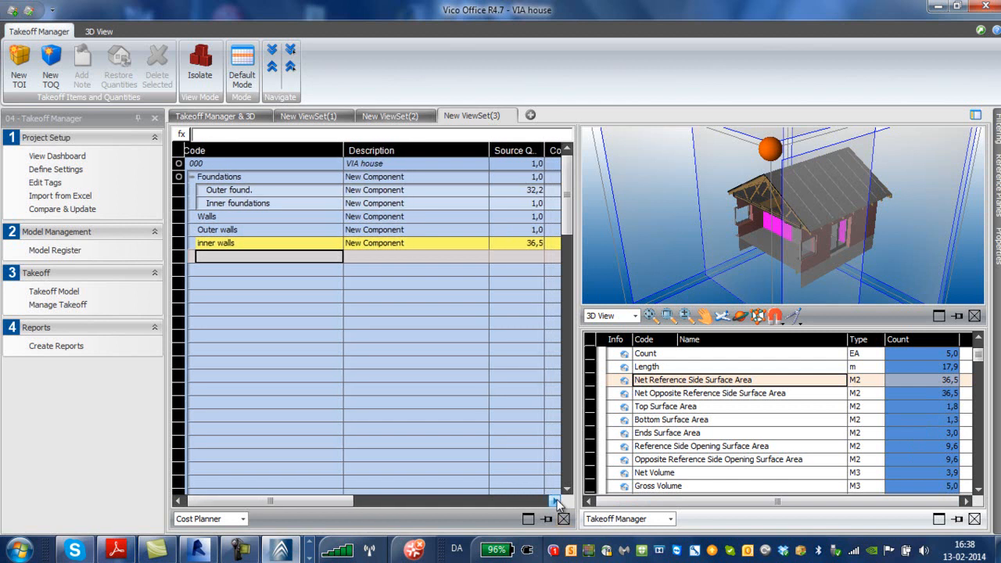
drag(554, 501, 558, 503)
click(503, 241)
click(504, 241)
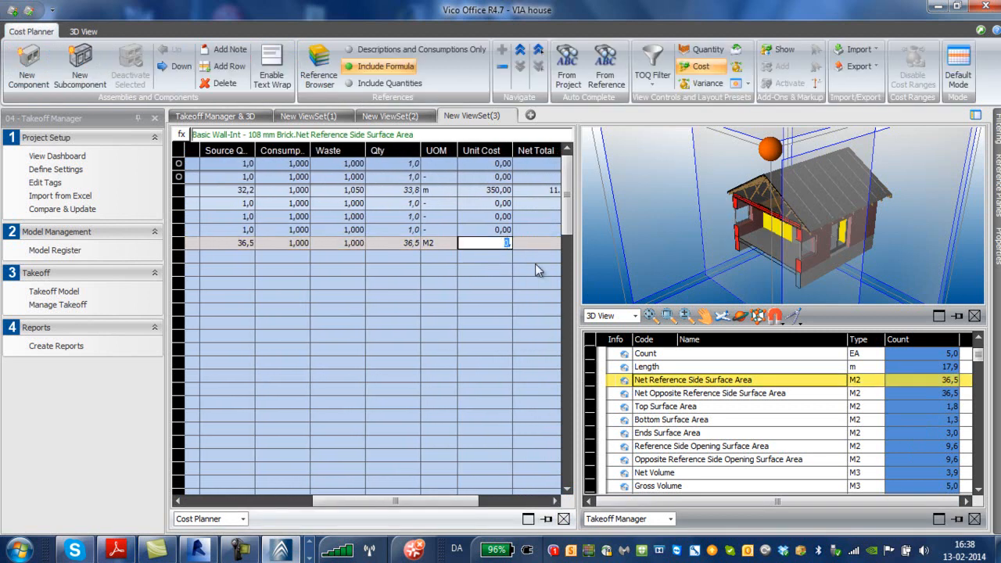
text(200,)
key(Return)
click(554, 500)
click(555, 501)
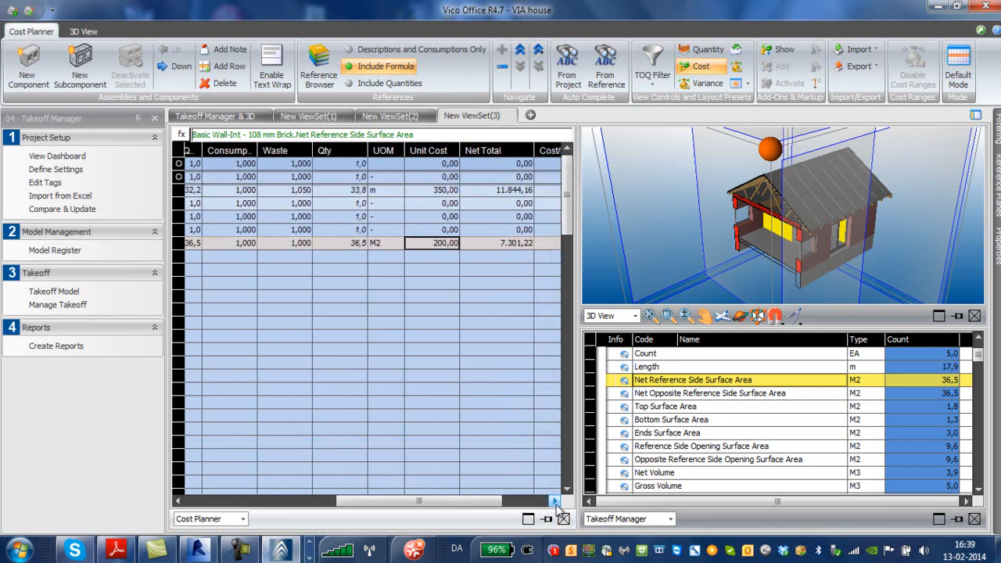
click(554, 501)
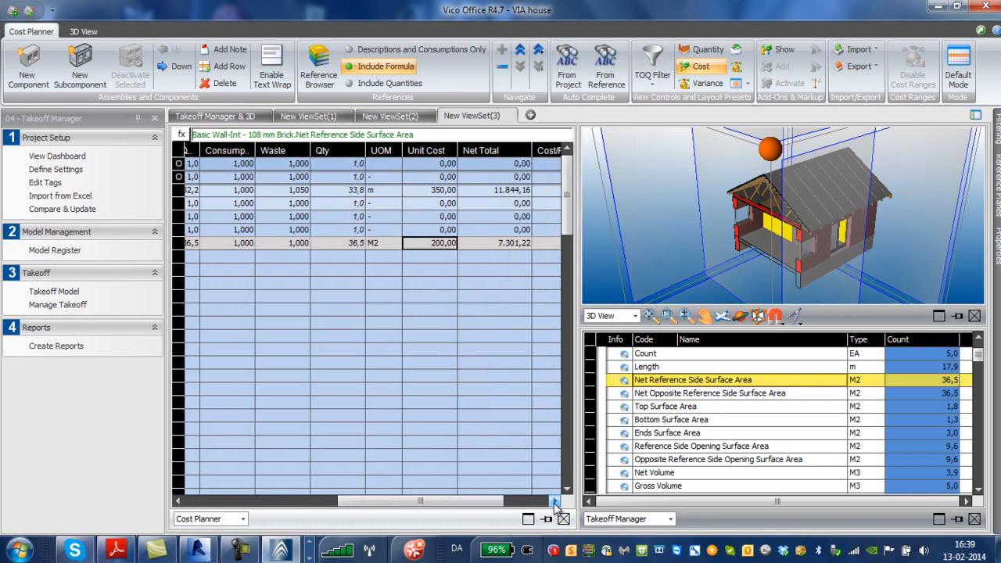
click(554, 502)
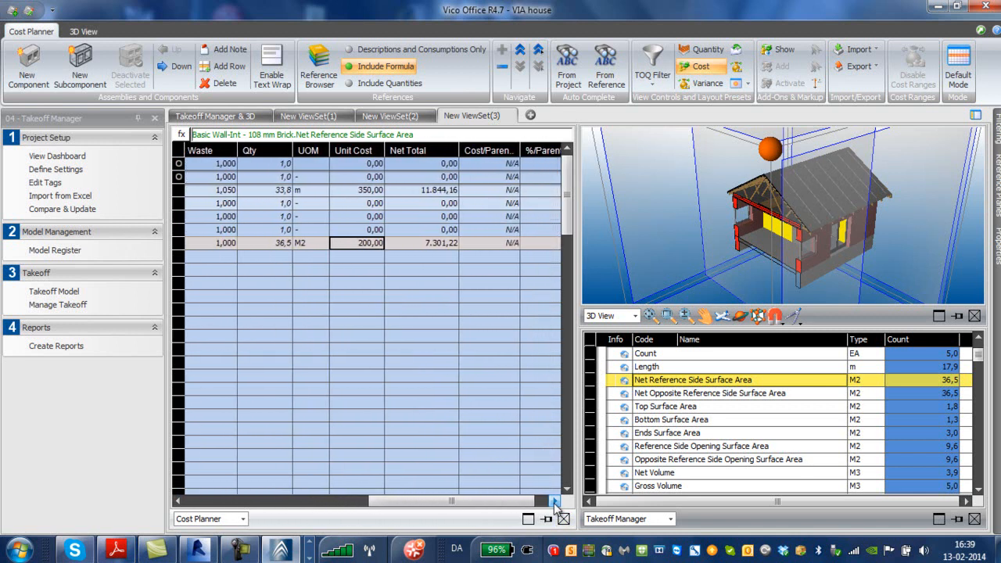